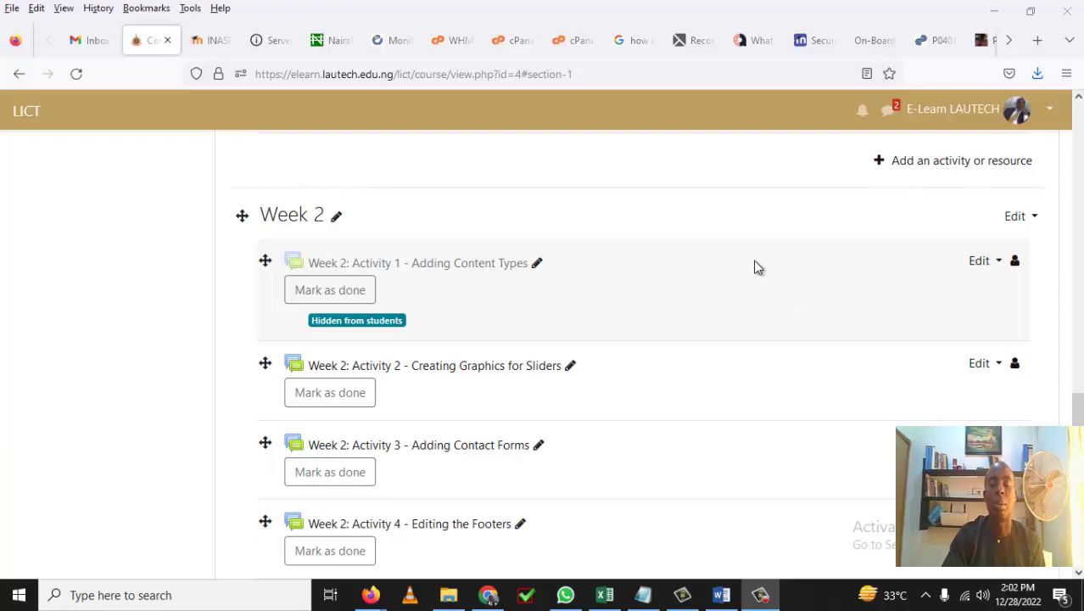
Read the content type notes in Notepad and switch to the Firefox window showing the LAUTECH training programme site
click(644, 597)
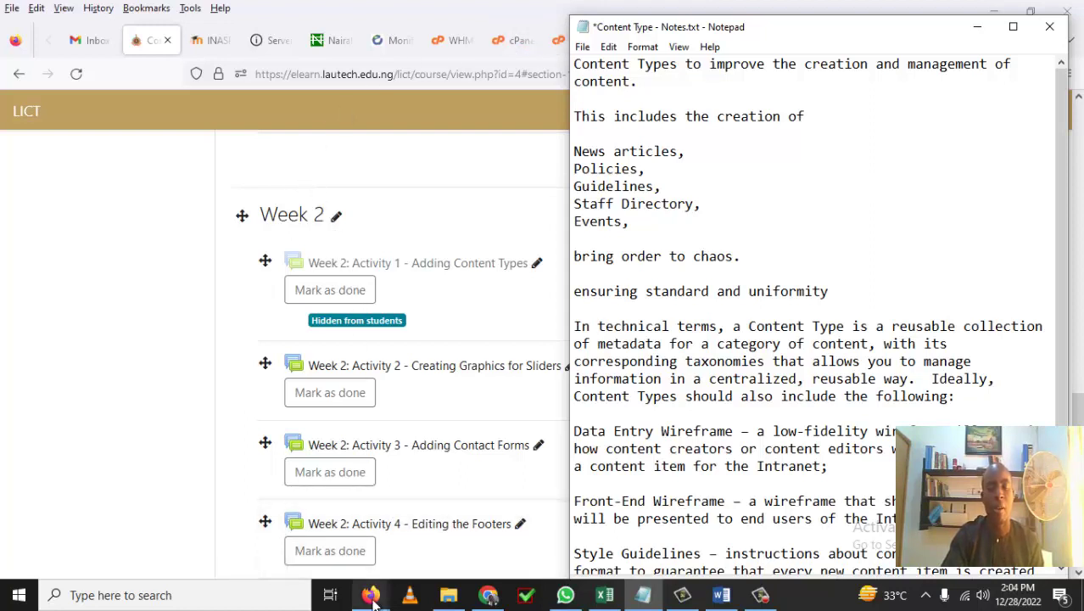
mouse_move(373, 598)
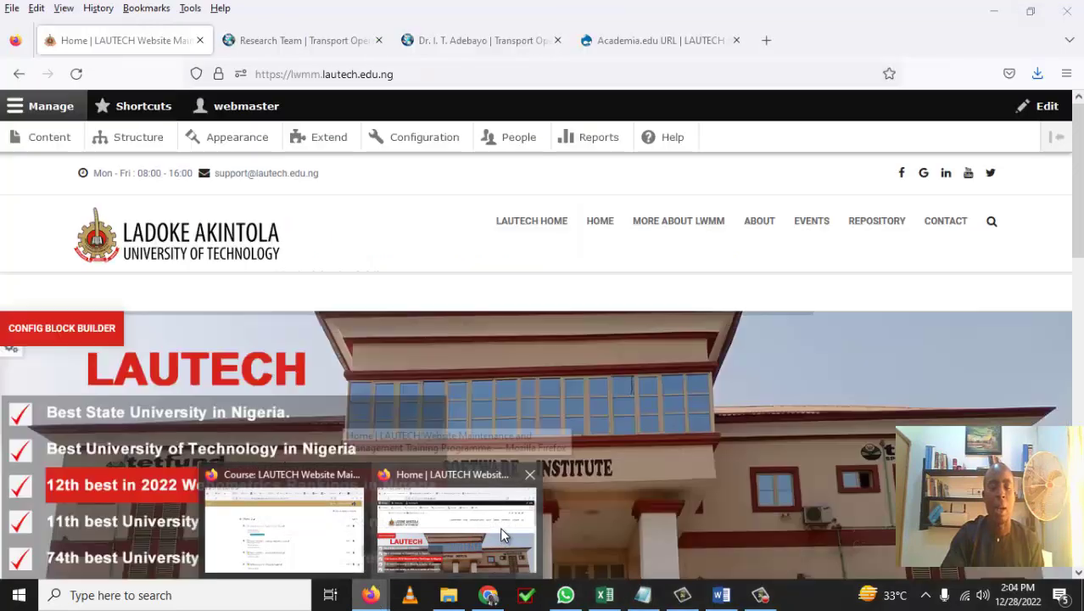
click(502, 528)
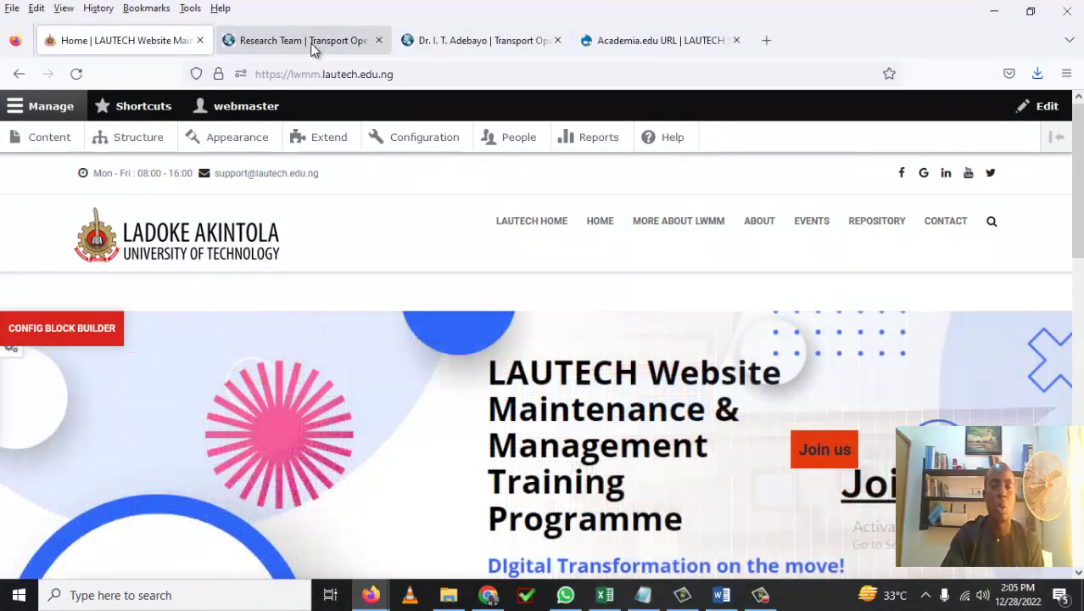
Examine the member photos, names and roles on the TOMRG site's Research Team page
click(312, 47)
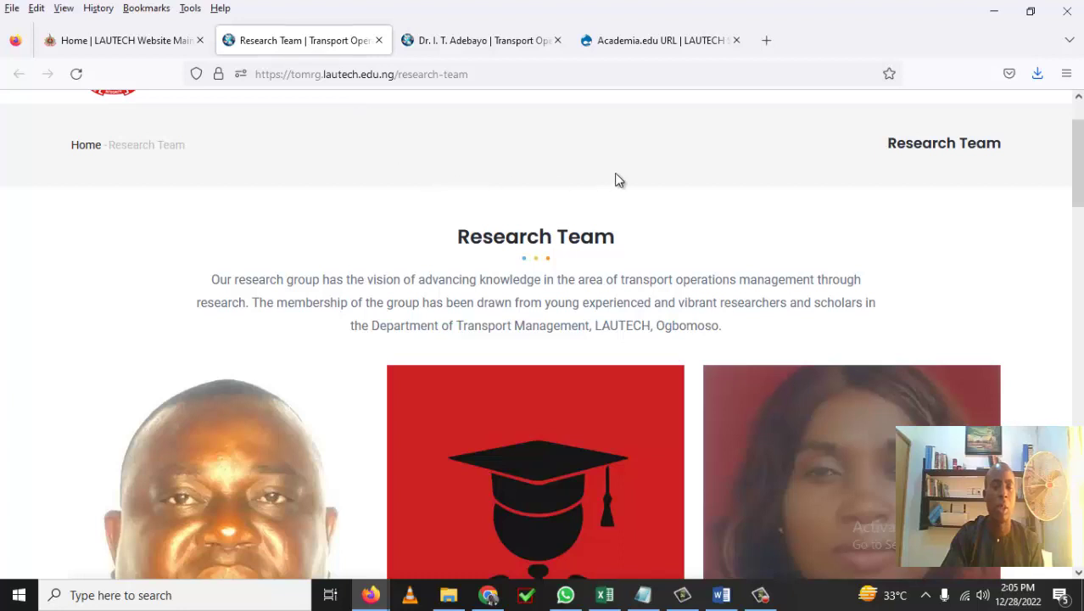
scroll(611, 176, up, 1)
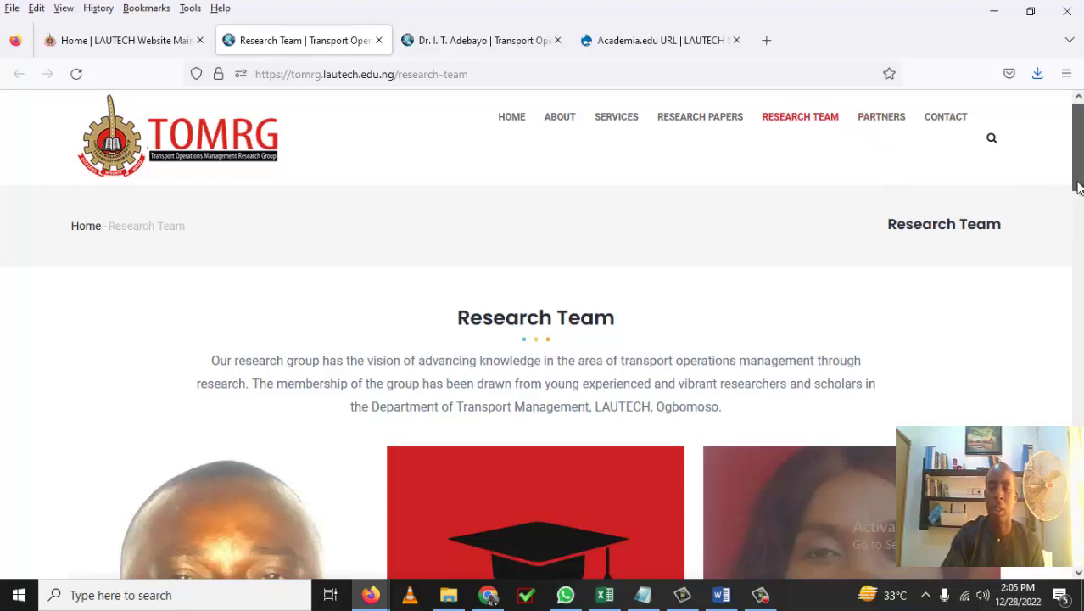
drag(1079, 189, 1066, 248)
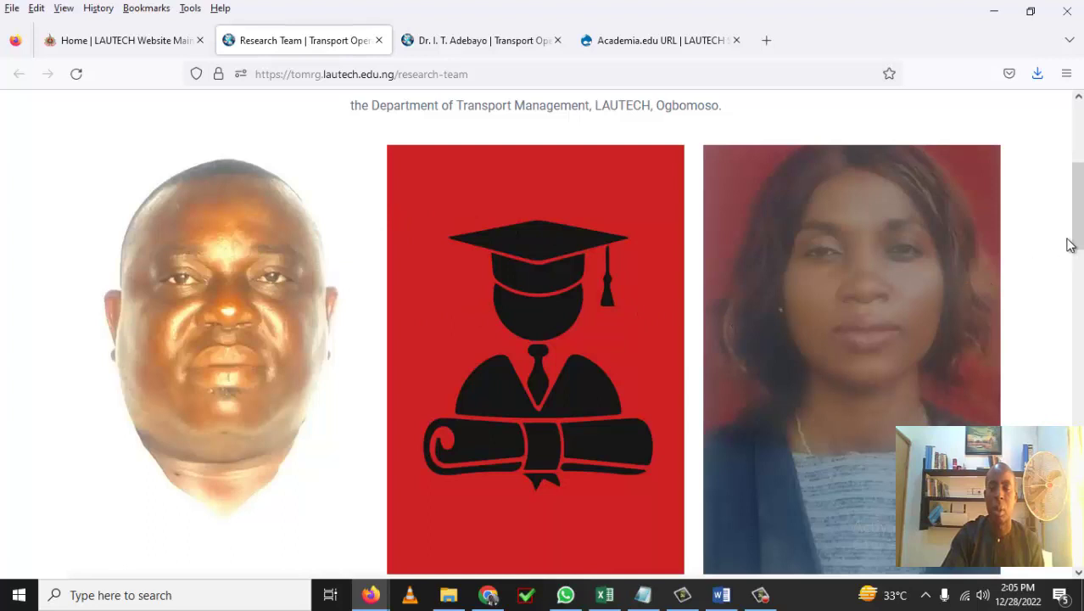
drag(1074, 244, 1078, 222)
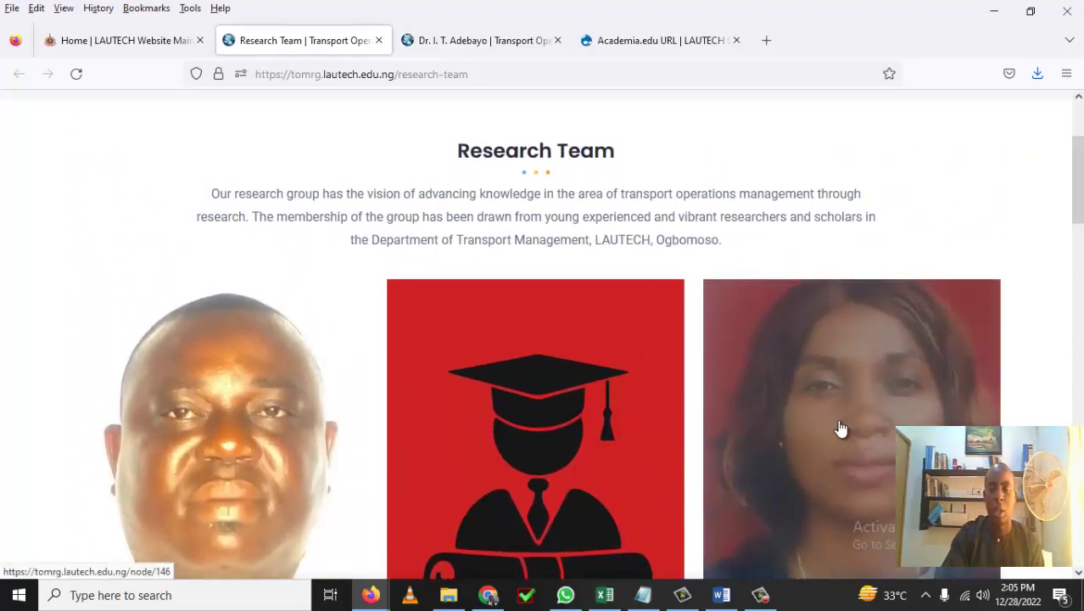
scroll(1080, 230, down, 3)
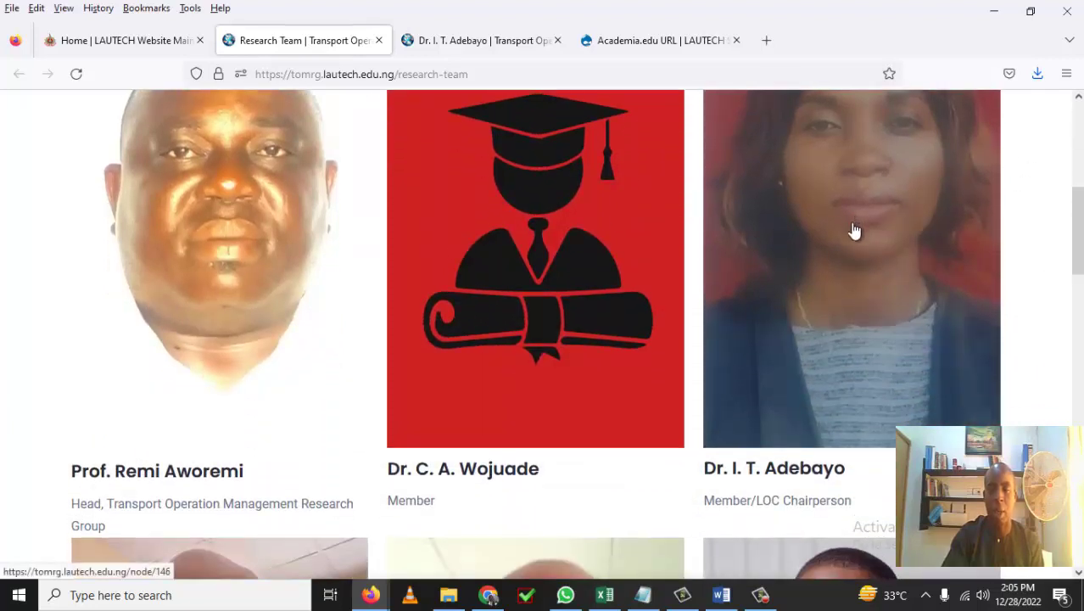
click(514, 50)
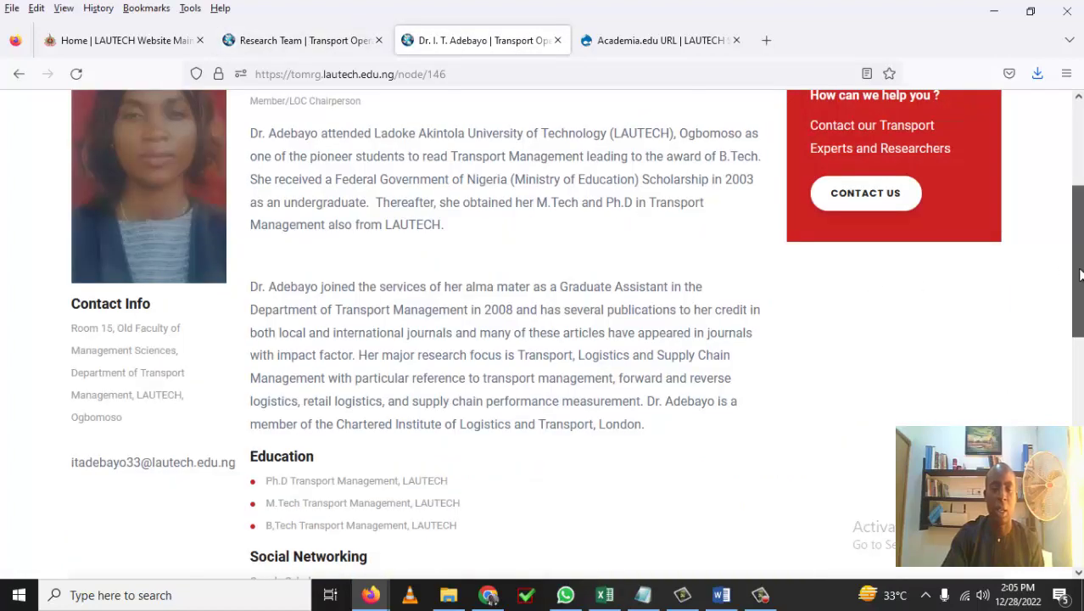
drag(1075, 276, 1073, 210)
scroll(1072, 210, up, 1)
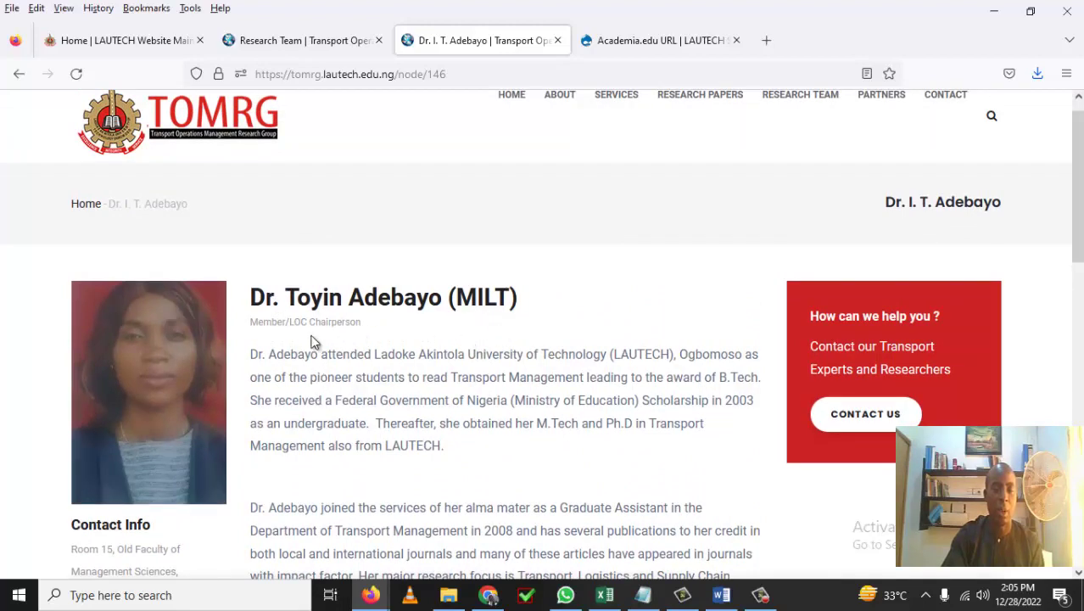
scroll(442, 383, down, 3)
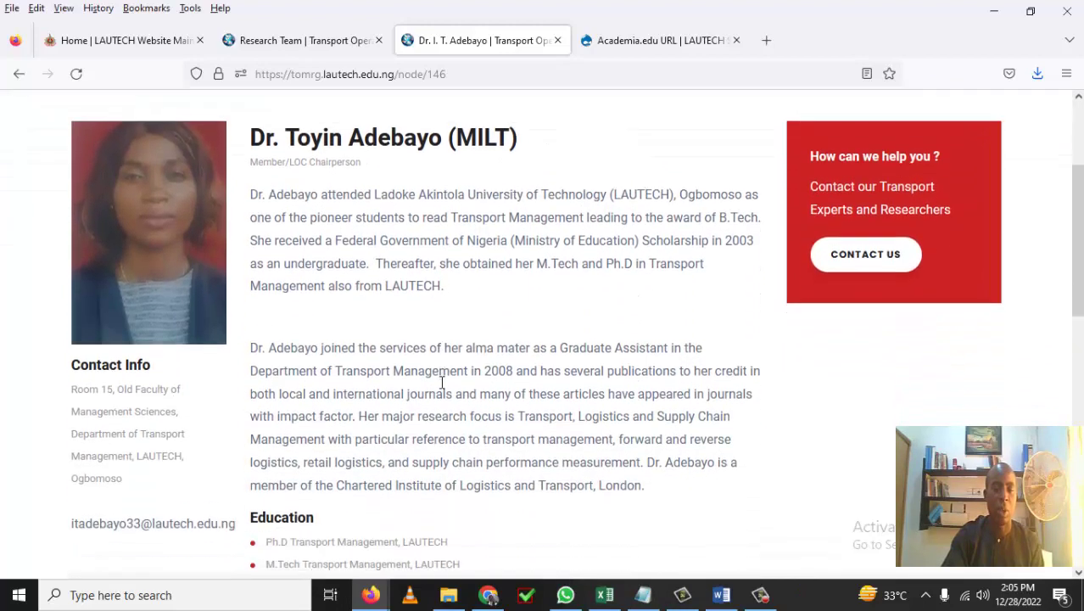
scroll(305, 379, down, 2)
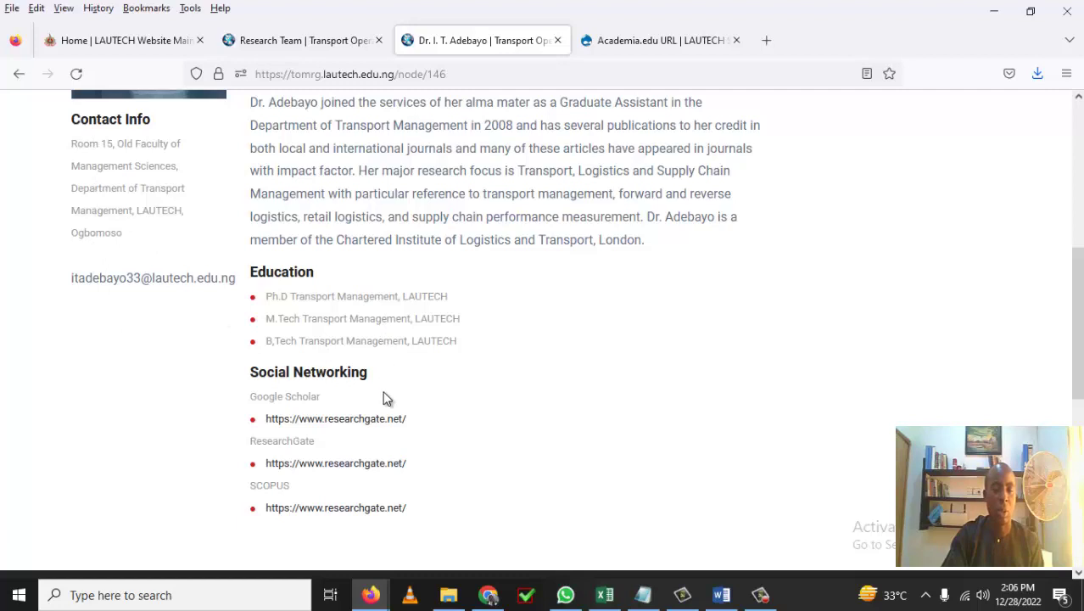
scroll(390, 444, down, 1)
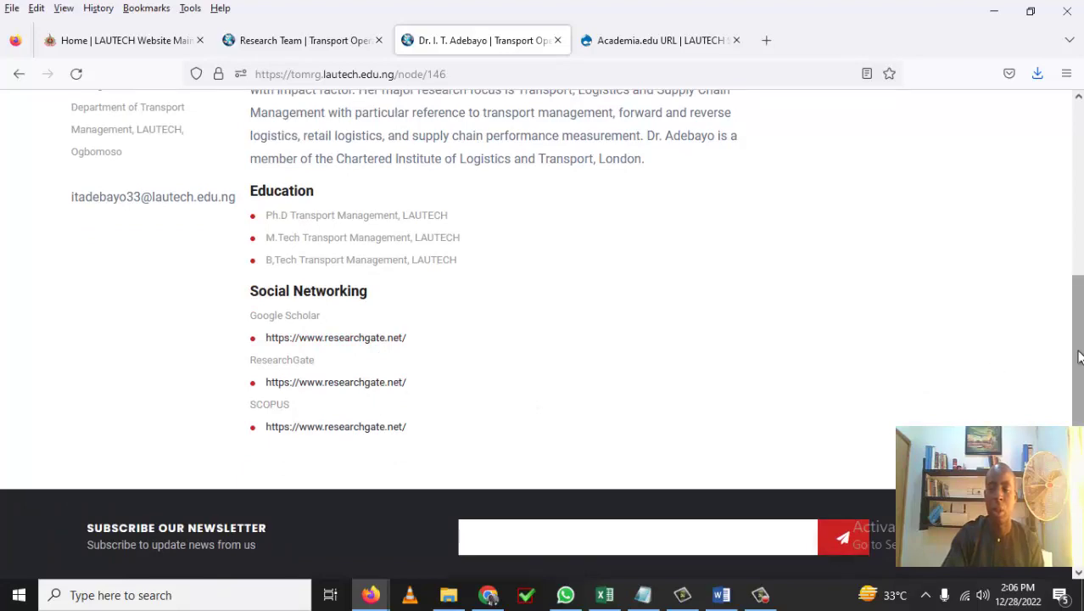
drag(1079, 341, 1079, 236)
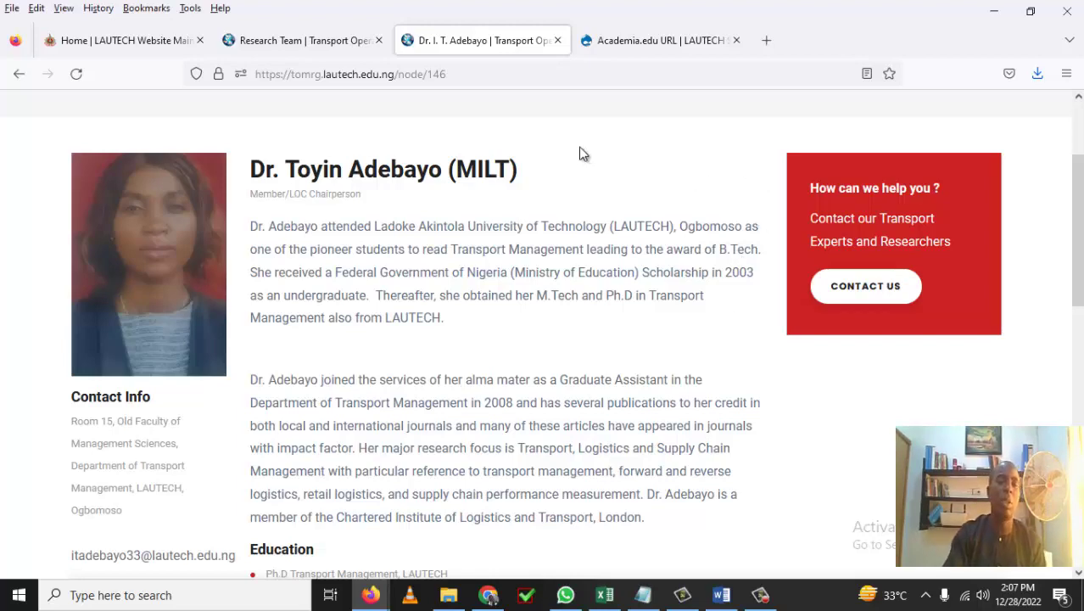
Return to the LAUTECH training programme site and open the list of content types in its Structure administration
click(139, 40)
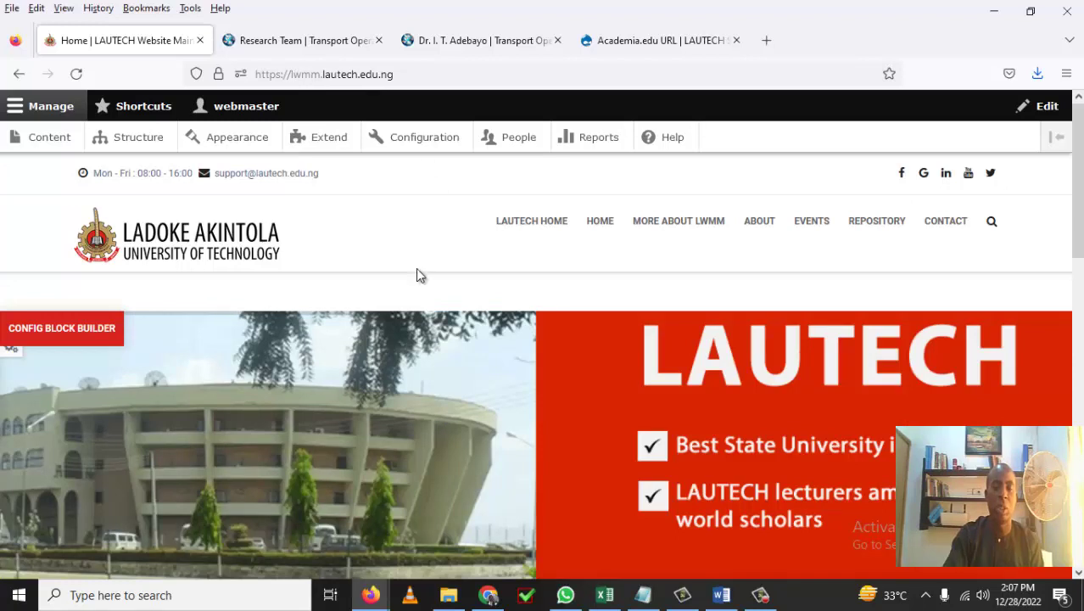
scroll(386, 247, down, 1)
scroll(386, 246, up, 1)
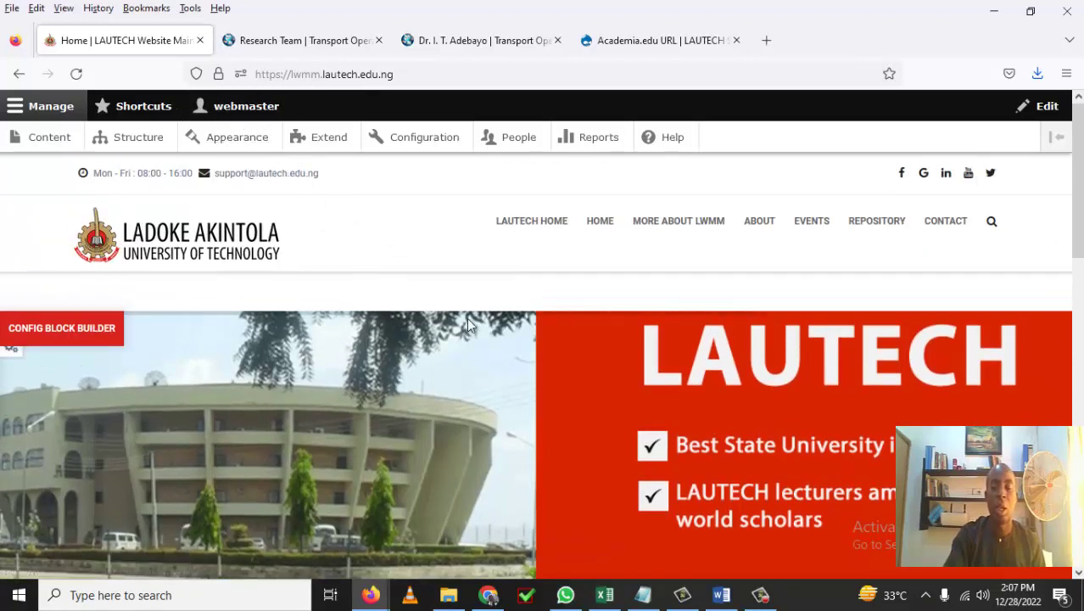
scroll(471, 326, down, 4)
scroll(471, 327, down, 6)
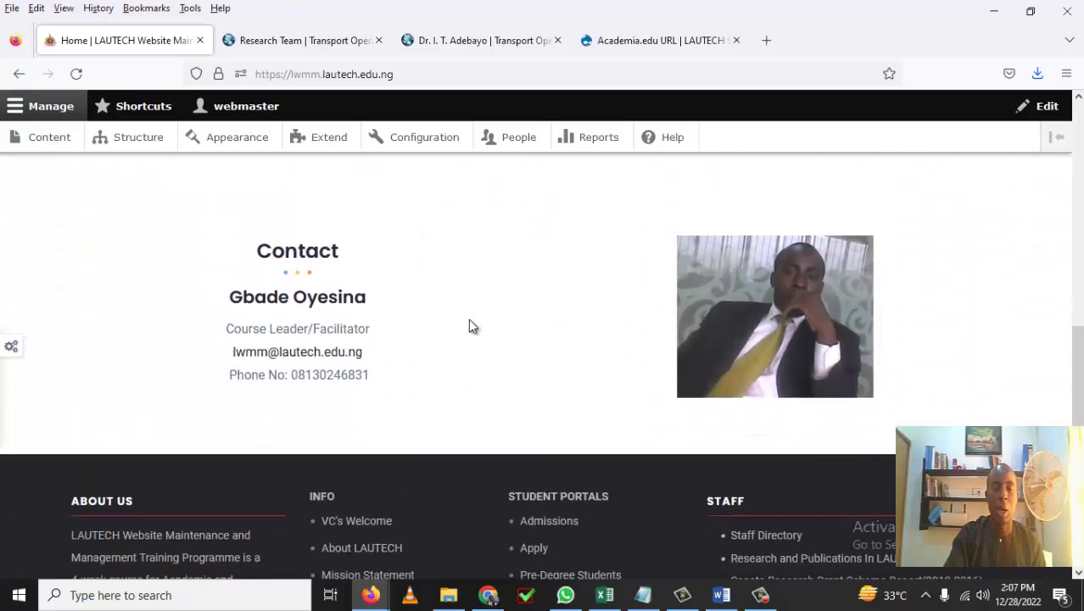
scroll(471, 327, up, 5)
scroll(468, 318, up, 5)
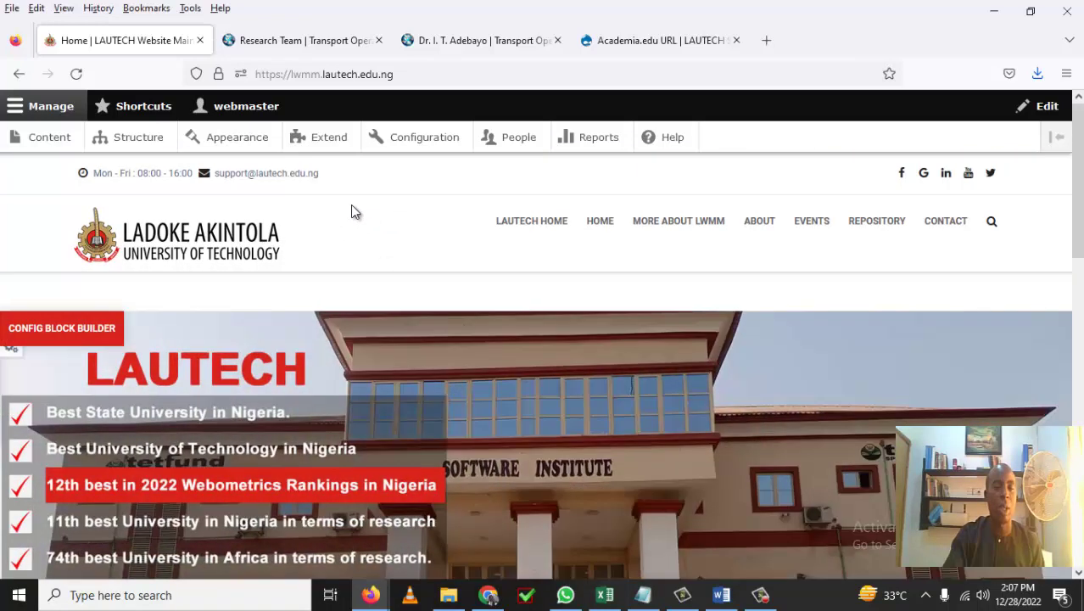
click(146, 144)
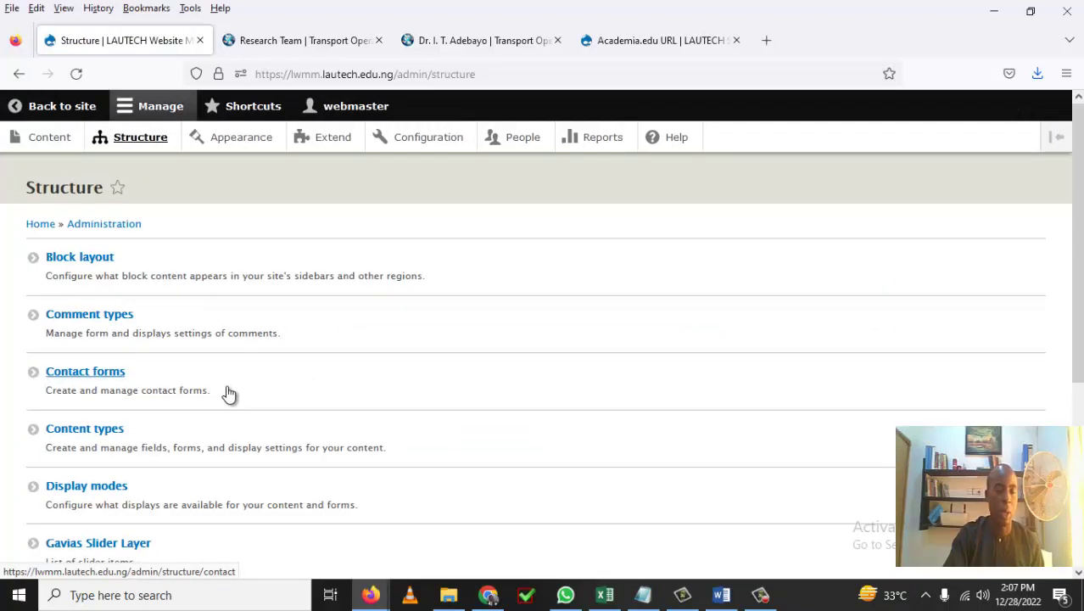
click(105, 436)
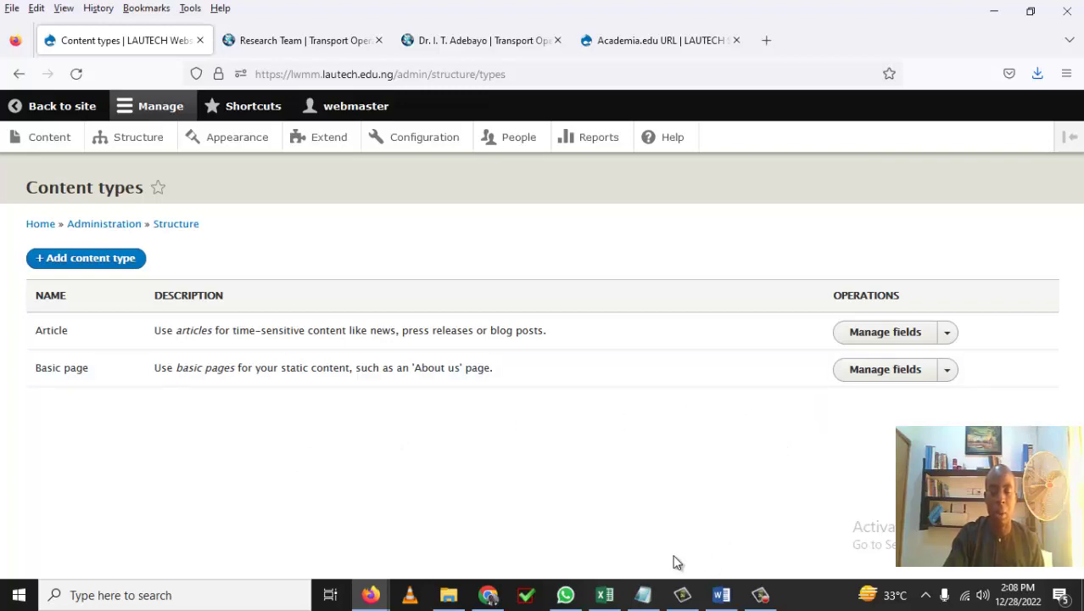
Switch to Excel and review the staff field plan with its labels, machine names, field types and allowed number of values
click(606, 600)
scroll(765, 385, up, 4)
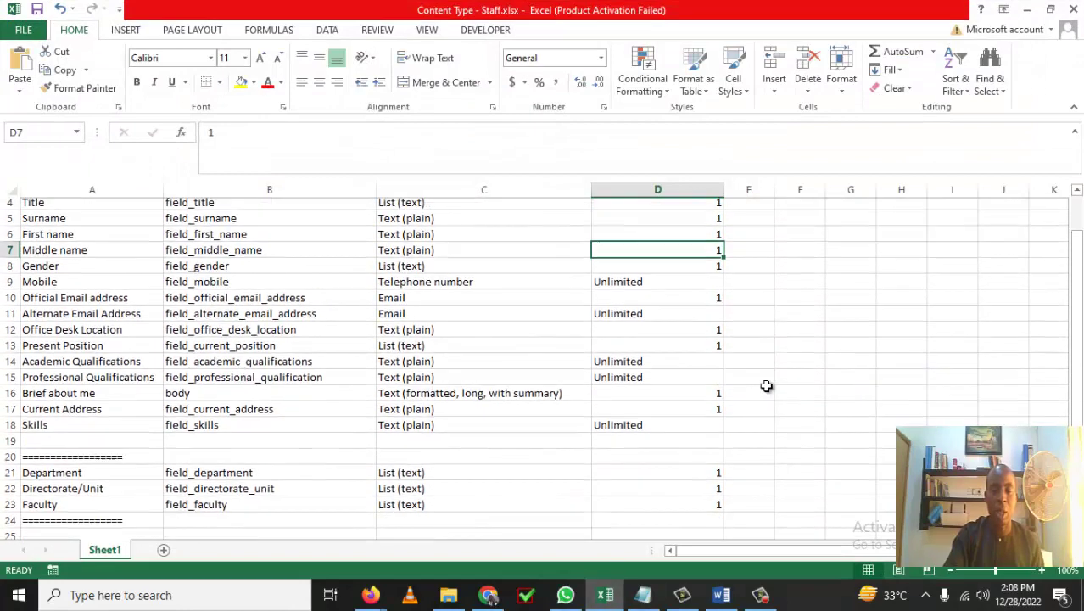
scroll(766, 386, up, 1)
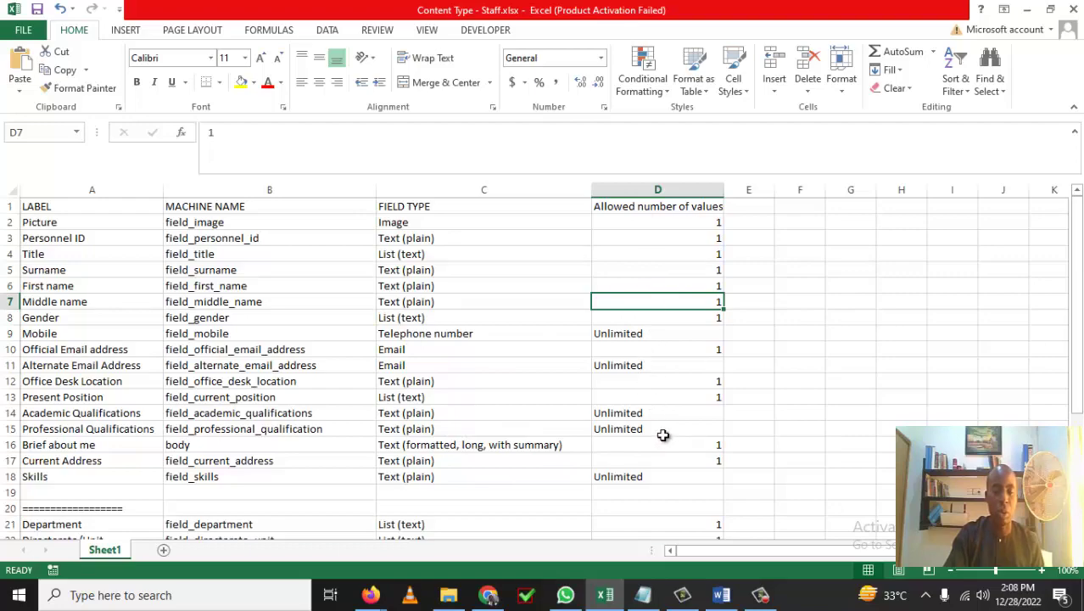
scroll(661, 432, down, 6)
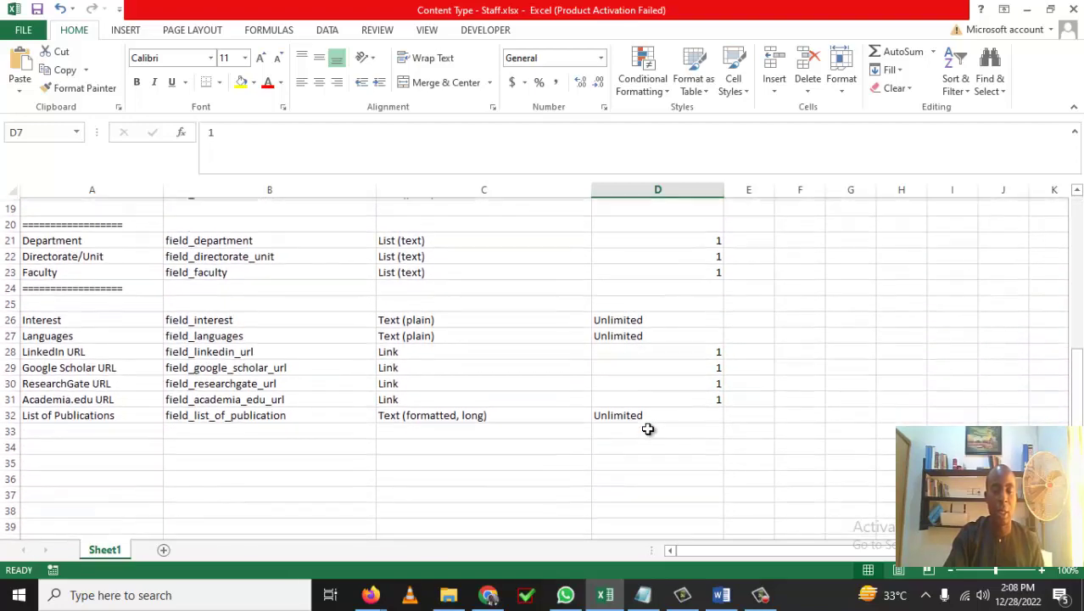
scroll(647, 429, up, 6)
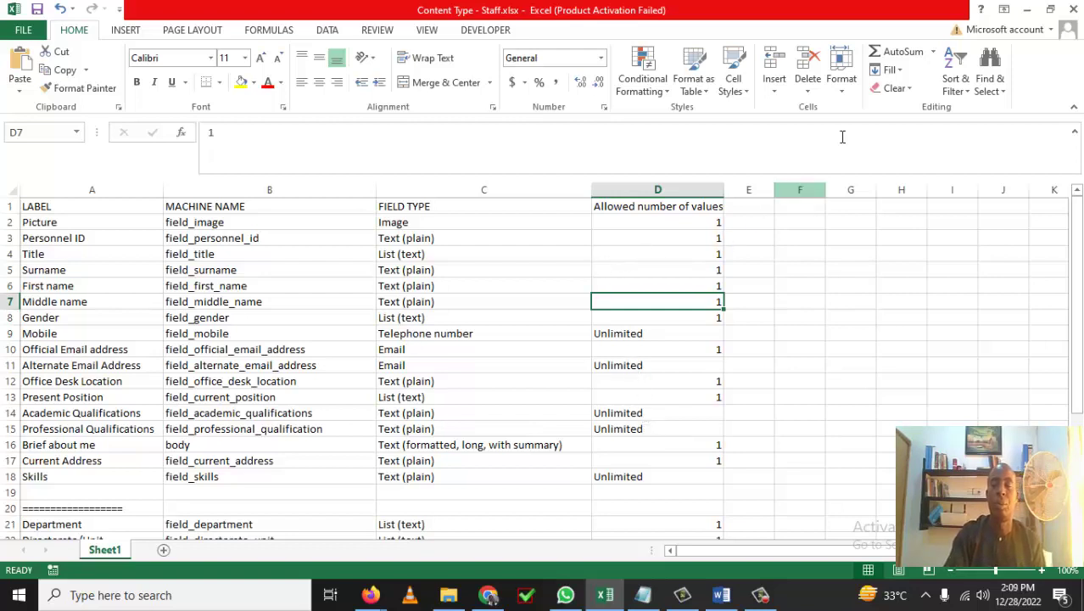
Restore the Excel window to a smaller size and position it over the right half of the screen beside the content types page
click(1050, 9)
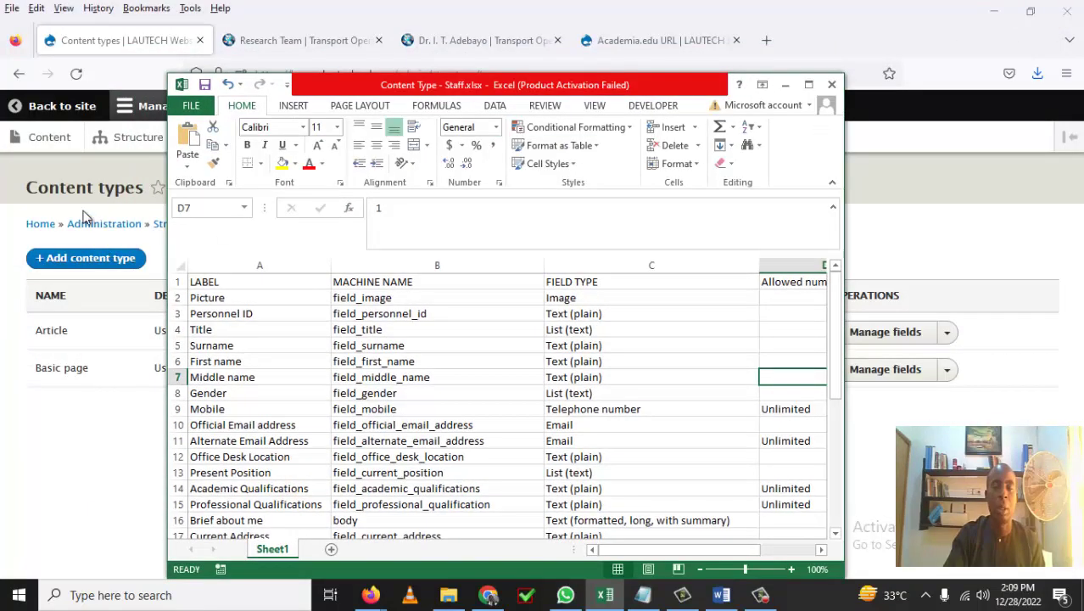
drag(630, 88, 865, 39)
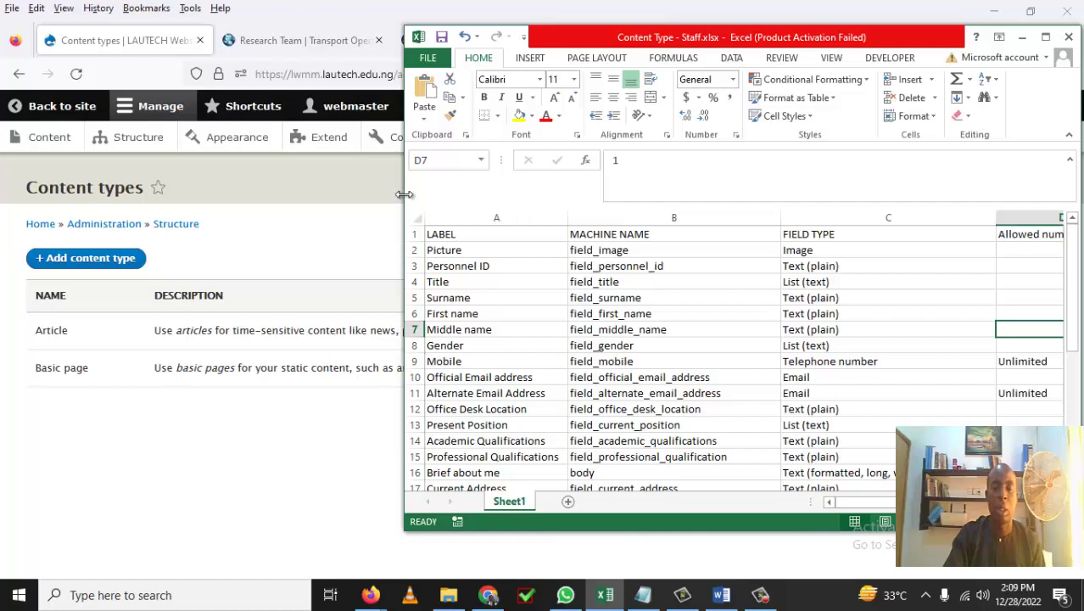
drag(404, 194, 486, 189)
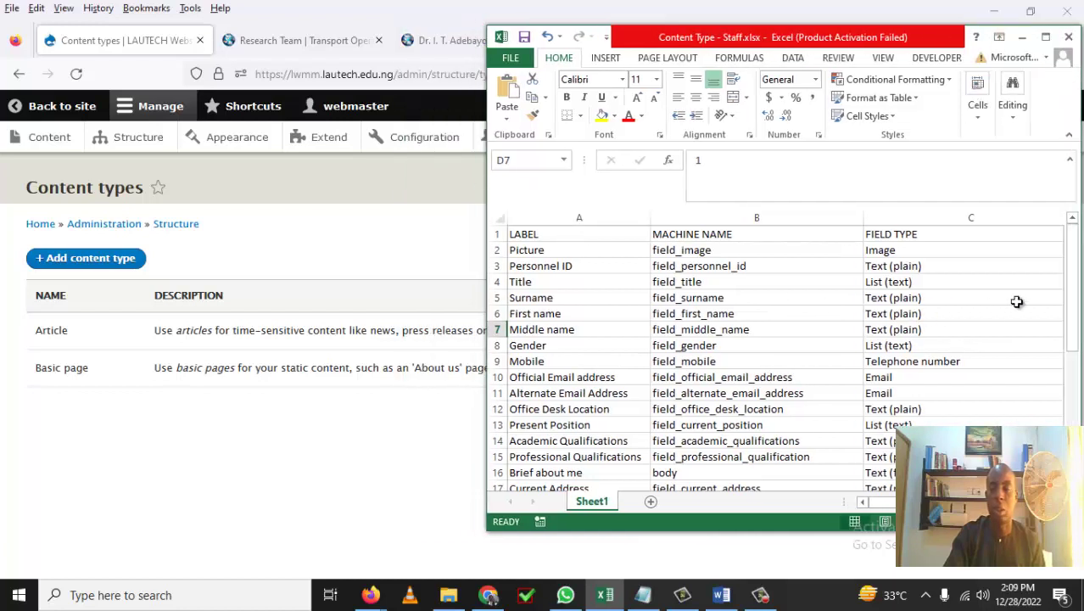
drag(1074, 310, 1076, 285)
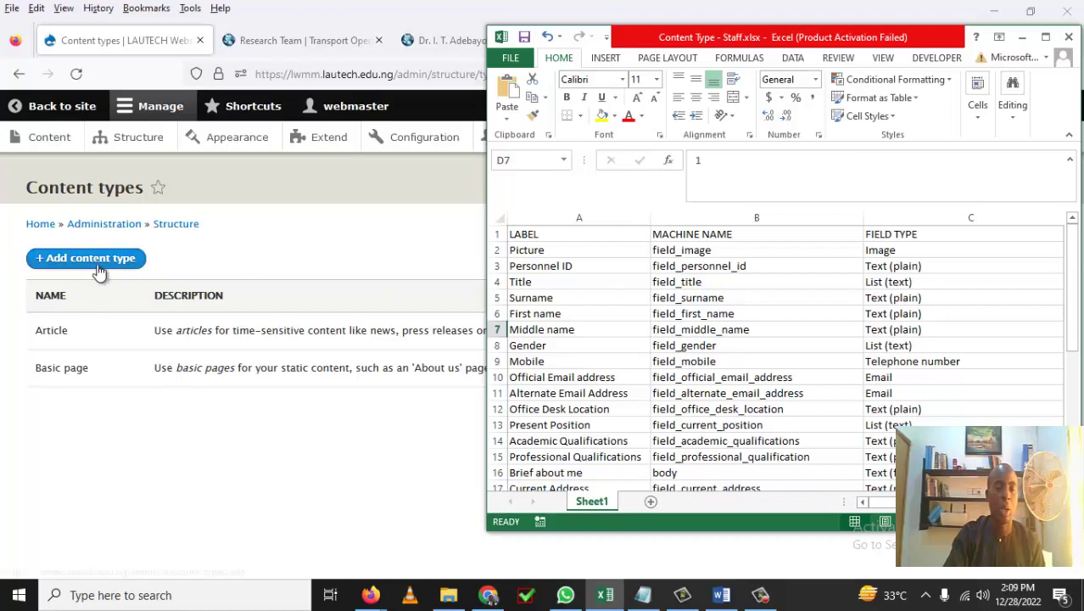
Open the form for adding a content type and bring up the staff field spreadsheet and the Notepad notes beside it
click(213, 352)
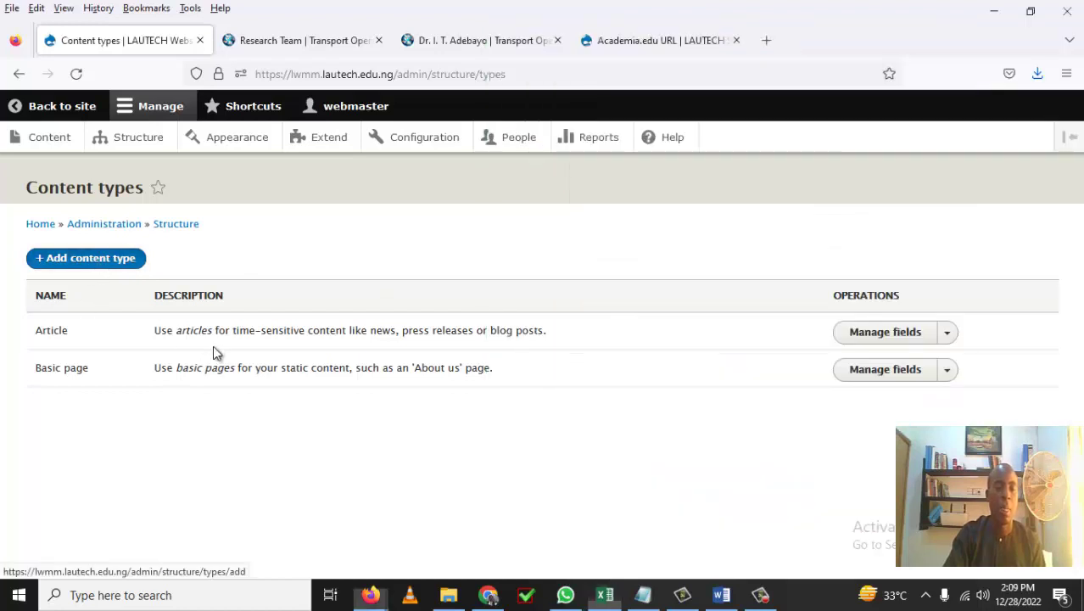
key(Return)
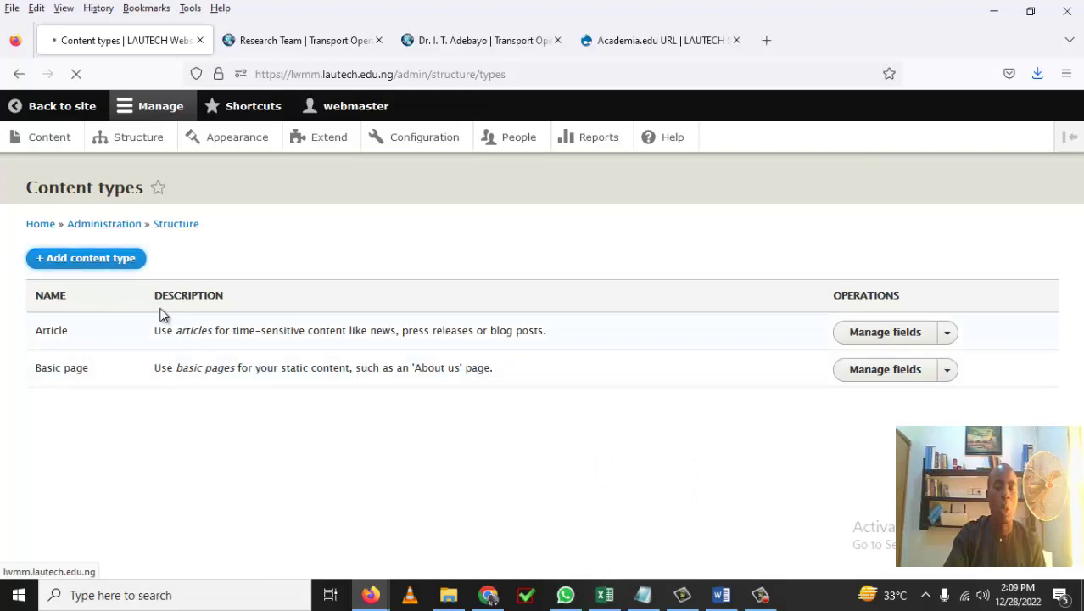
click(643, 595)
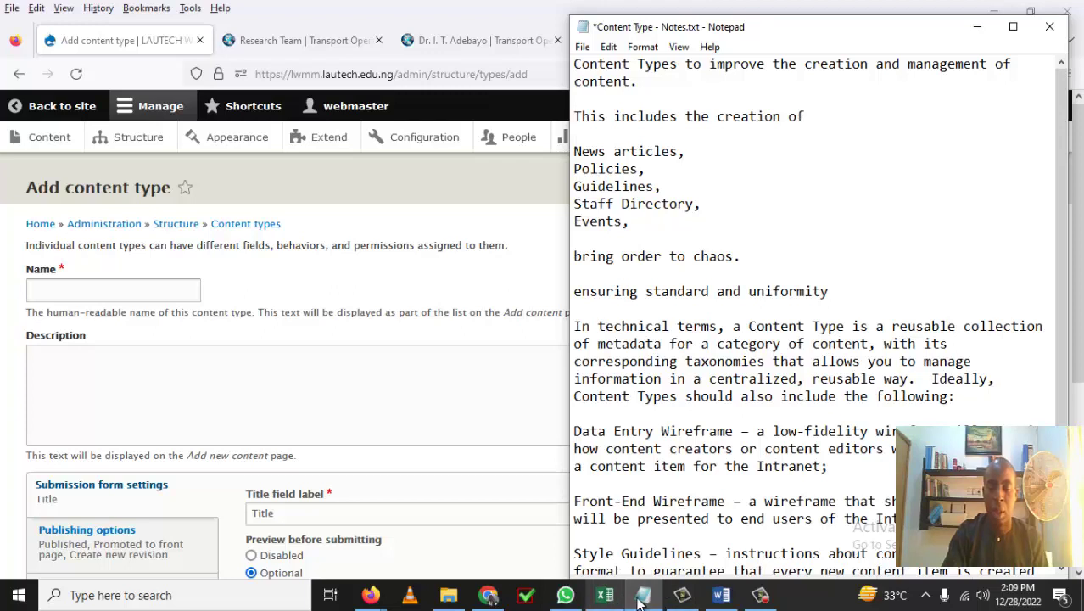
mouse_move(644, 601)
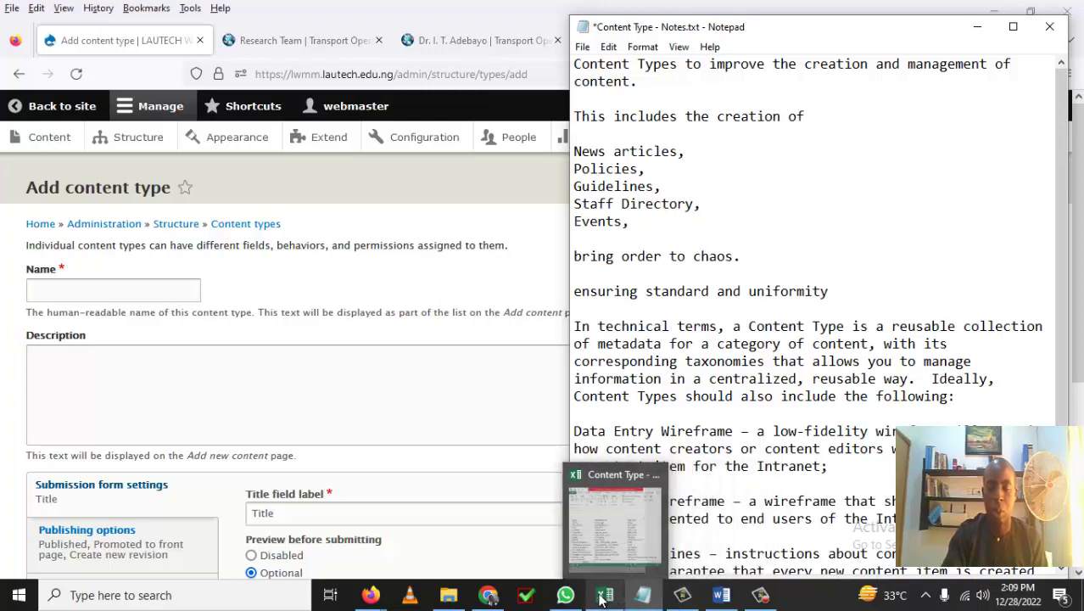
mouse_move(605, 596)
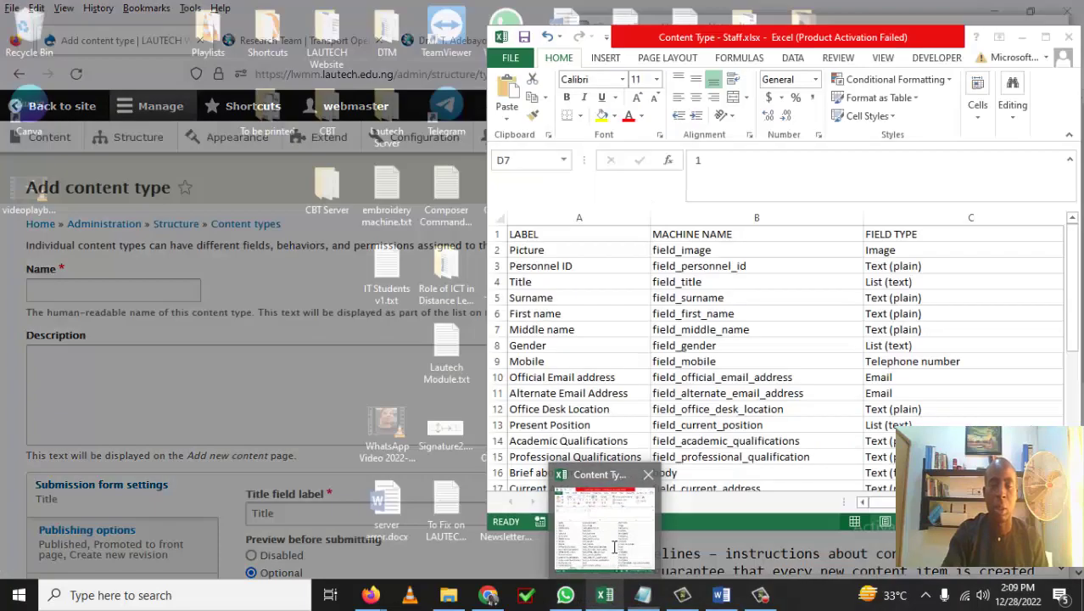
click(610, 565)
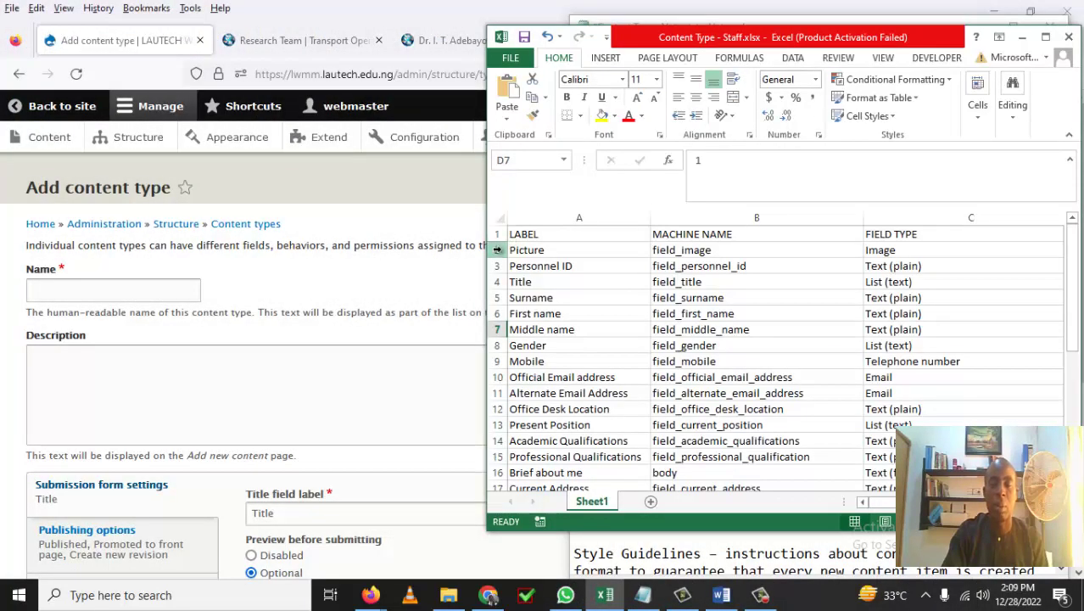
click(643, 599)
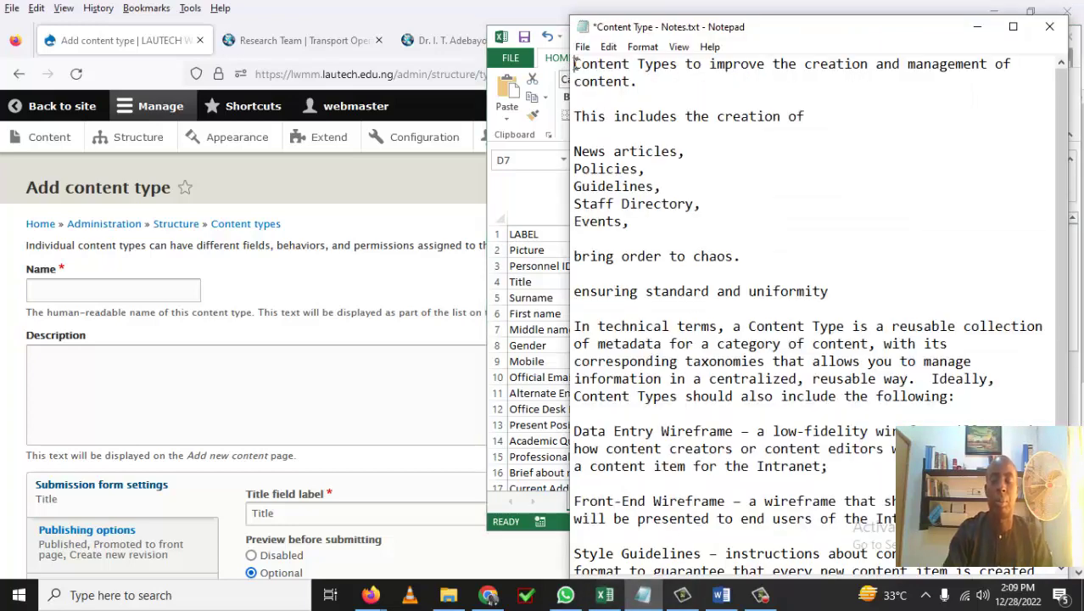
Add the line "Content Type: Staff Directory" above the existing text in the Notepad notes
key(Return)
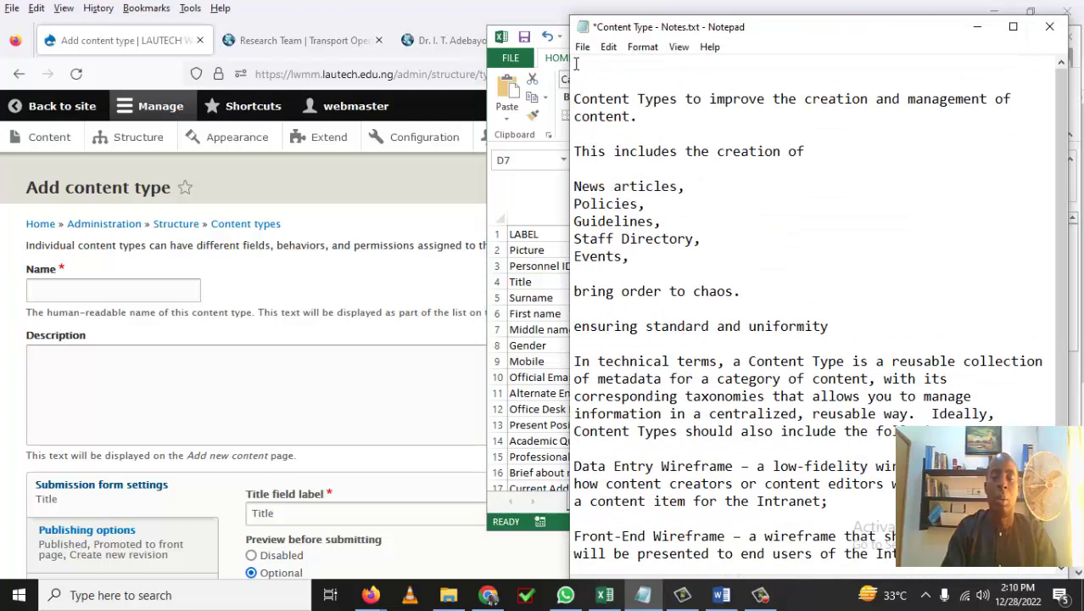
click(580, 70)
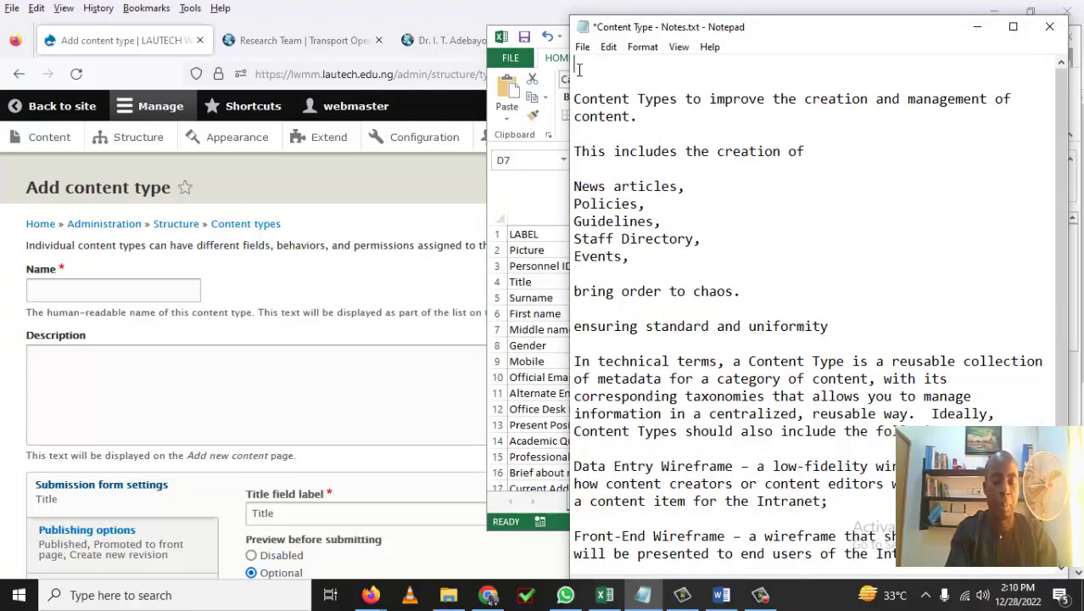
text(Content Type: Staf)
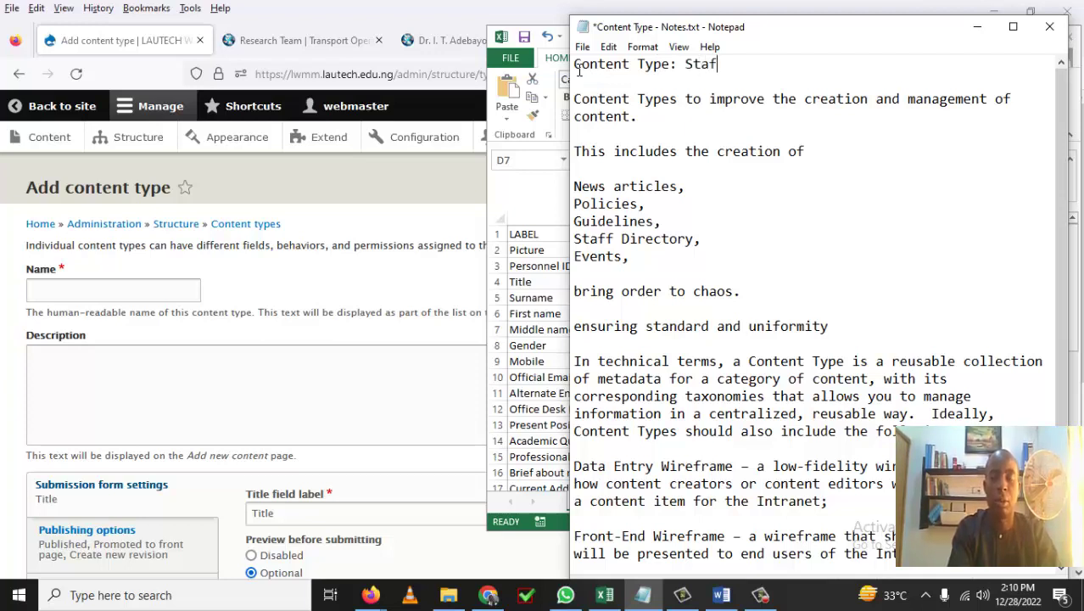
text(Directory)
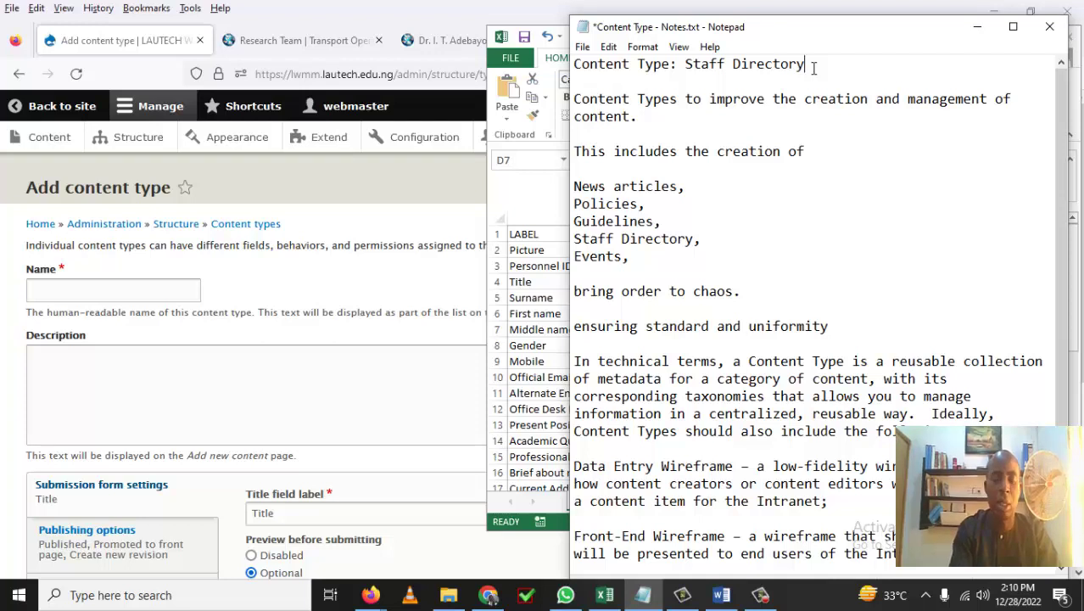
Add the line "Machine name: staff" below the content type line in the notes and save the file
key(Return)
text(Mac)
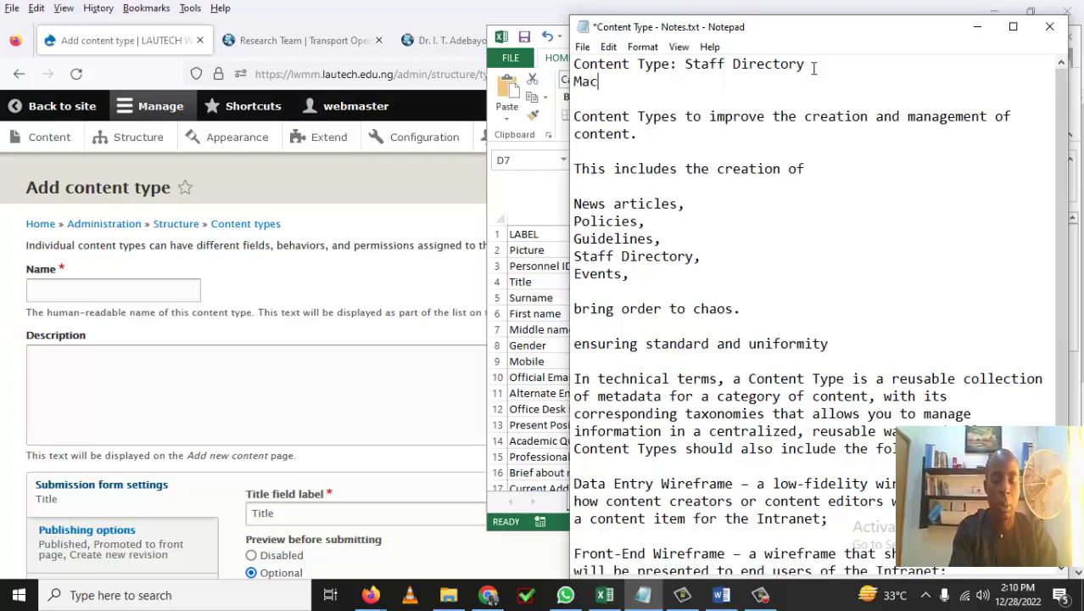
text(hine n)
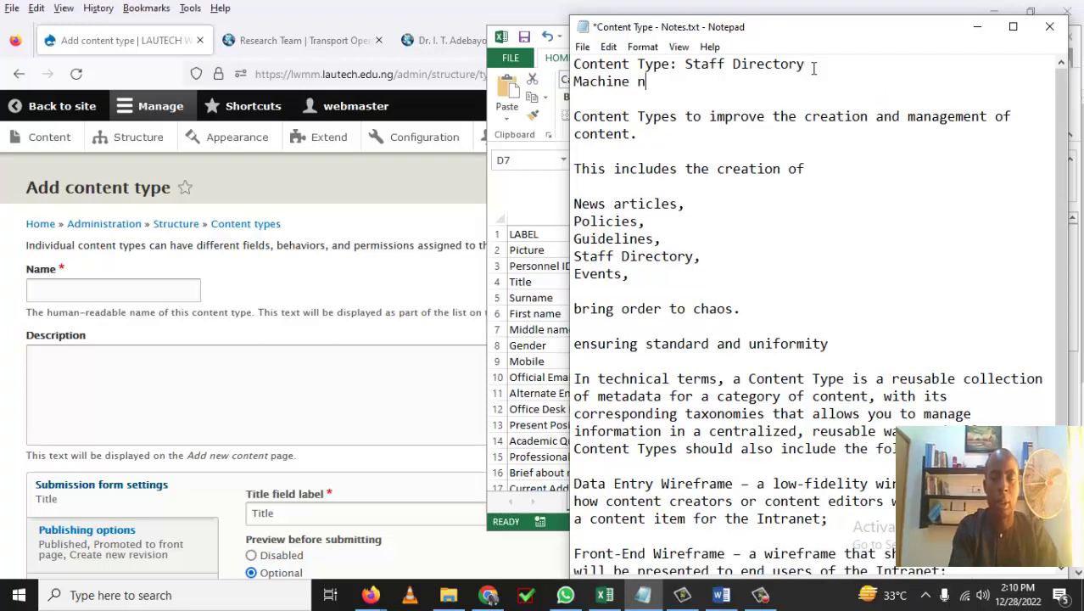
text(ame:)
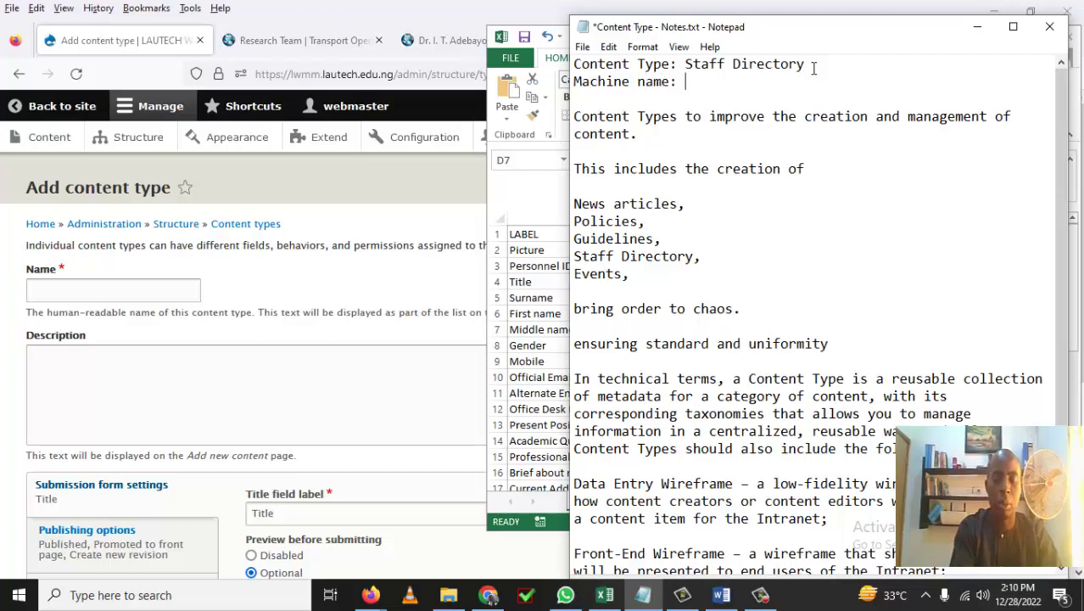
text( staff)
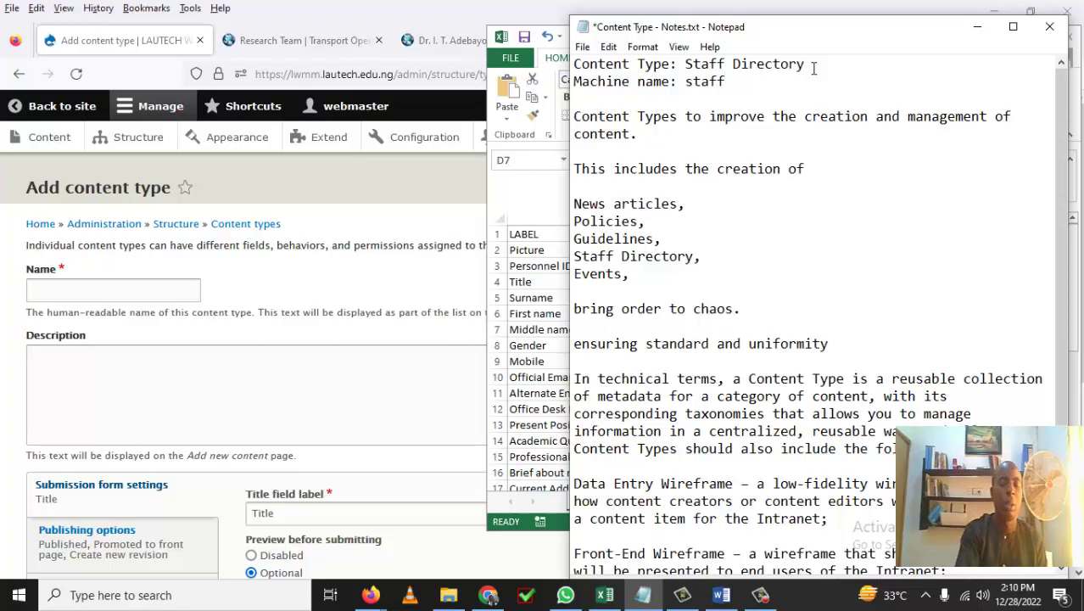
key(ctrl+s)
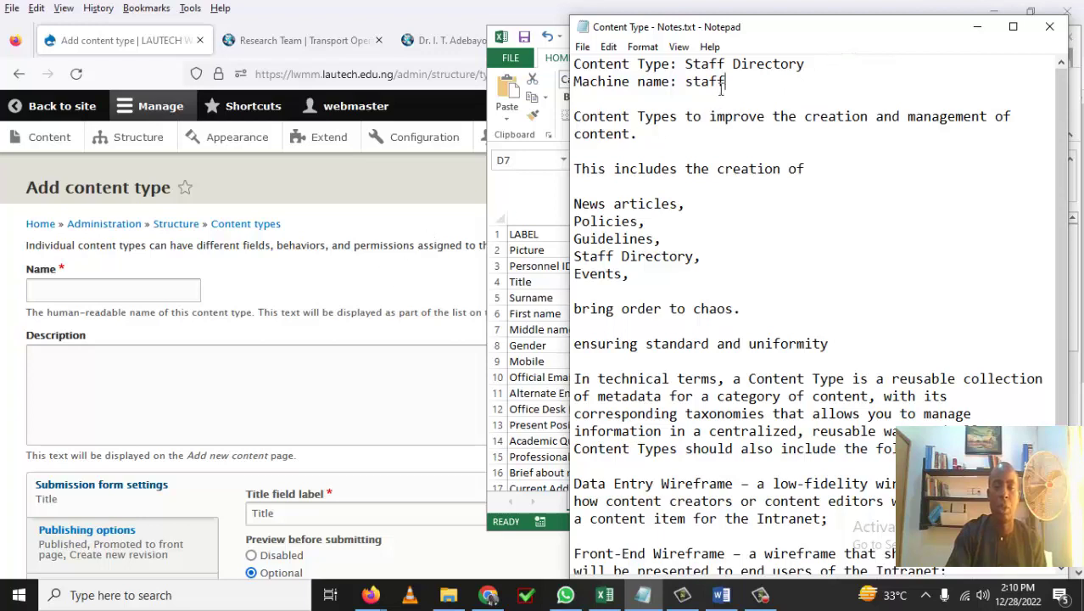
Copy the machine name staff from the notes into the Name of the new content type
drag(722, 79, 684, 81)
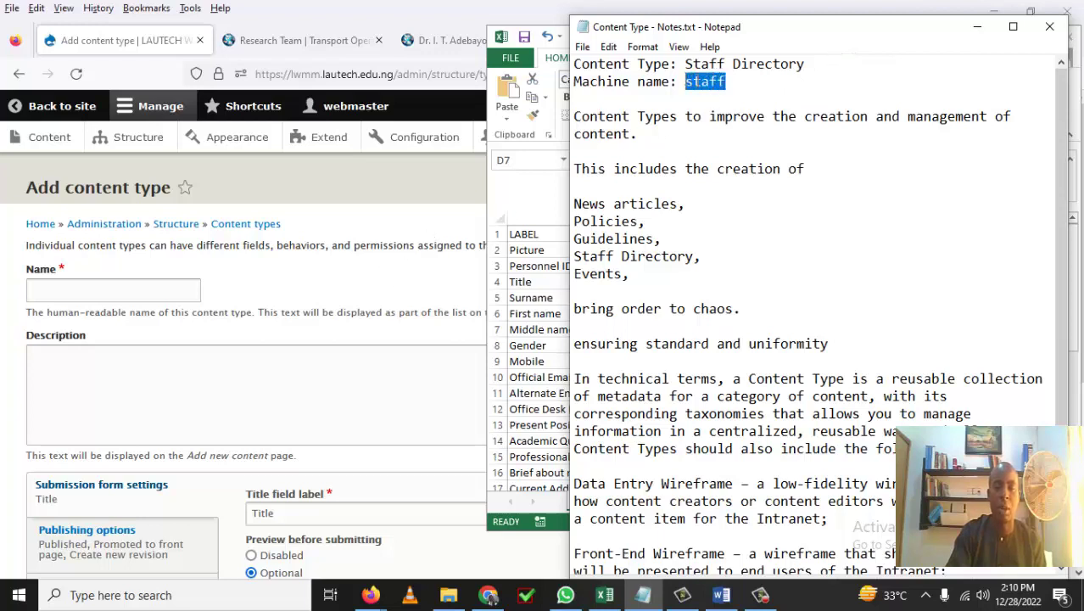
right_click(703, 88)
click(742, 136)
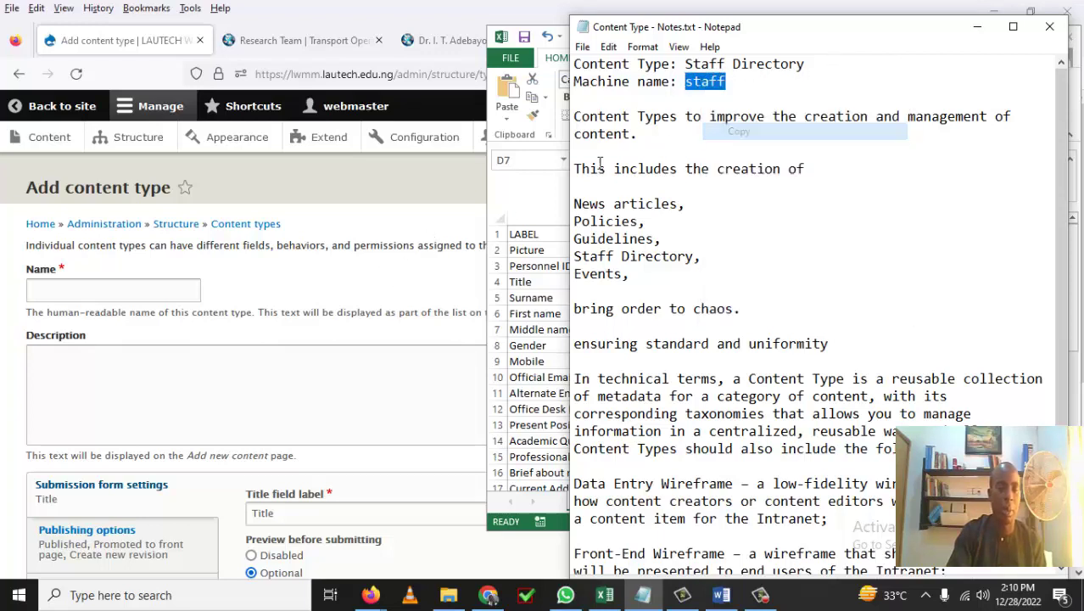
click(155, 290)
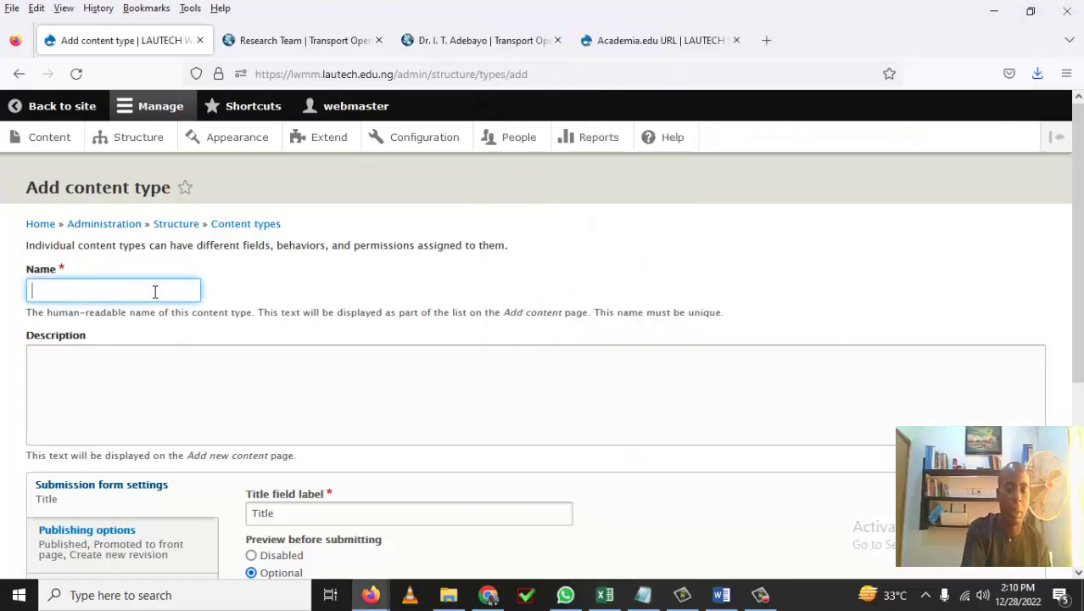
key(ctrl+v)
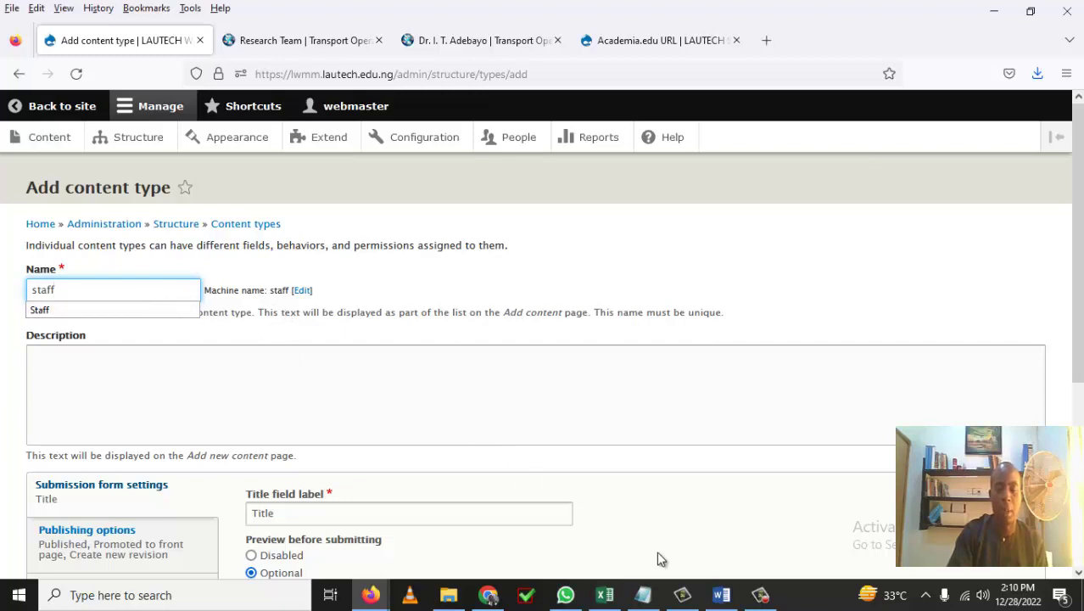
Replace the new content type's Name with "Staff Directory", copied from the Notepad notes
click(643, 594)
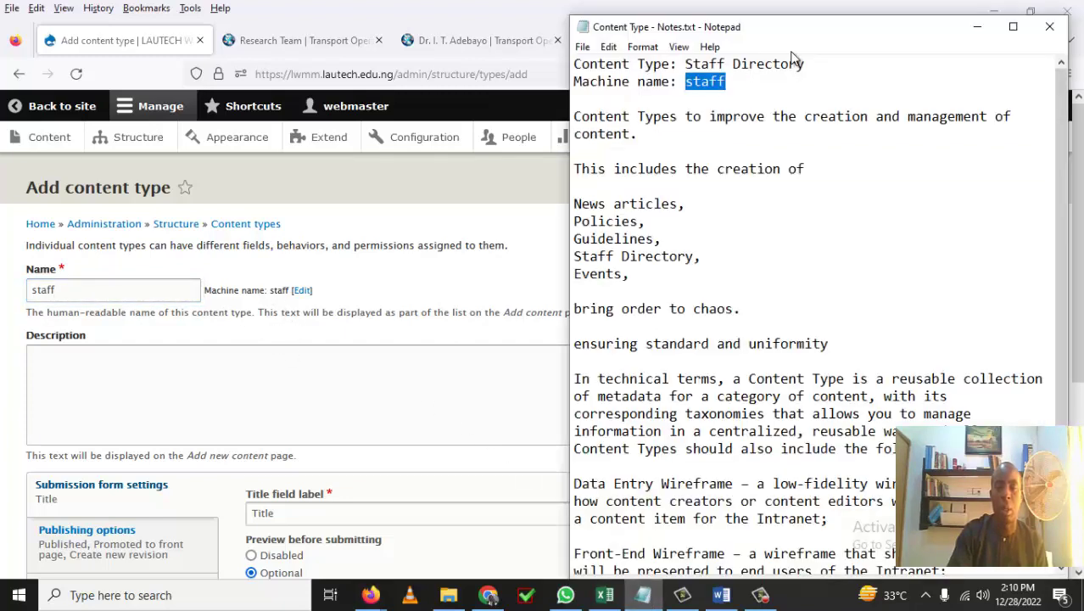
drag(808, 64, 692, 70)
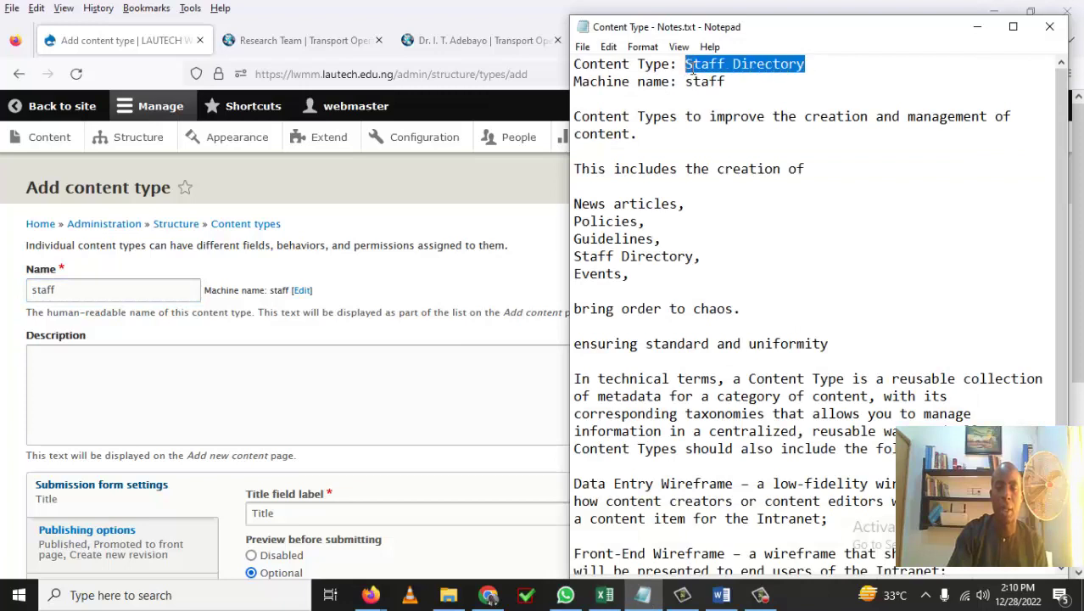
right_click(694, 66)
click(732, 119)
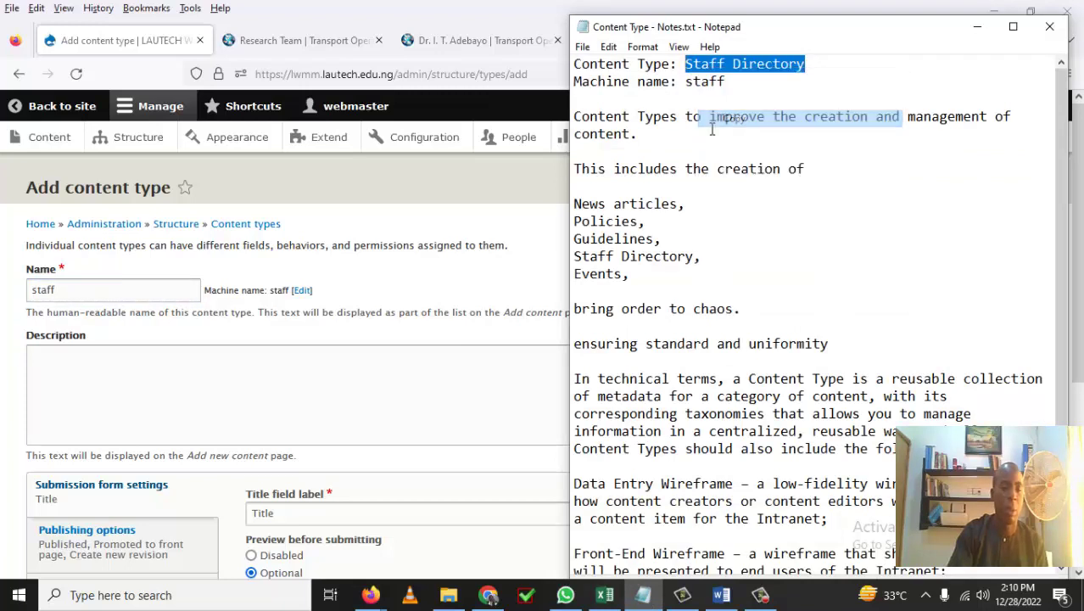
double_click(30, 290)
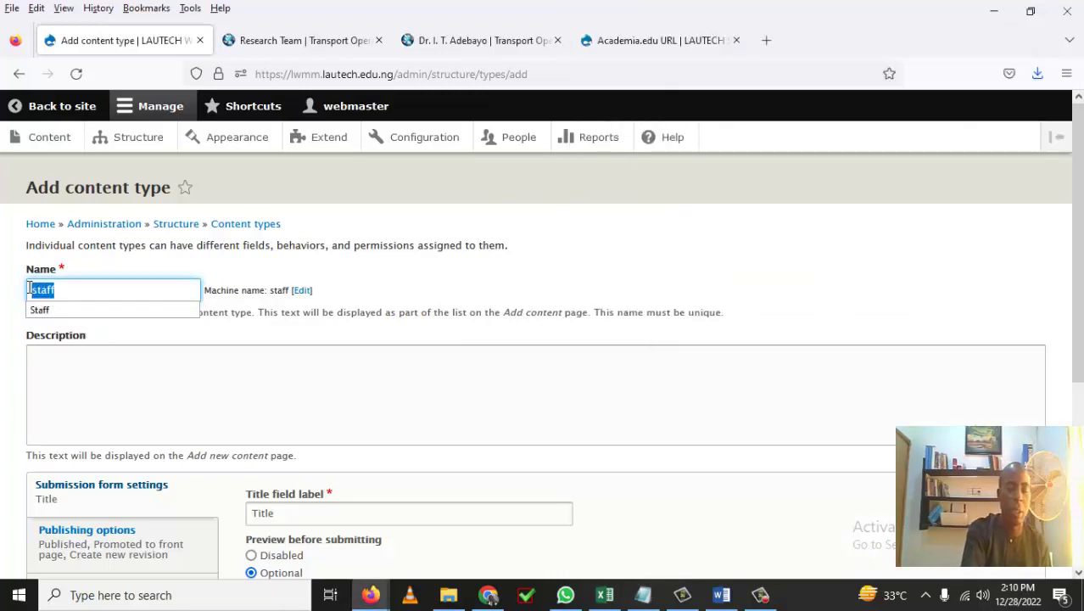
key(ctrl+v)
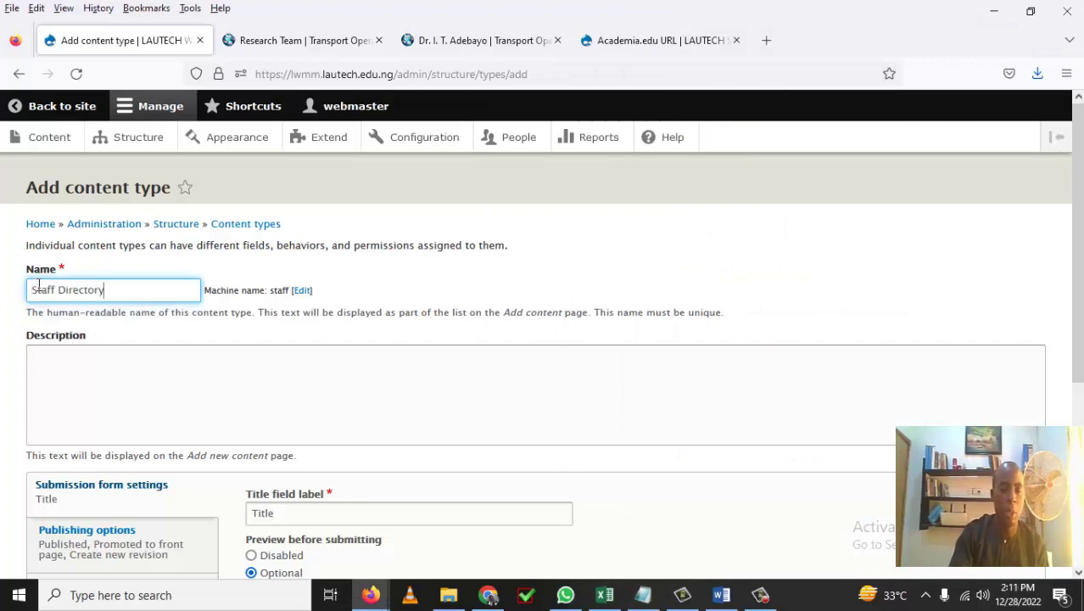
click(301, 291)
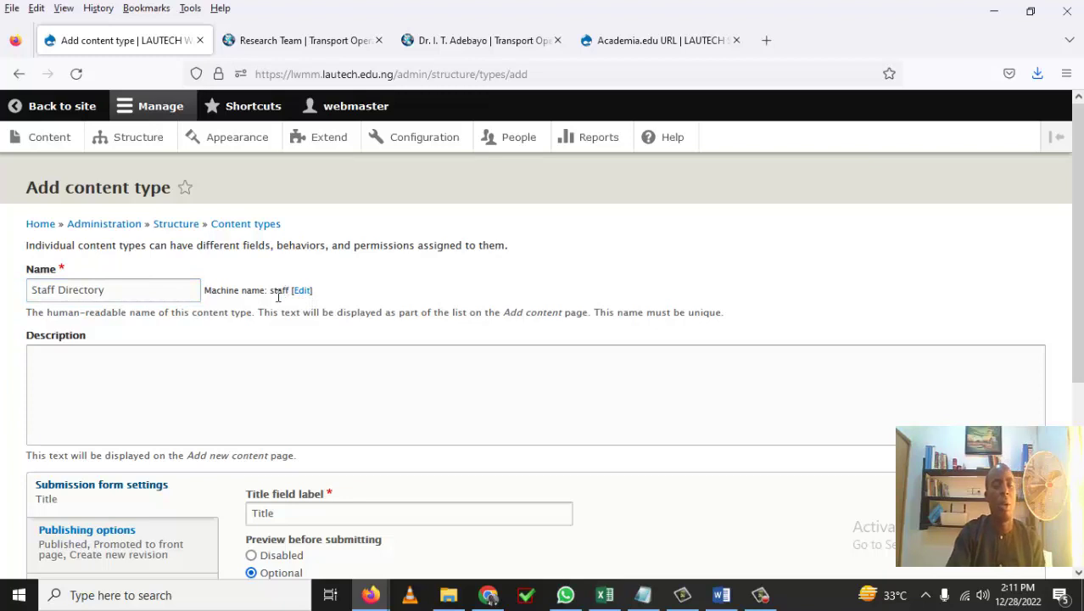
Give the content type the description "List of all staff in our department" and save it, continuing to its fields
scroll(181, 289, down, 2)
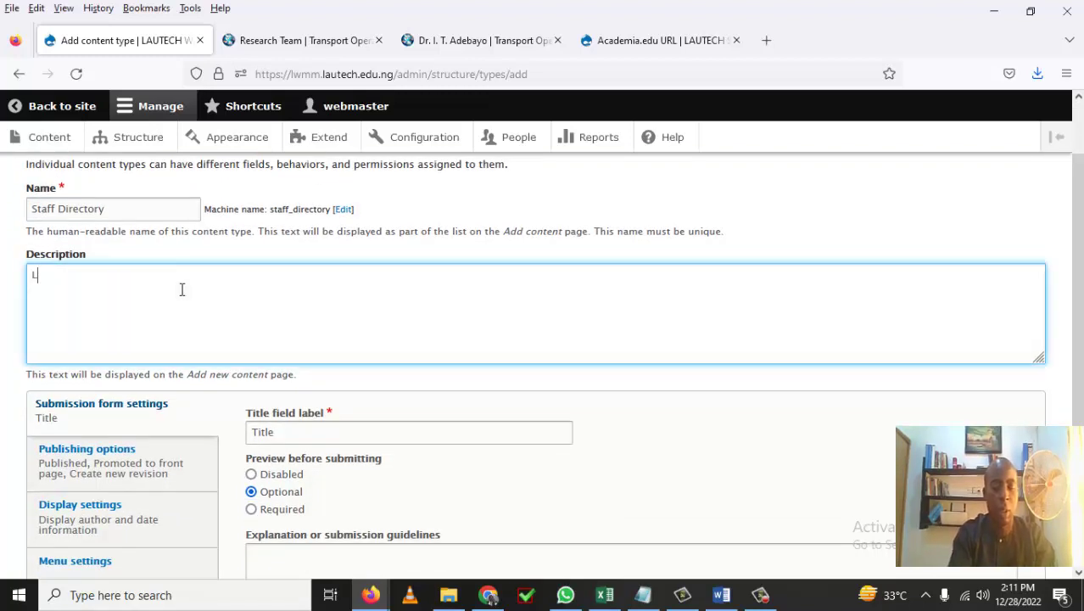
text(ist)
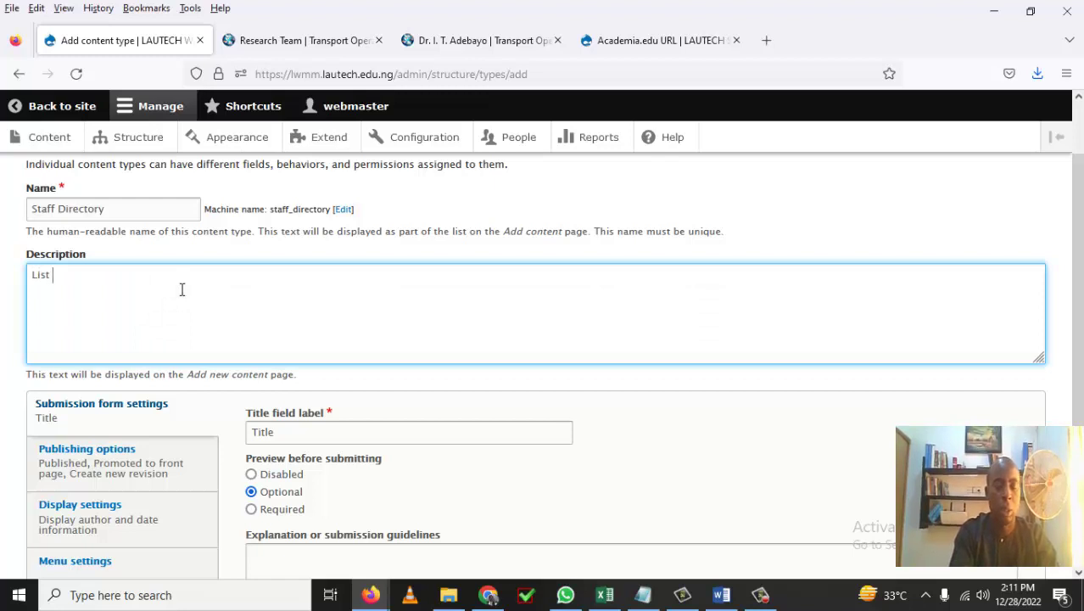
text( of all)
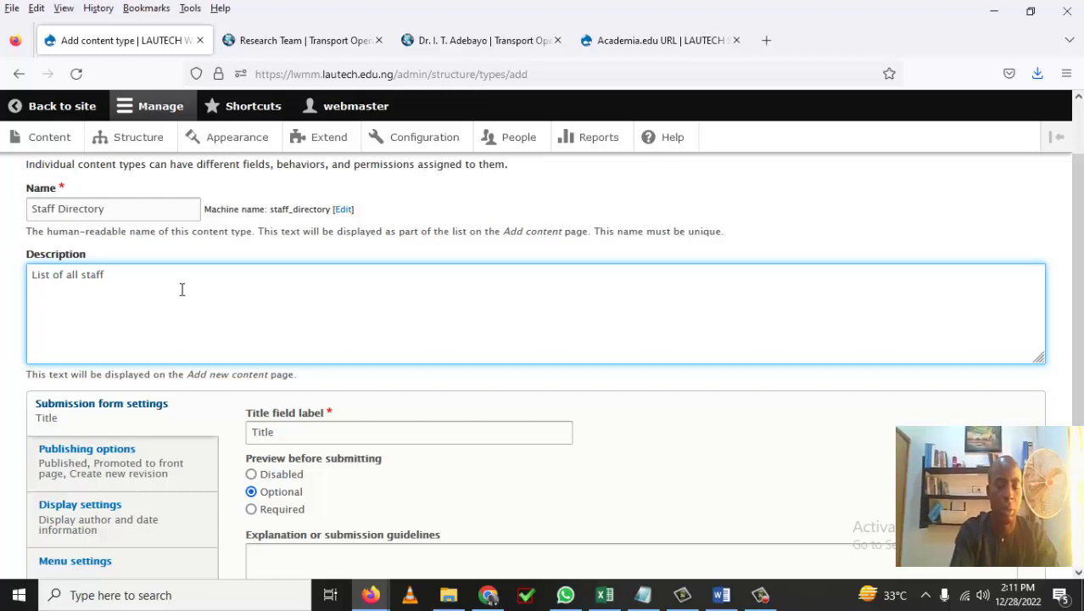
text(staff in ou)
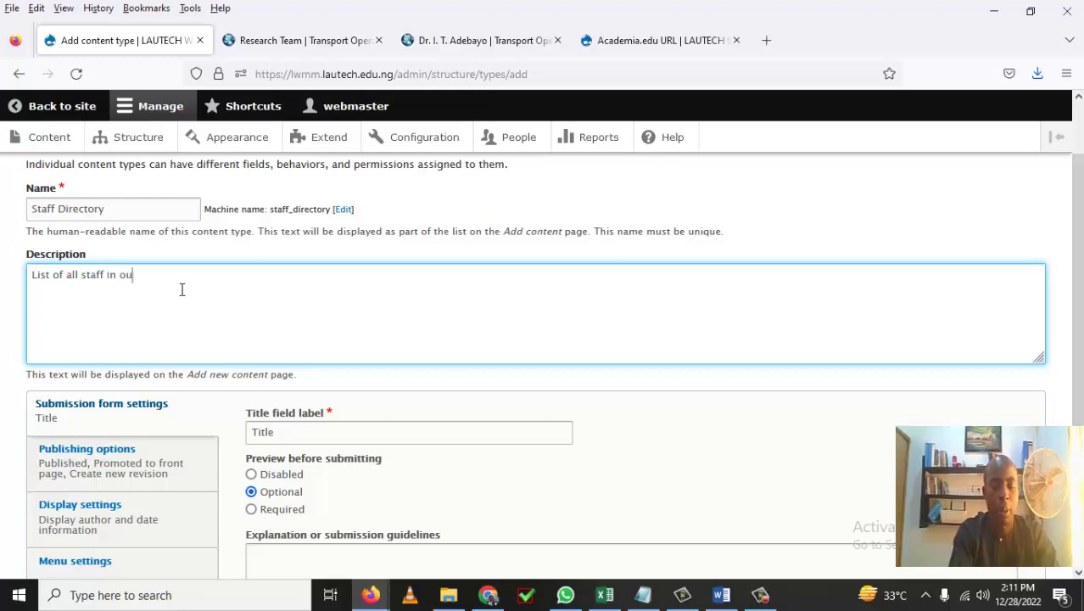
text(r department)
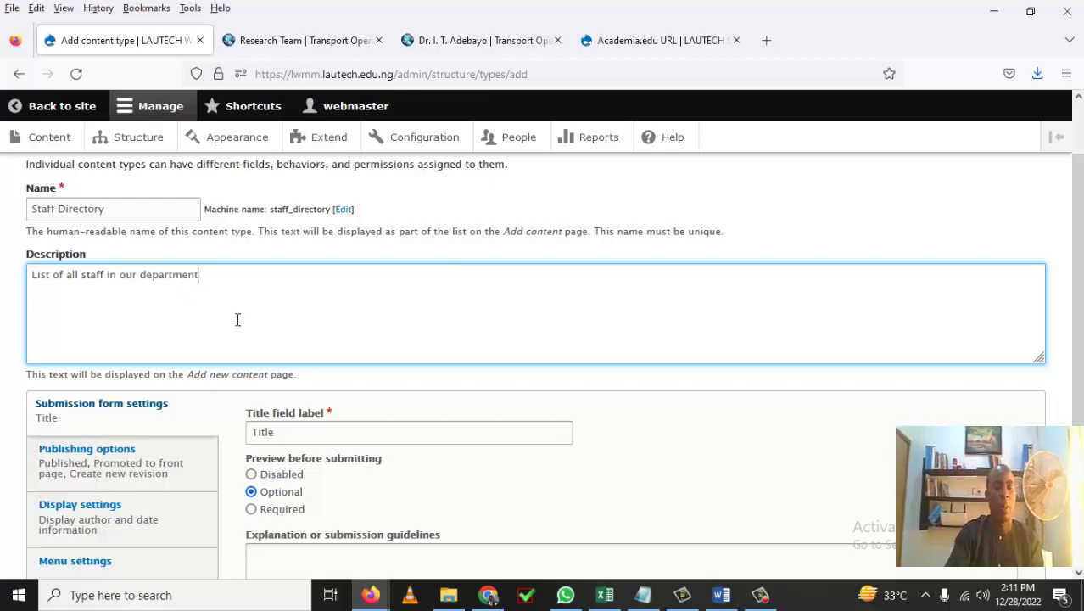
scroll(305, 323, down, 2)
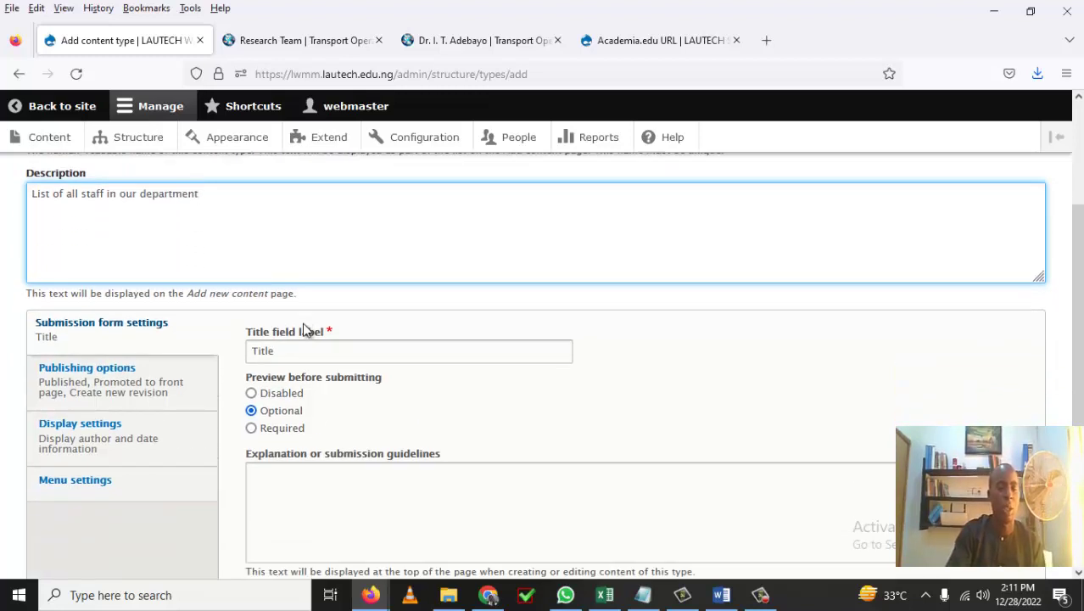
scroll(304, 329, down, 3)
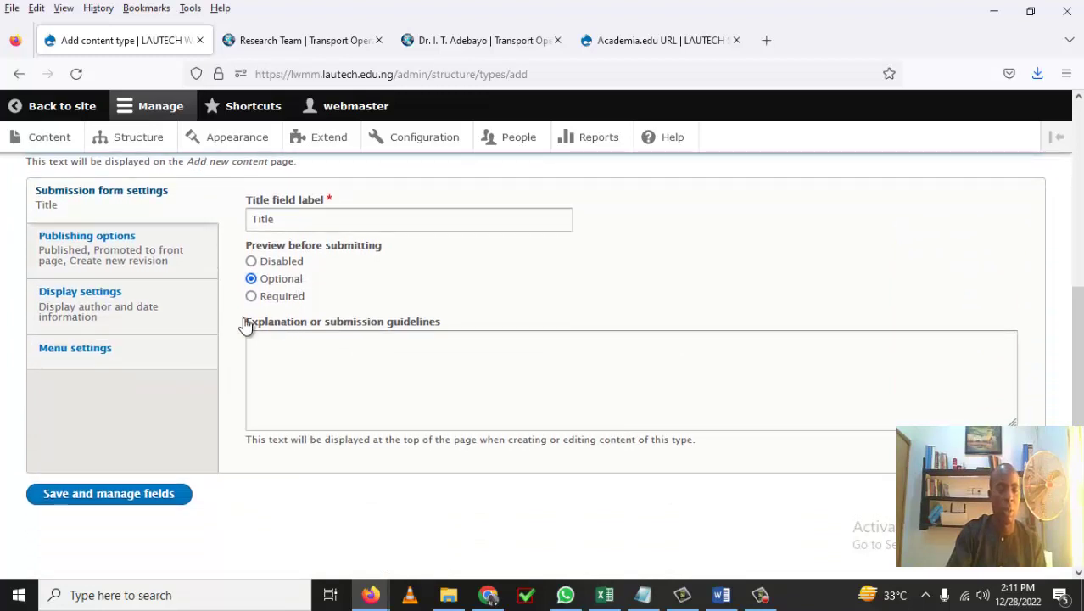
click(87, 499)
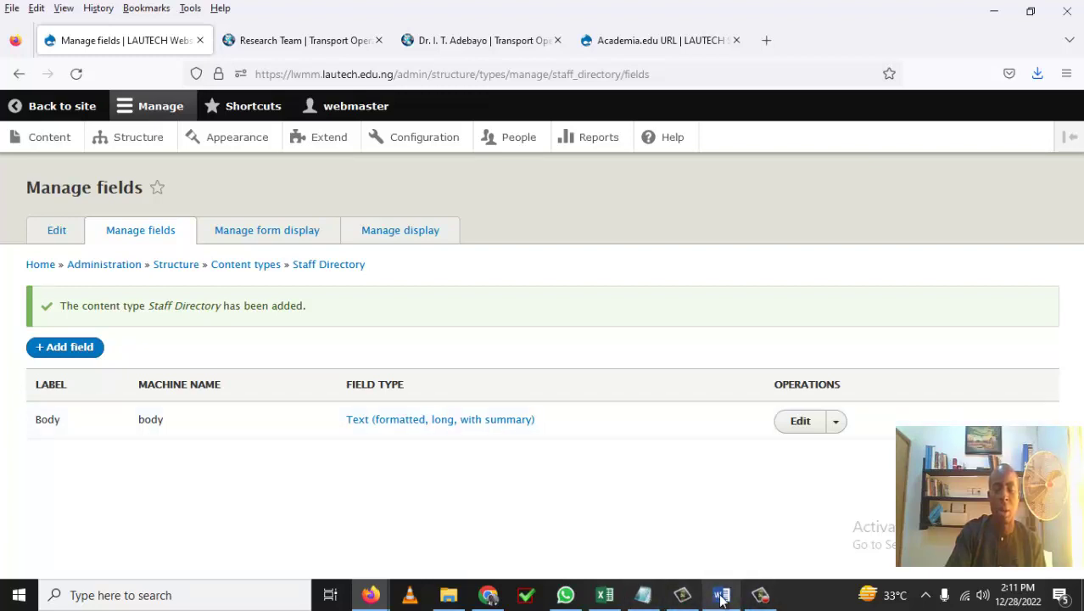
Find the Picture entry in the Excel field plan and start a new Staff Directory field of type Image
click(611, 601)
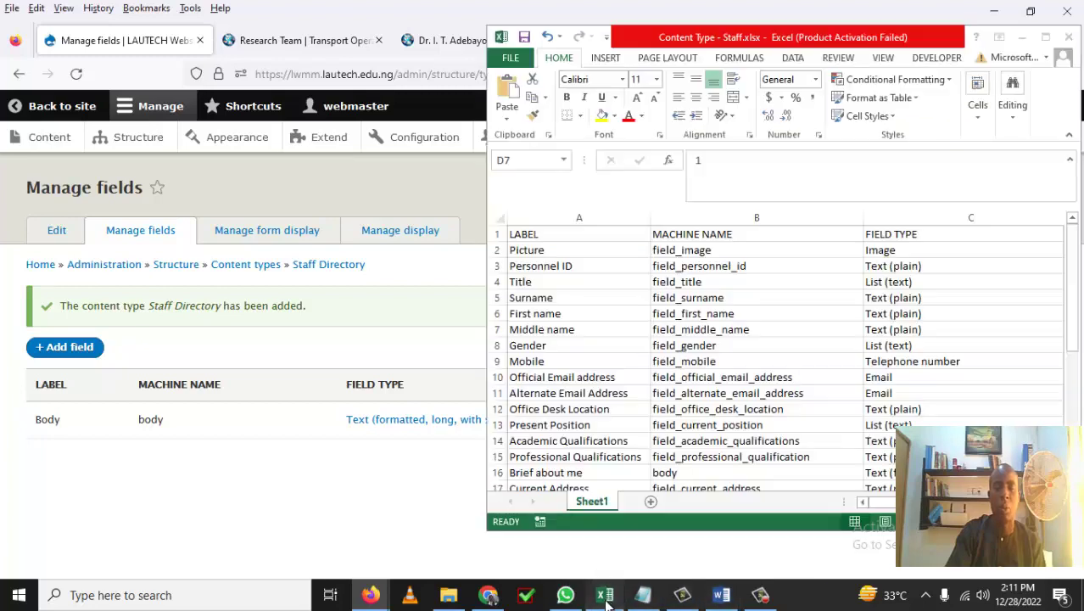
click(544, 254)
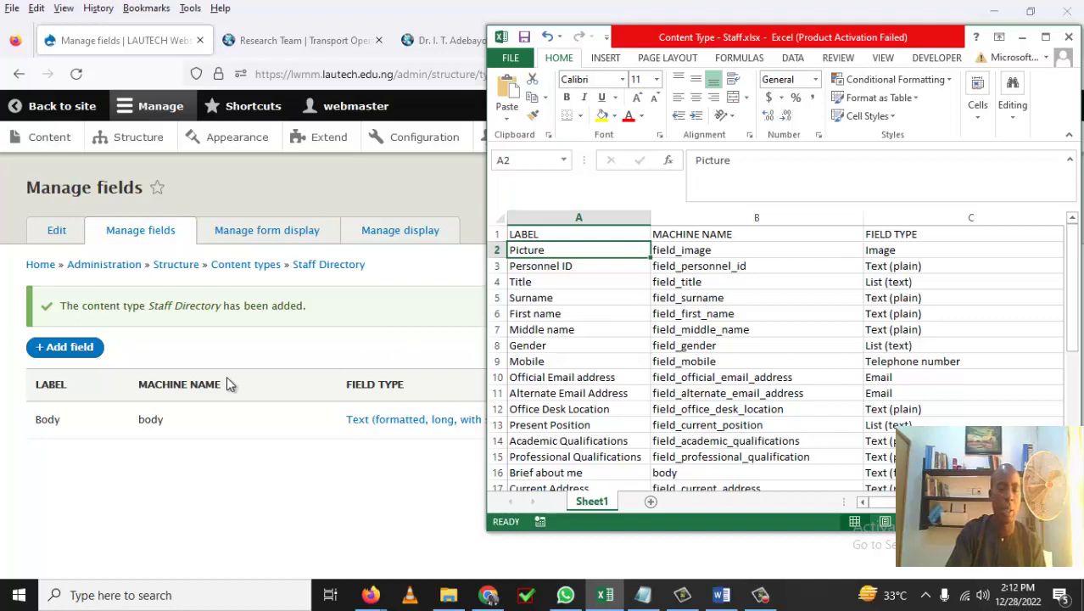
click(92, 355)
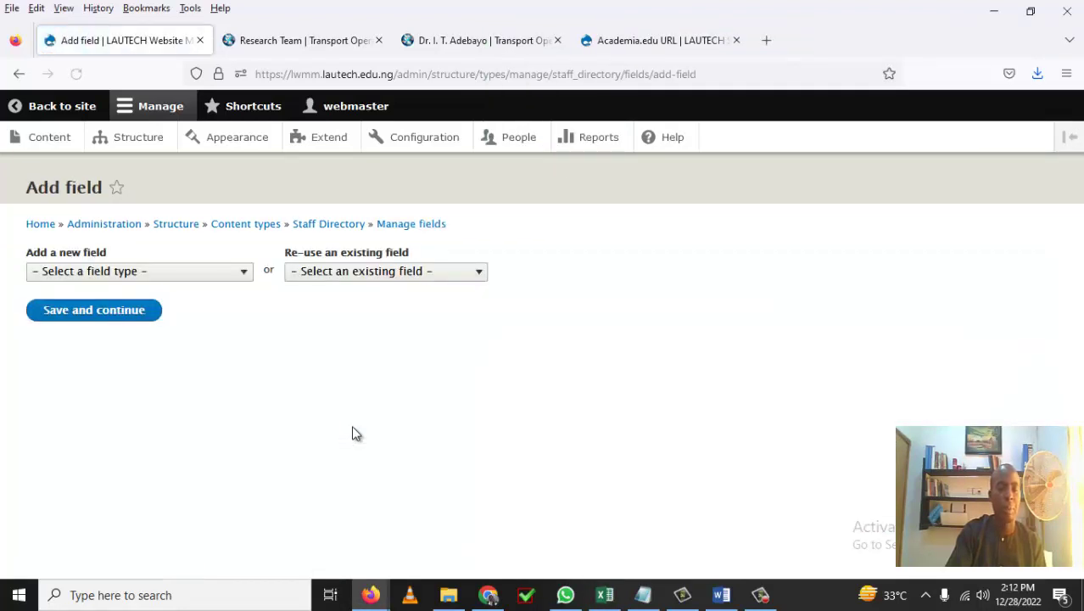
click(243, 275)
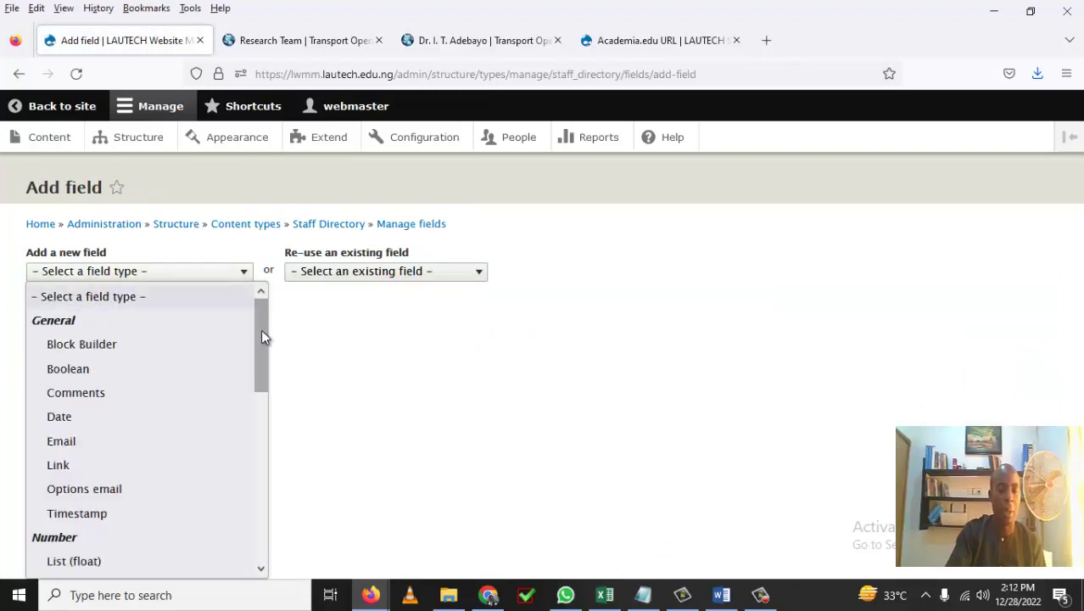
drag(262, 338, 246, 465)
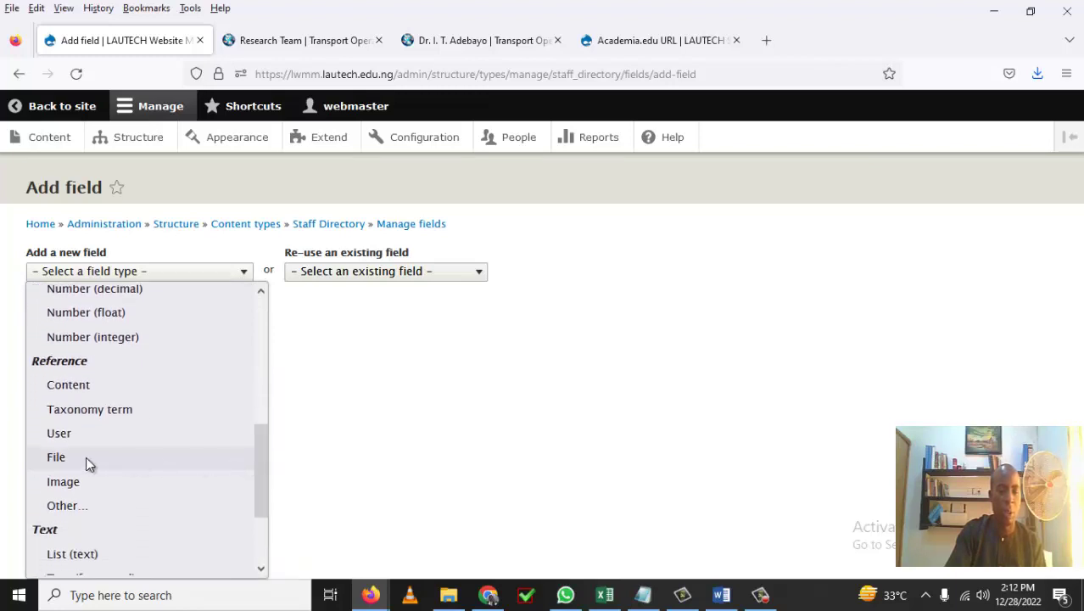
click(75, 481)
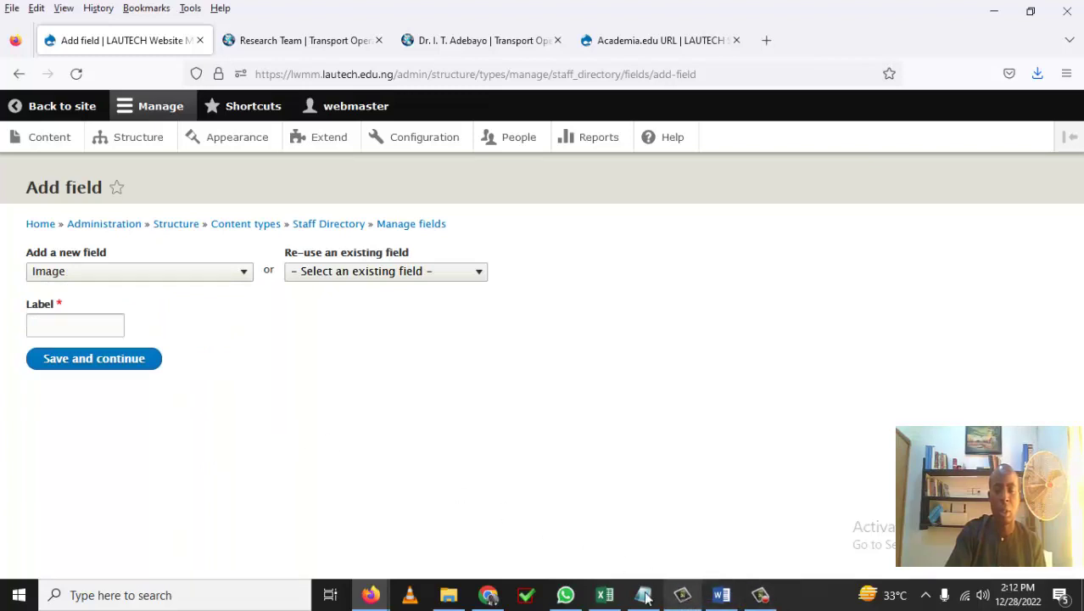
Copy the label Picture from the Excel field plan into the Label of the new Image field
click(605, 597)
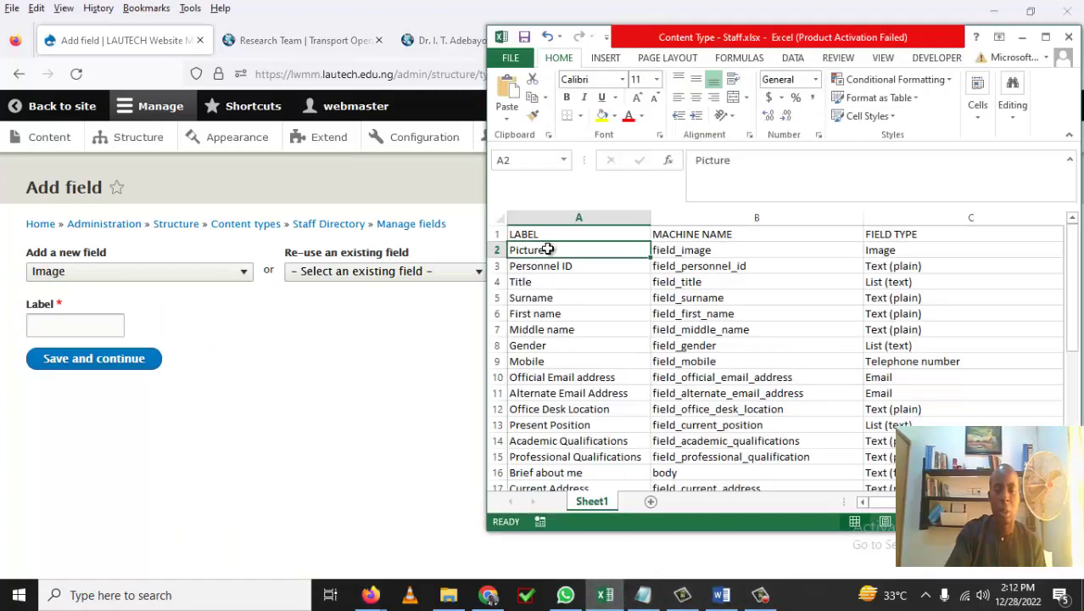
right_click(547, 251)
click(589, 282)
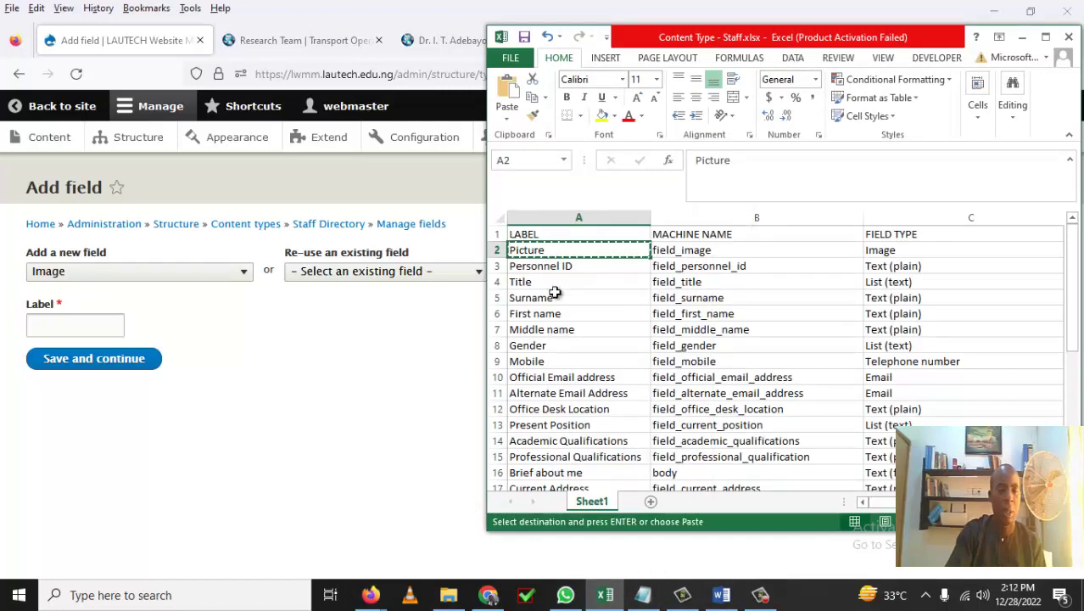
click(94, 324)
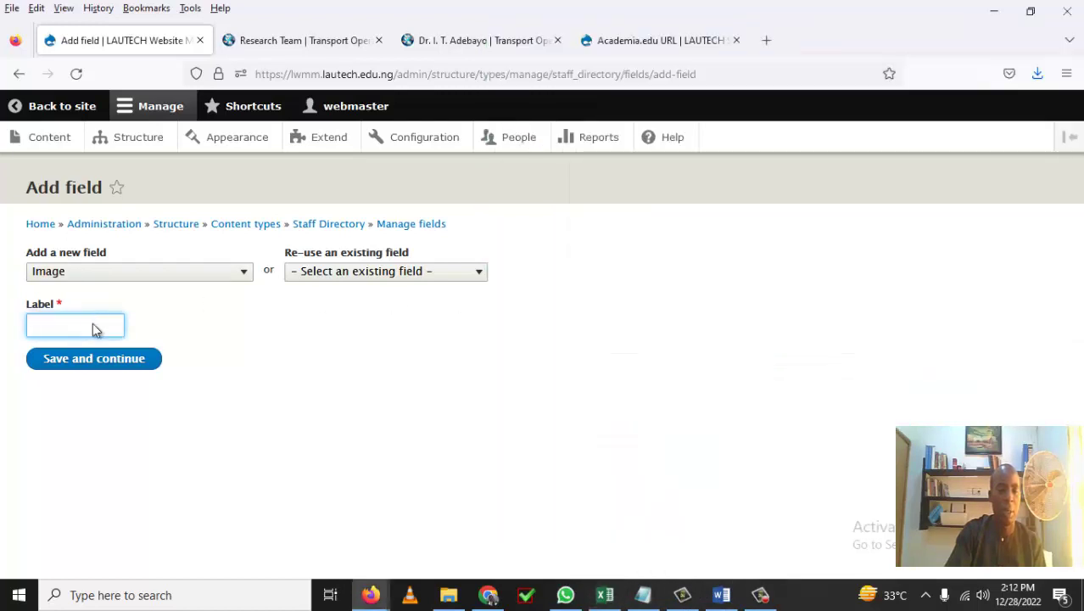
right_click(95, 329)
click(150, 438)
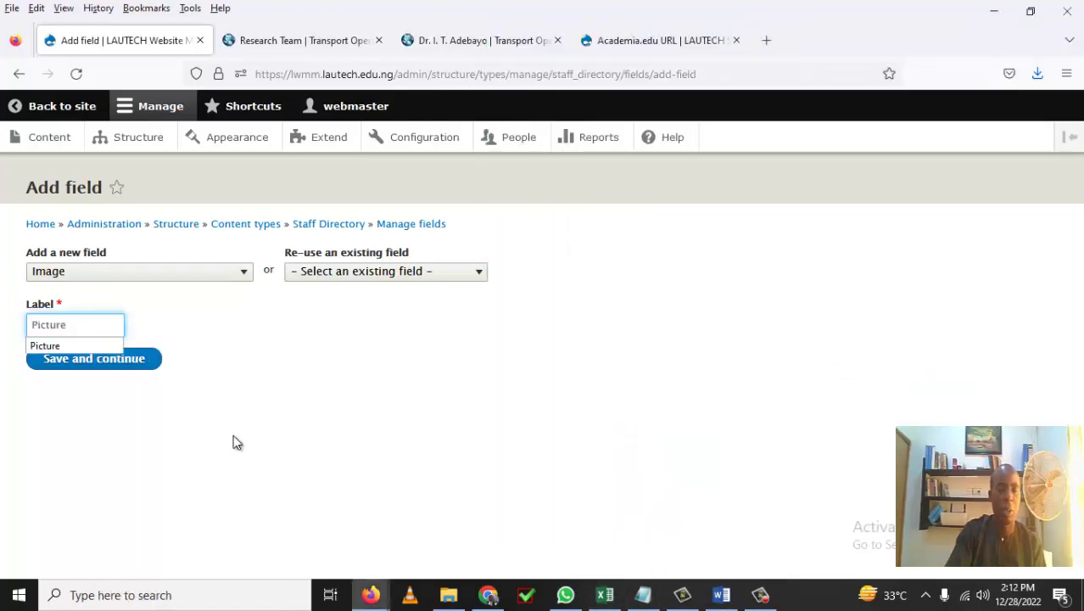
click(343, 396)
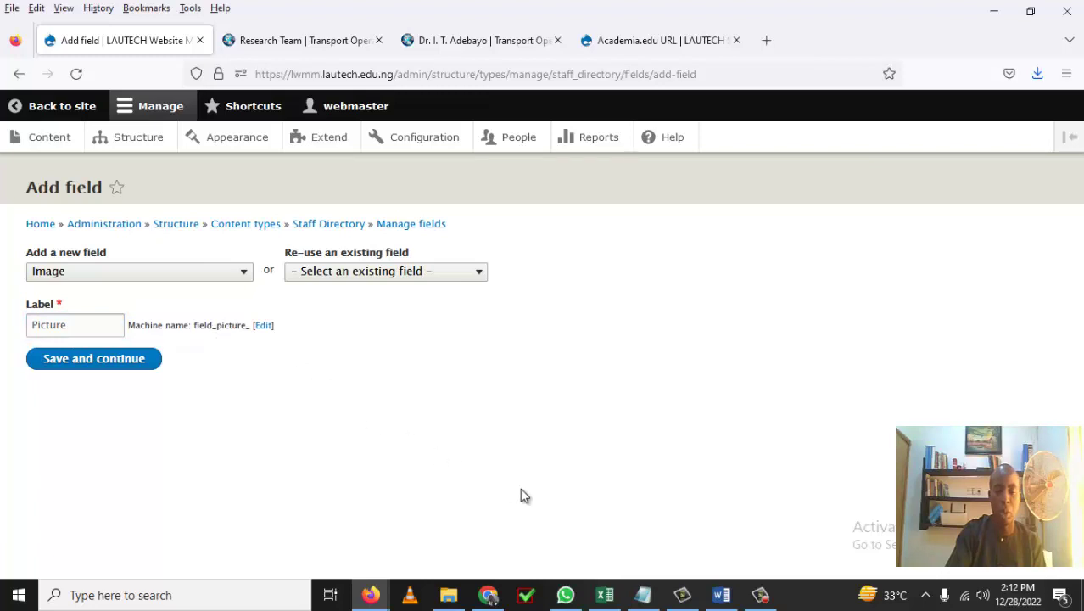
Set the Picture field's machine-readable name to image, following the Excel plan, and try to save and continue
click(605, 595)
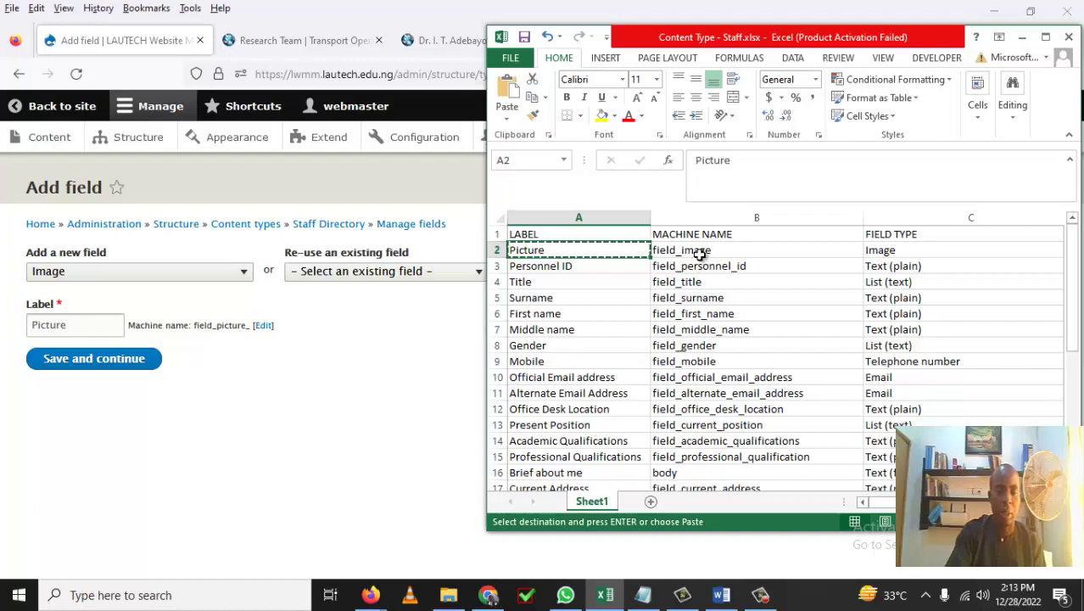
click(266, 327)
click(266, 328)
drag(111, 375, 60, 376)
text(im)
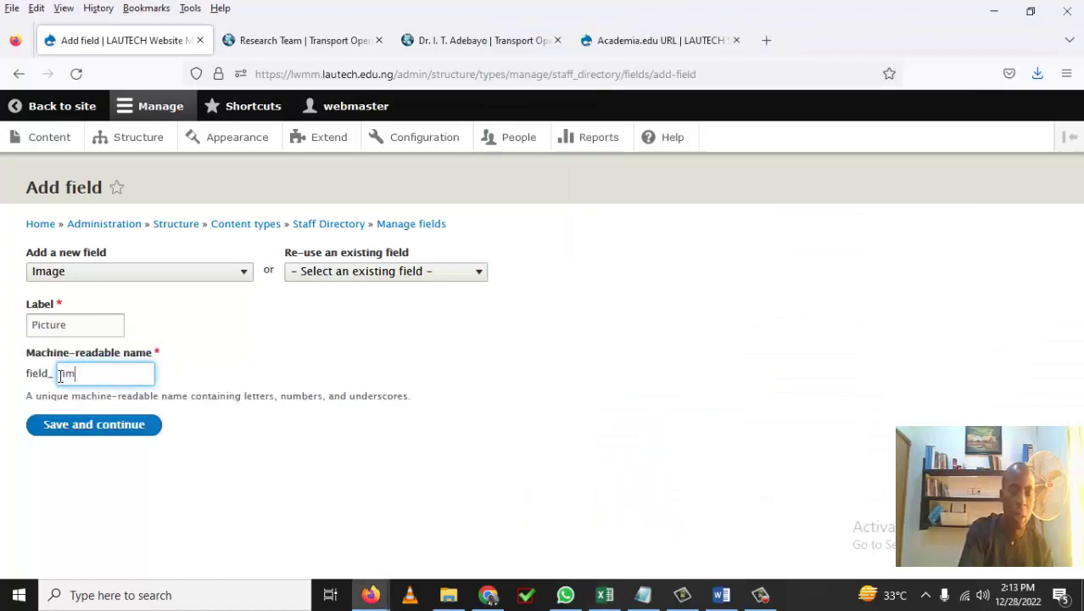
text(age)
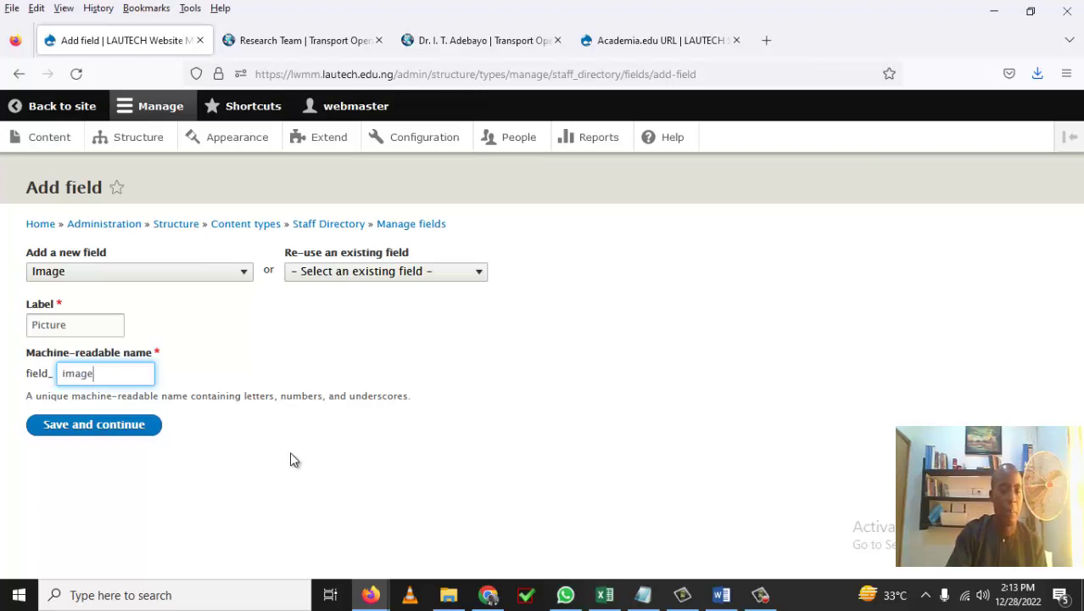
click(115, 431)
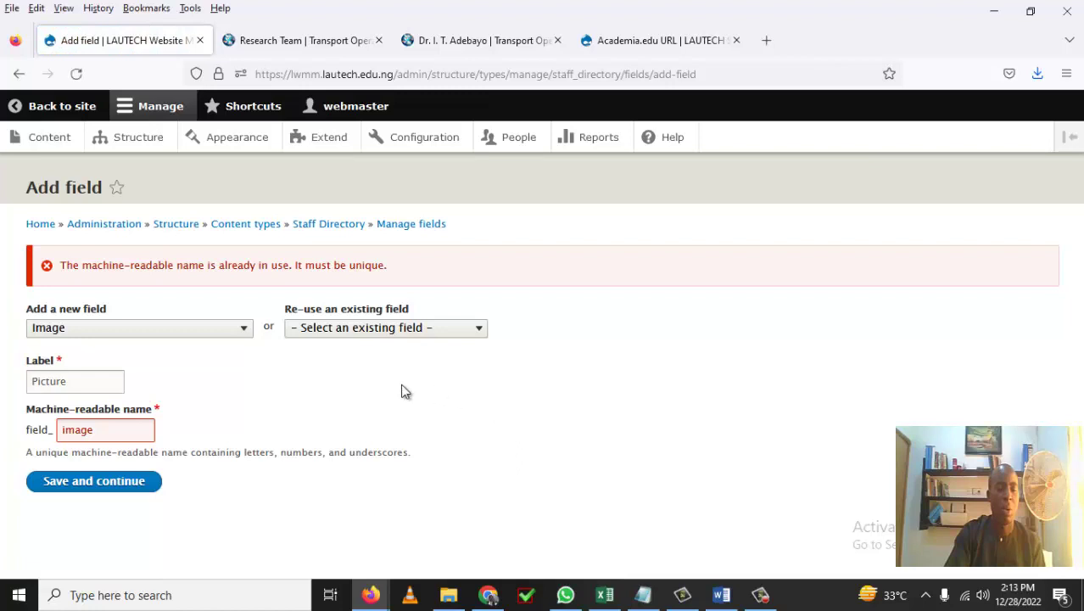
Change the Picture field's machine-readable name to image1 and save it, continuing to its field settings
click(102, 433)
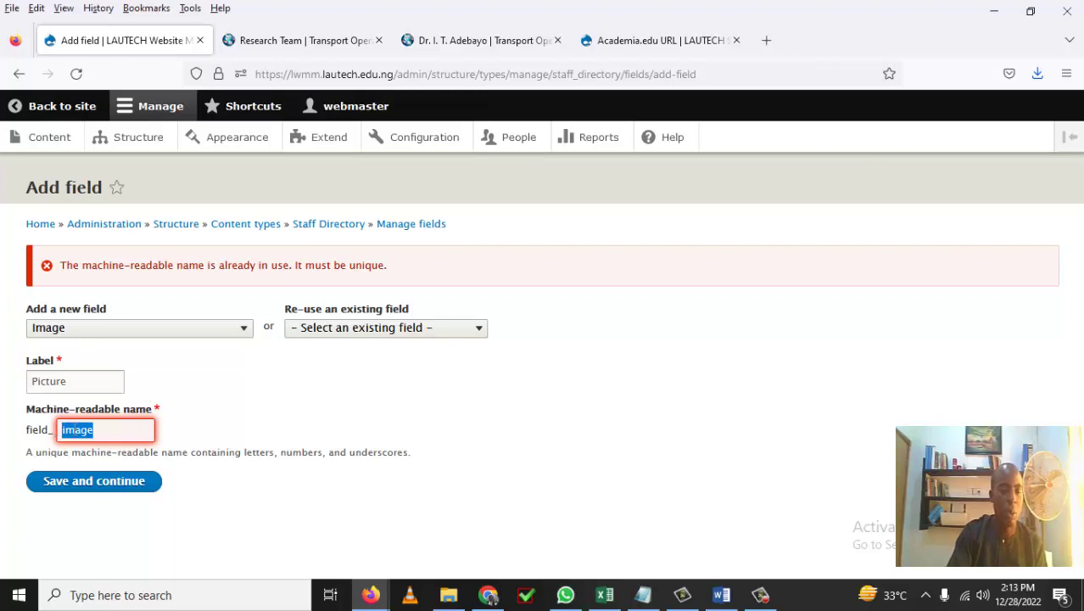
click(100, 430)
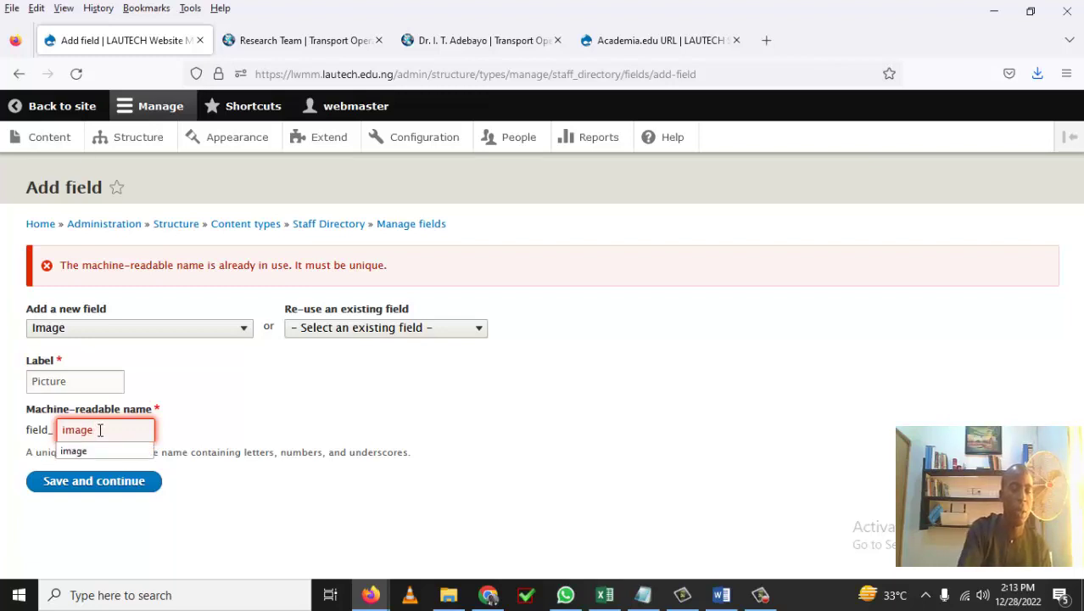
text(1)
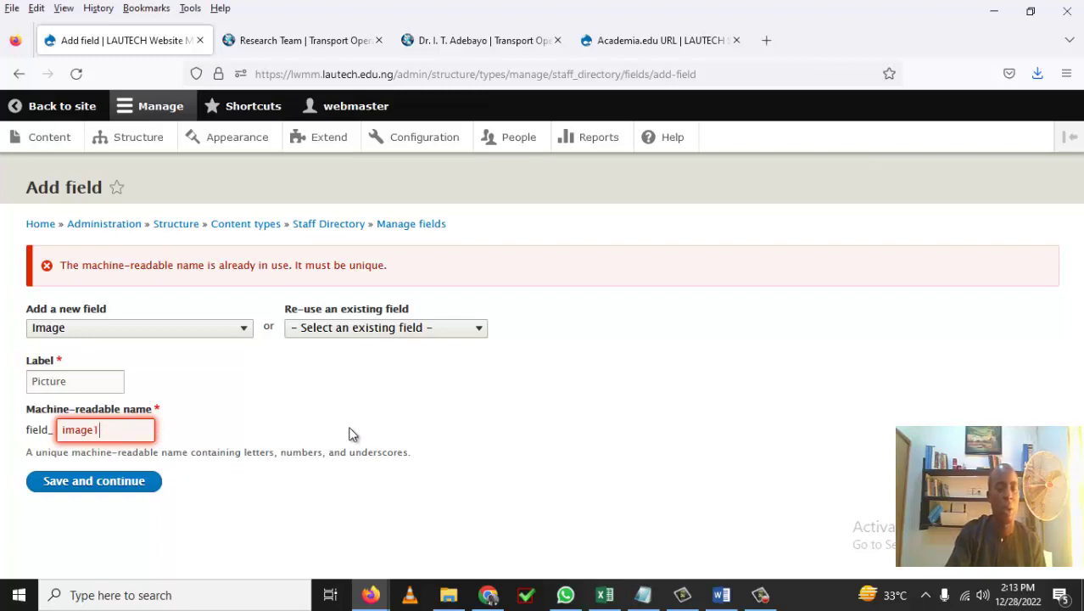
click(103, 482)
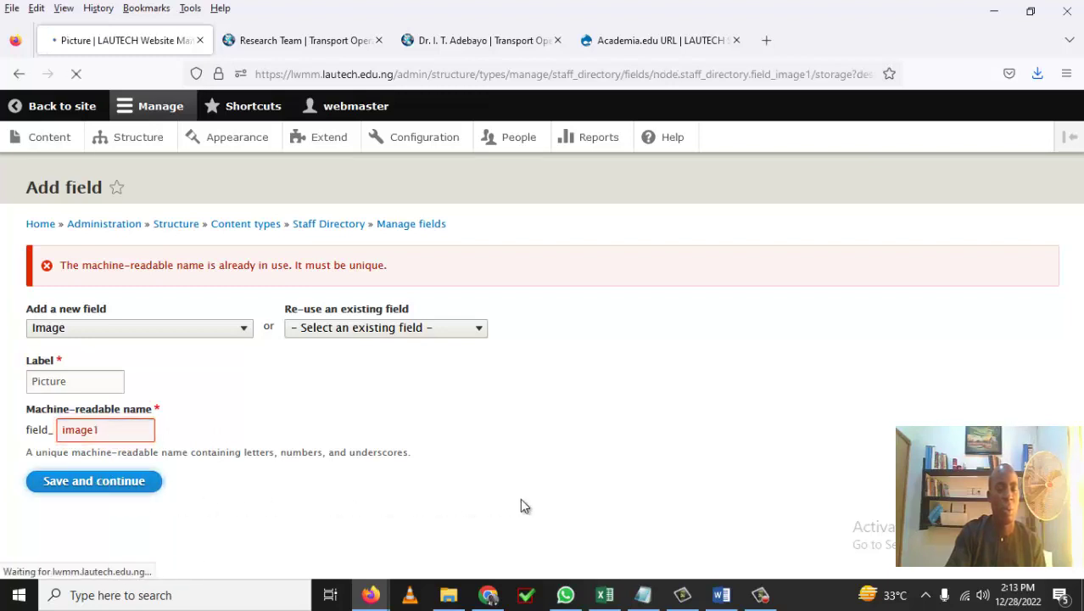
Check the allowed number of values for Picture in the Excel plan and save the field settings with Limited, 1
scroll(520, 498, down, 2)
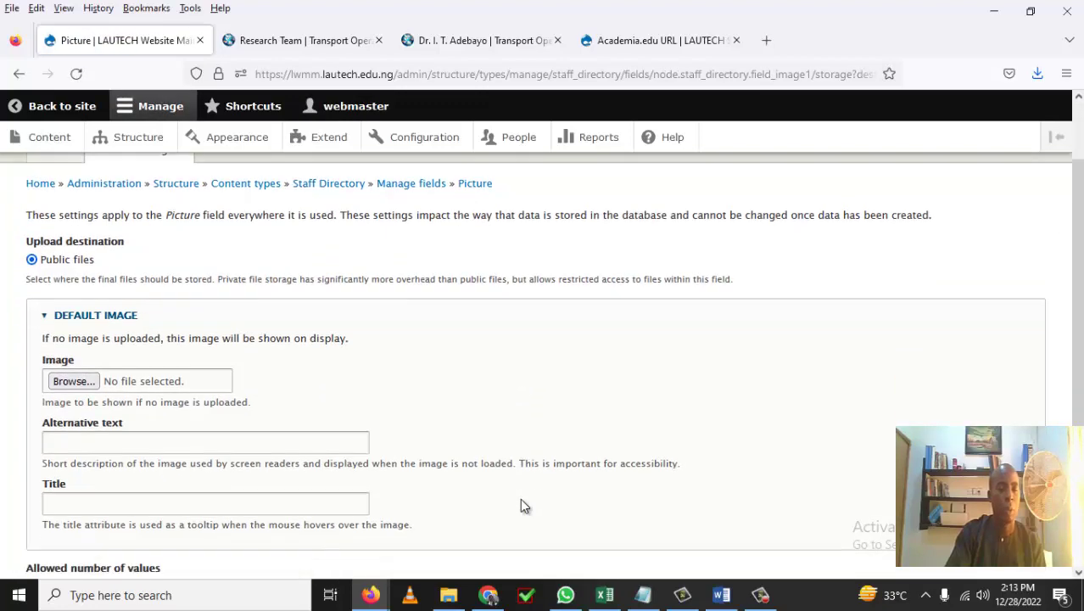
scroll(520, 498, down, 3)
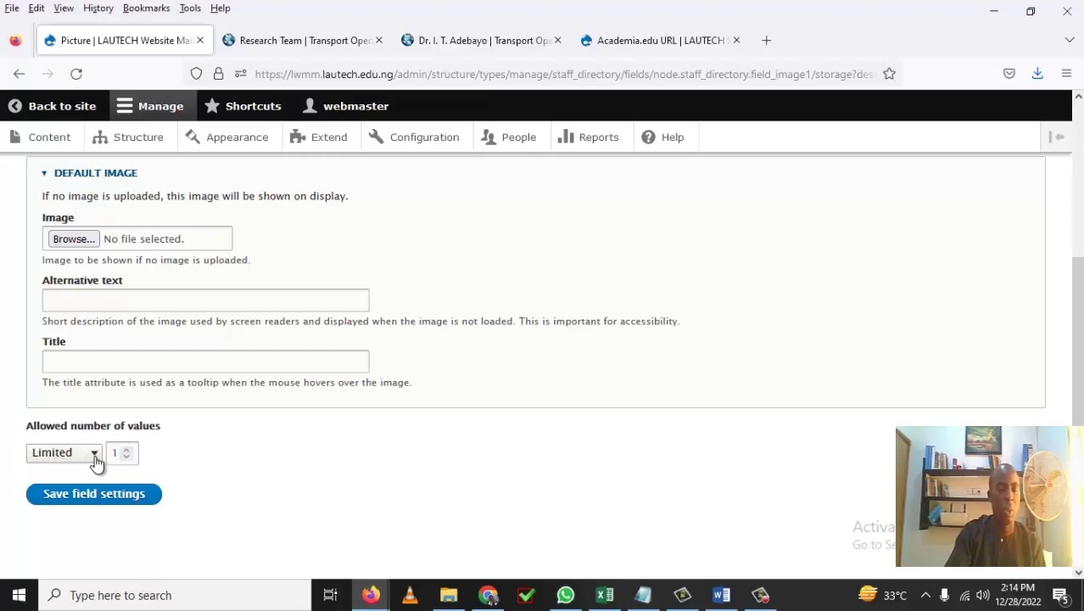
scroll(366, 458, up, 3)
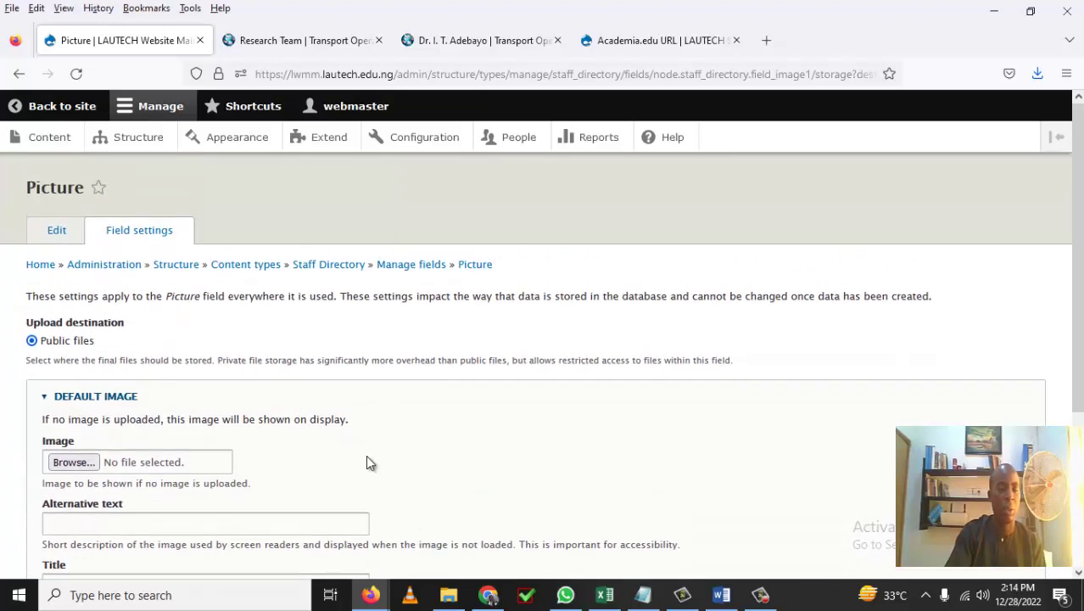
scroll(366, 458, down, 2)
scroll(366, 465, down, 1)
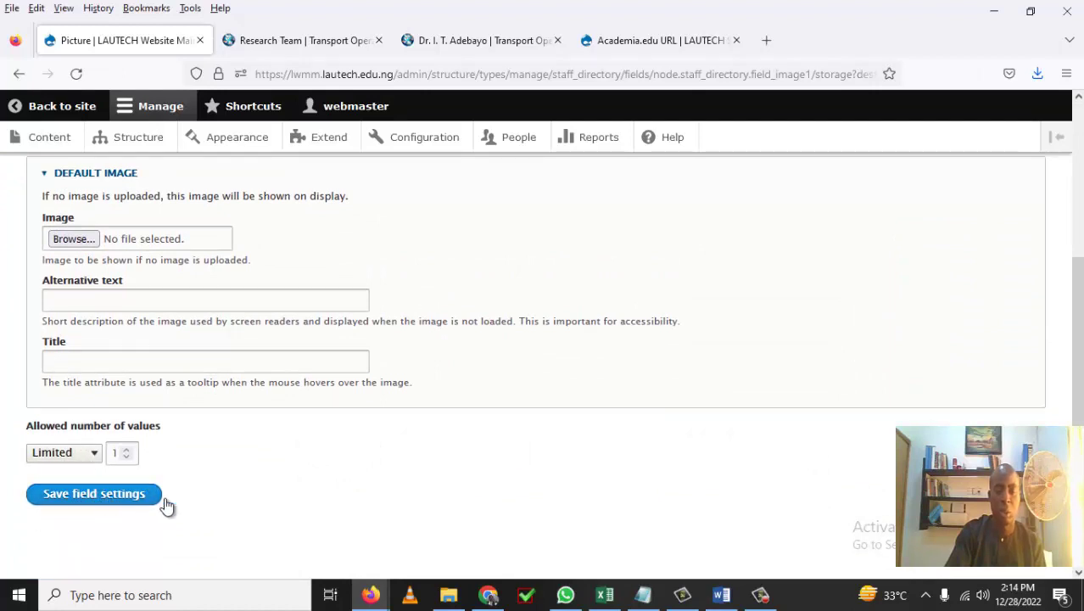
click(605, 595)
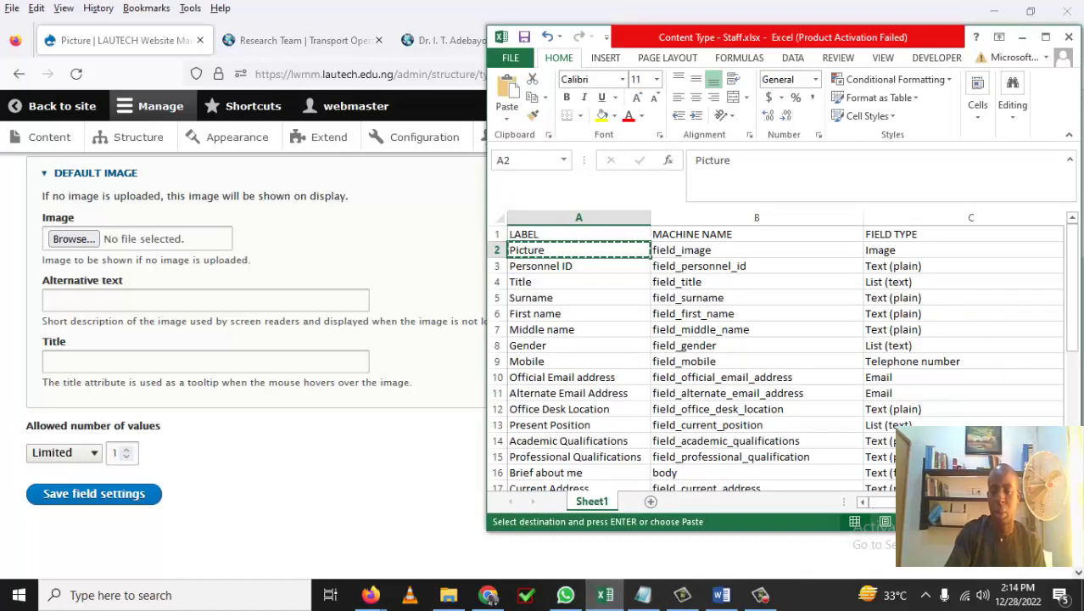
scroll(886, 501, right, 1)
scroll(893, 420, right, 4)
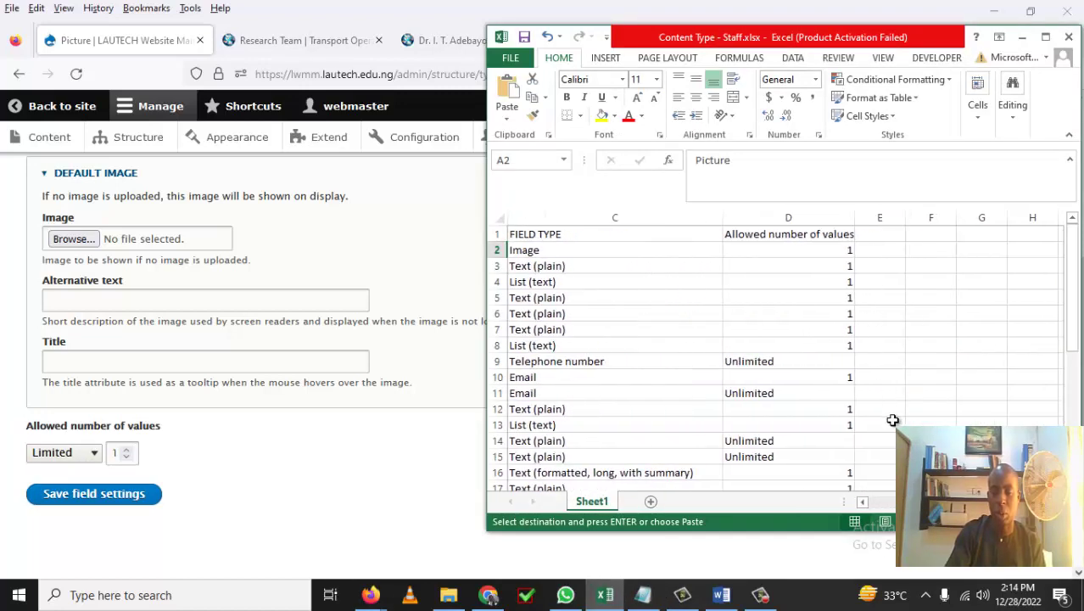
scroll(886, 509, left, 5)
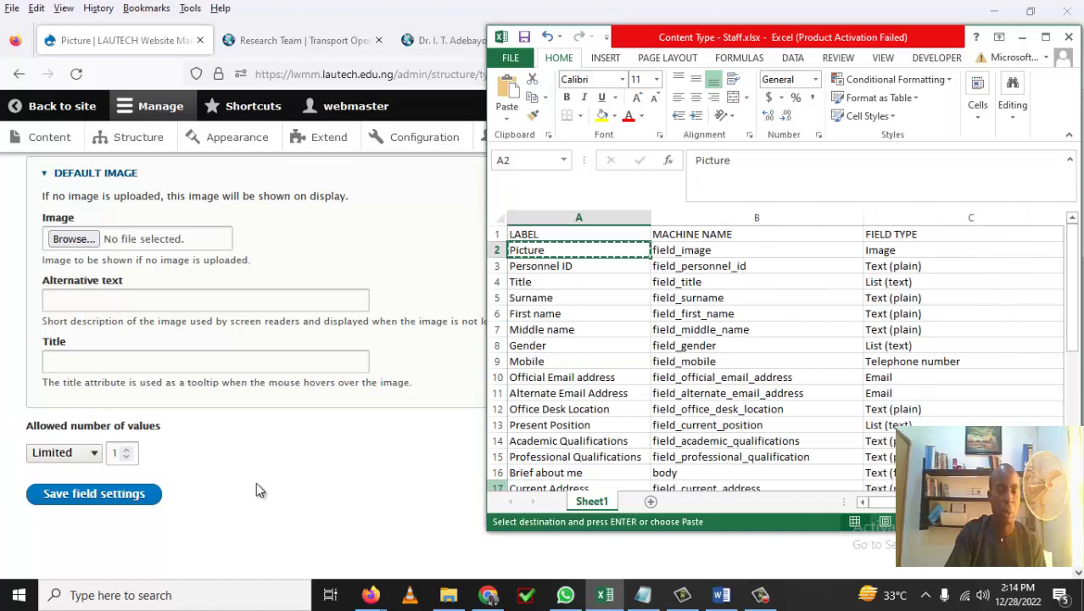
click(104, 495)
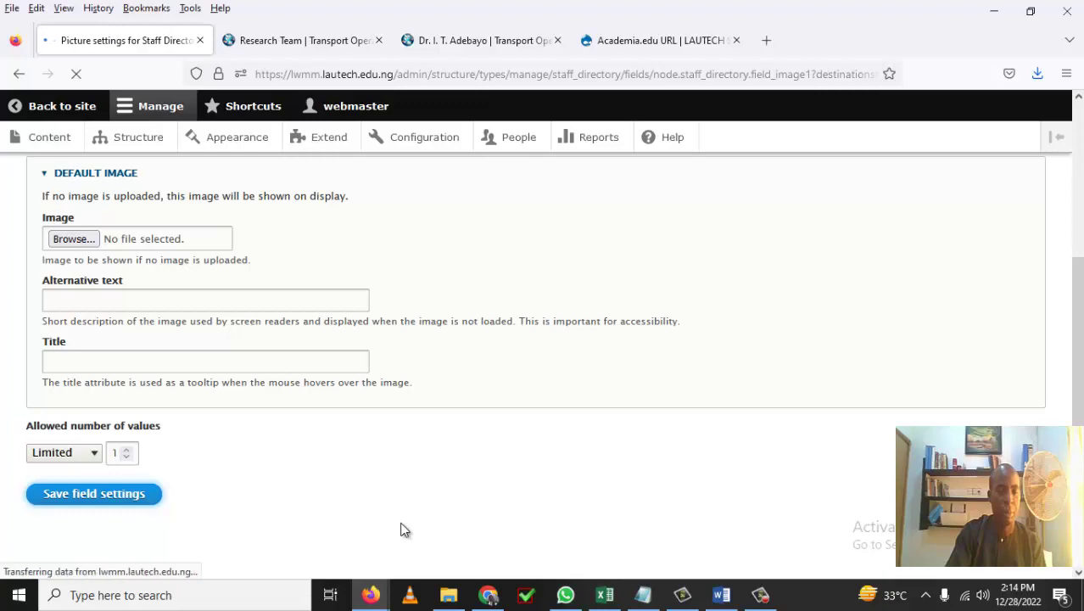
Review the Picture field's default image, allowed file extensions, file directory and image resolution settings
scroll(404, 529, down, 6)
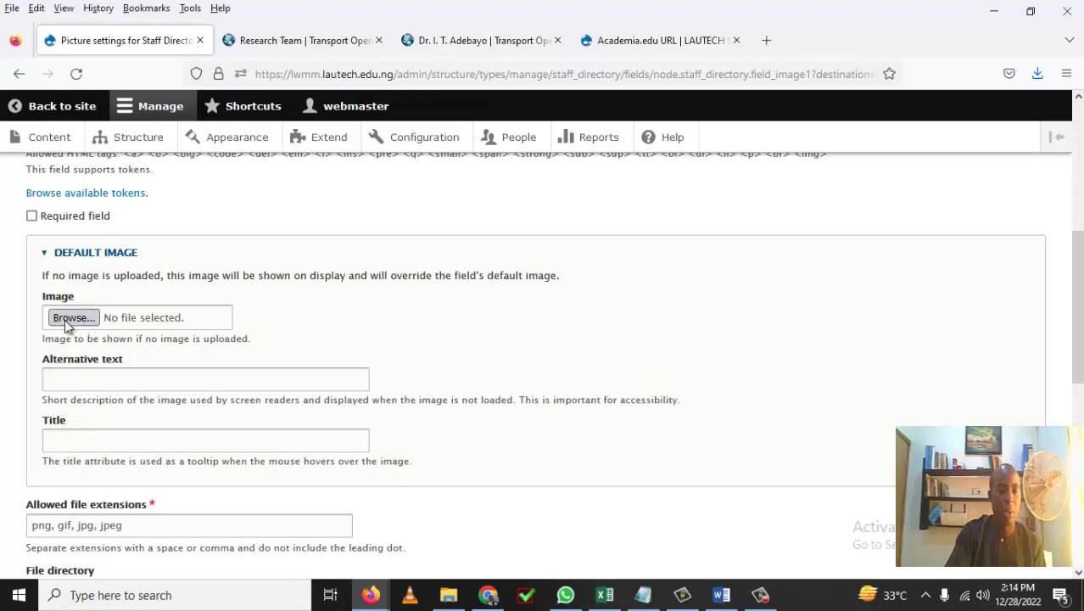
scroll(134, 384, down, 2)
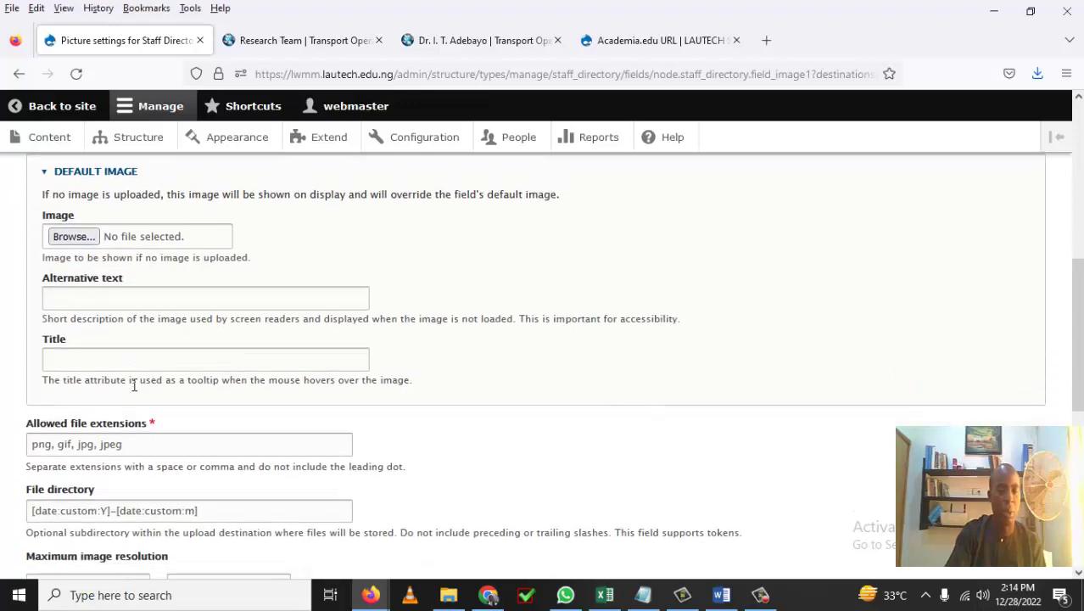
scroll(134, 386, down, 4)
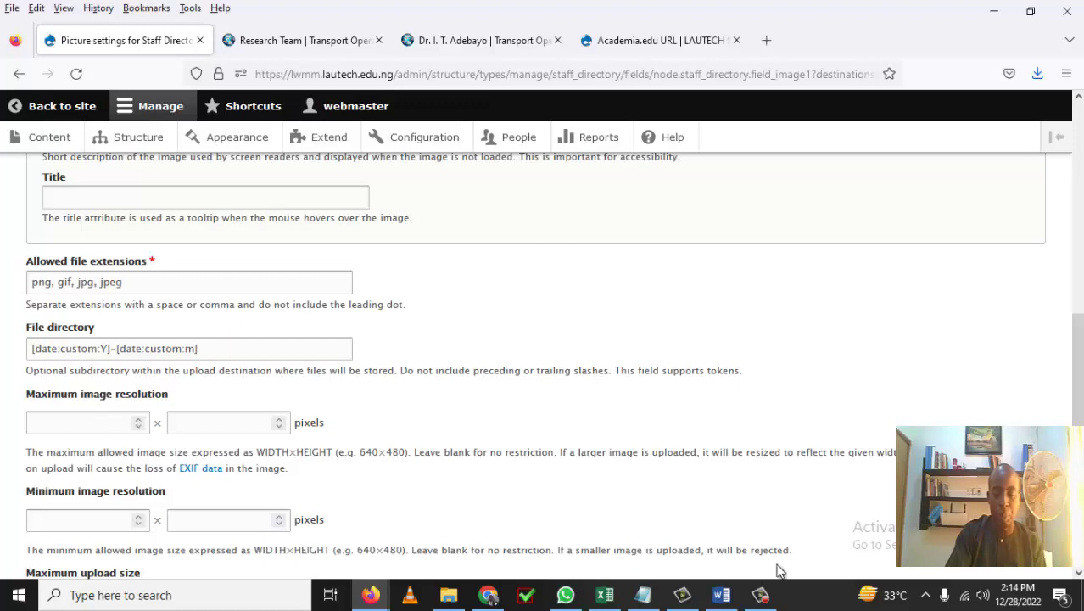
mouse_move(761, 600)
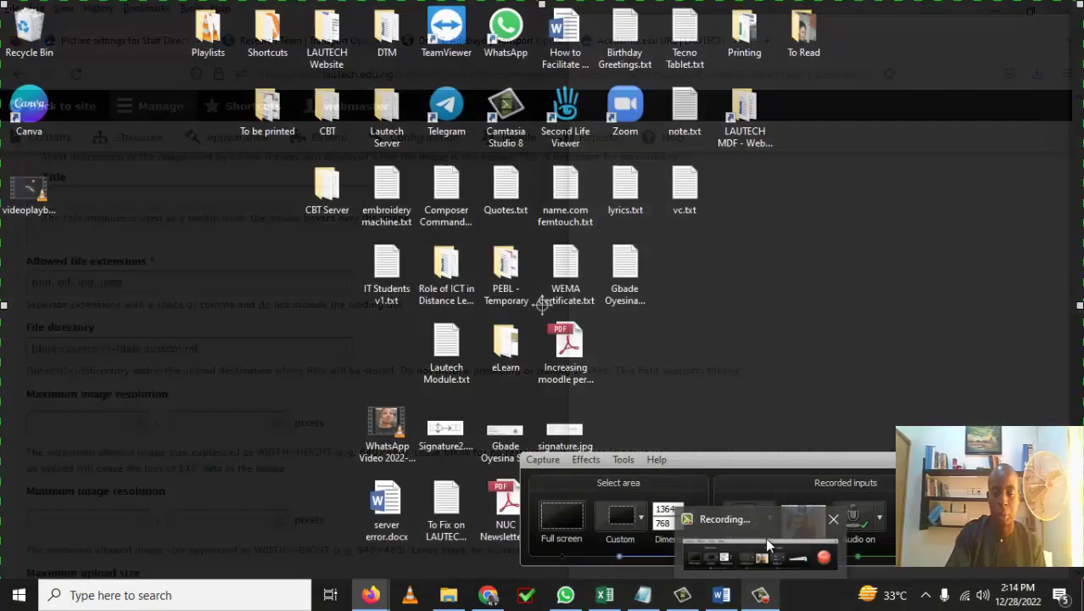
click(766, 537)
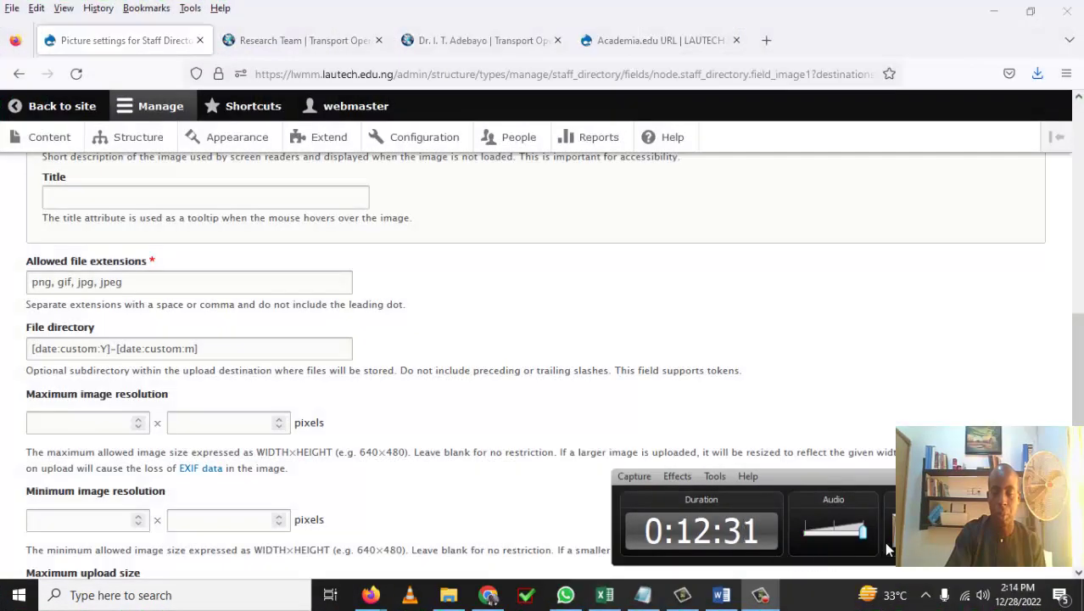
click(444, 405)
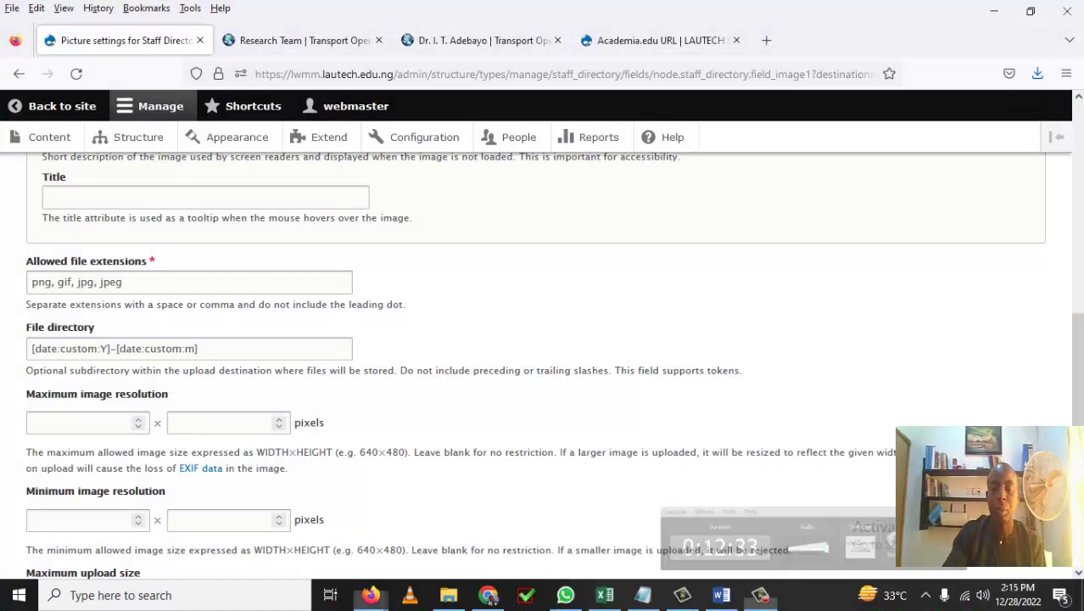
Save the Picture field's settings for Staff Directory with the default options
scroll(193, 371, down, 3)
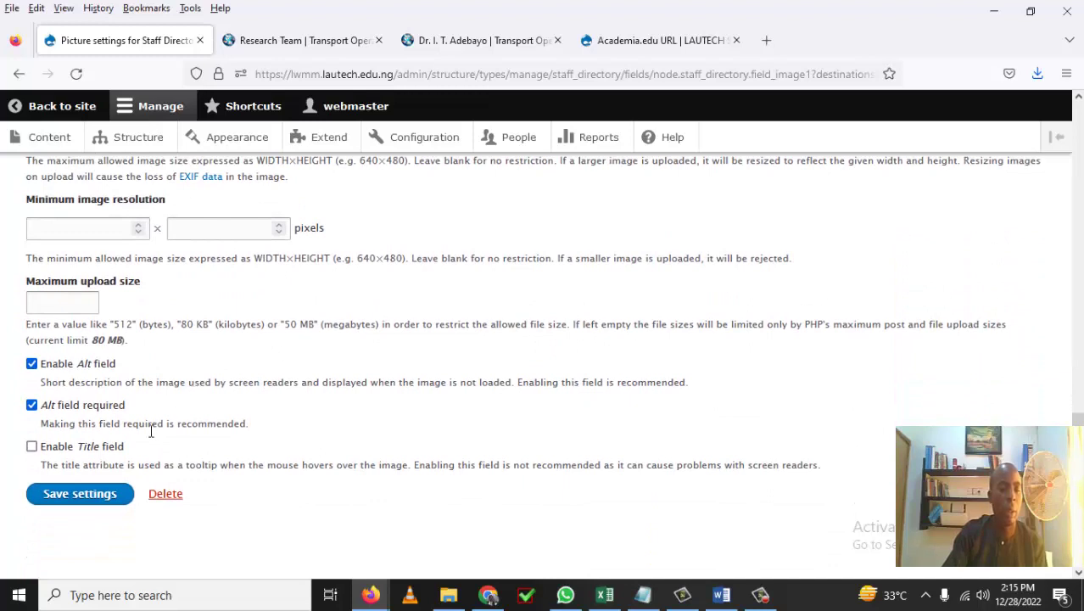
click(100, 500)
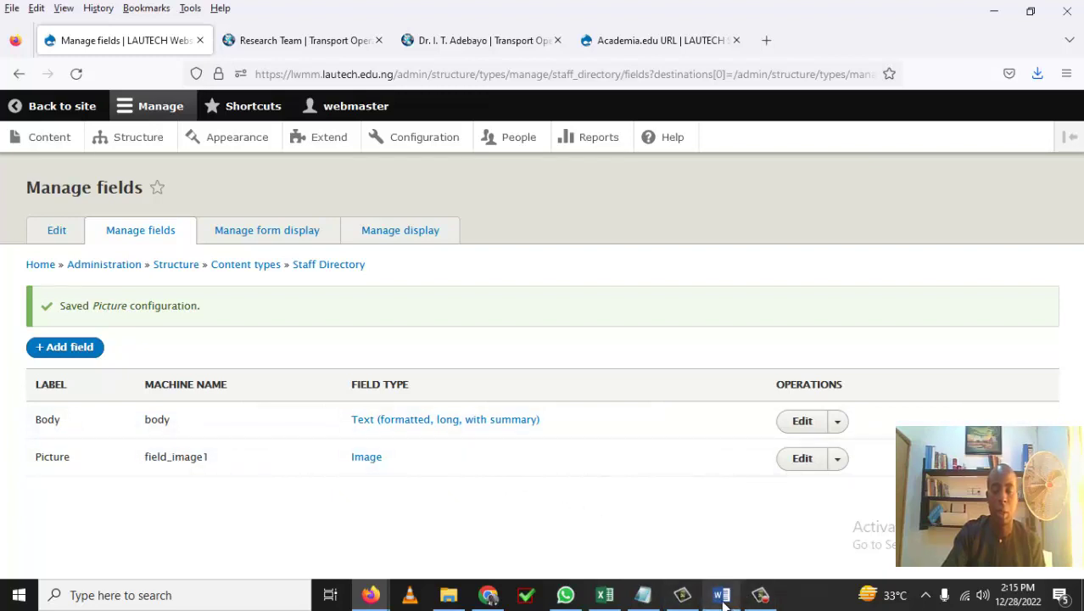
Copy the label Personnel ID from the Excel field plan and start adding another field to Staff Directory
click(605, 595)
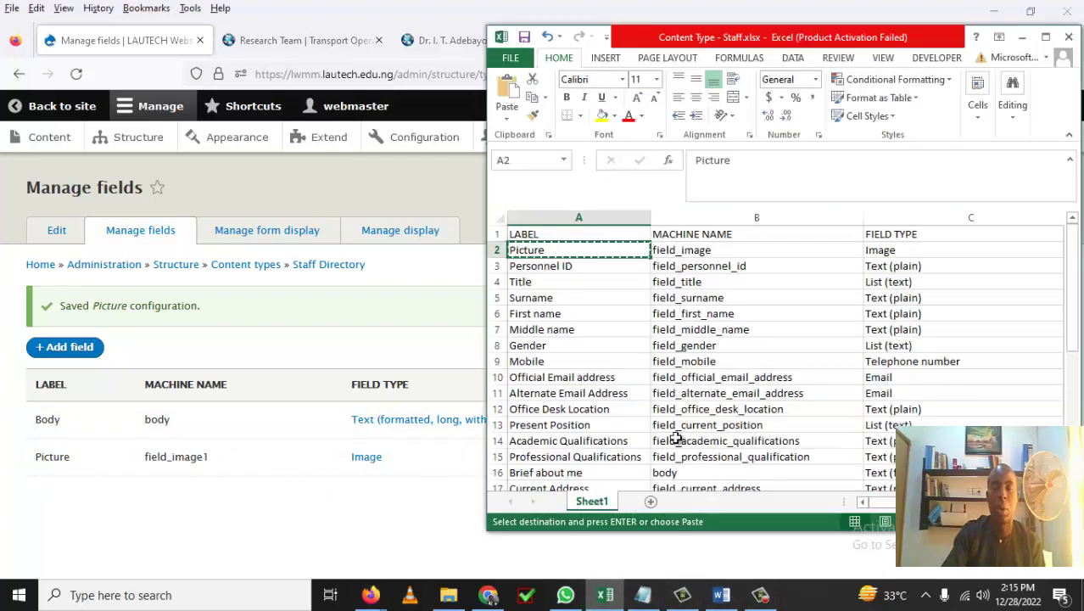
click(591, 268)
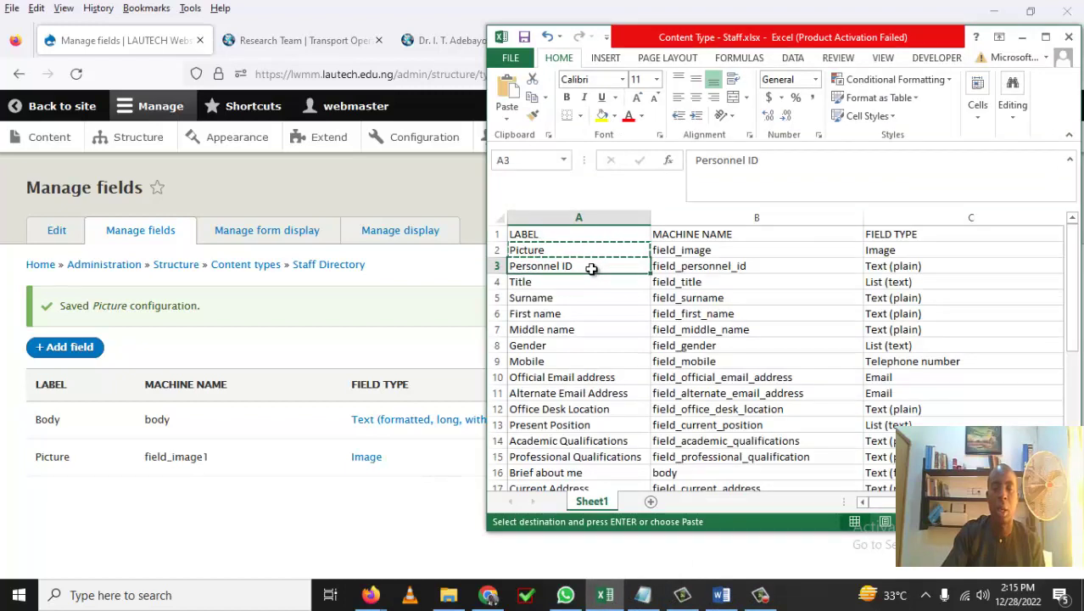
right_click(594, 270)
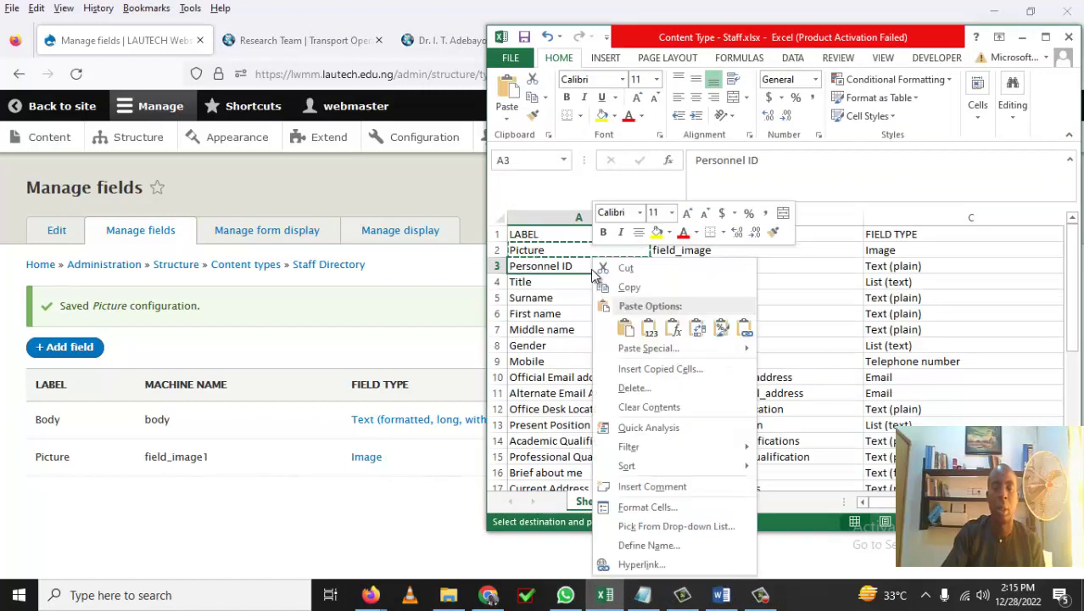
click(632, 287)
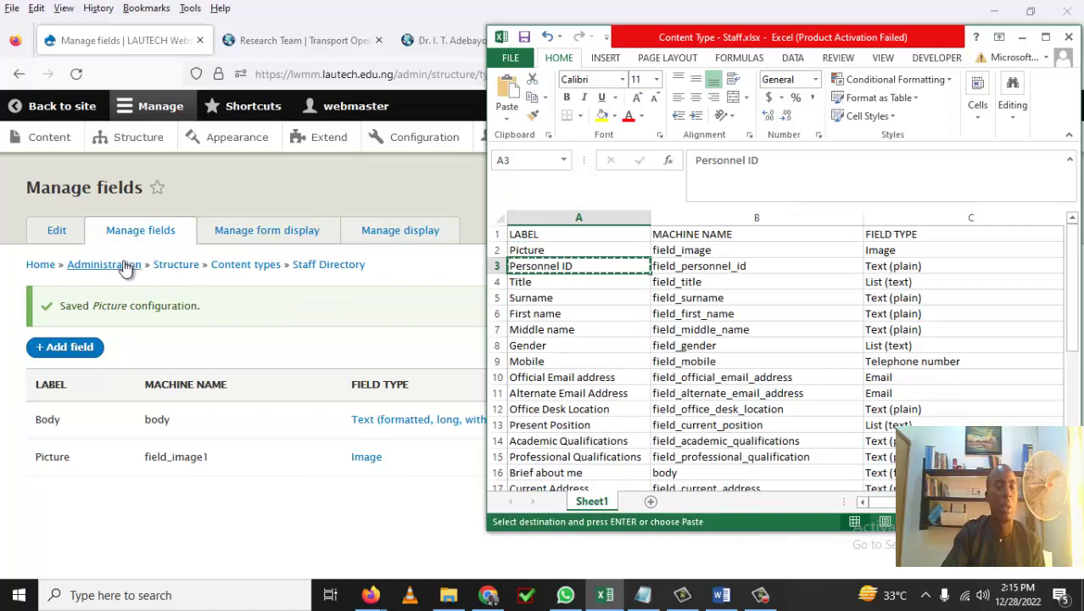
scroll(254, 335, down, 1)
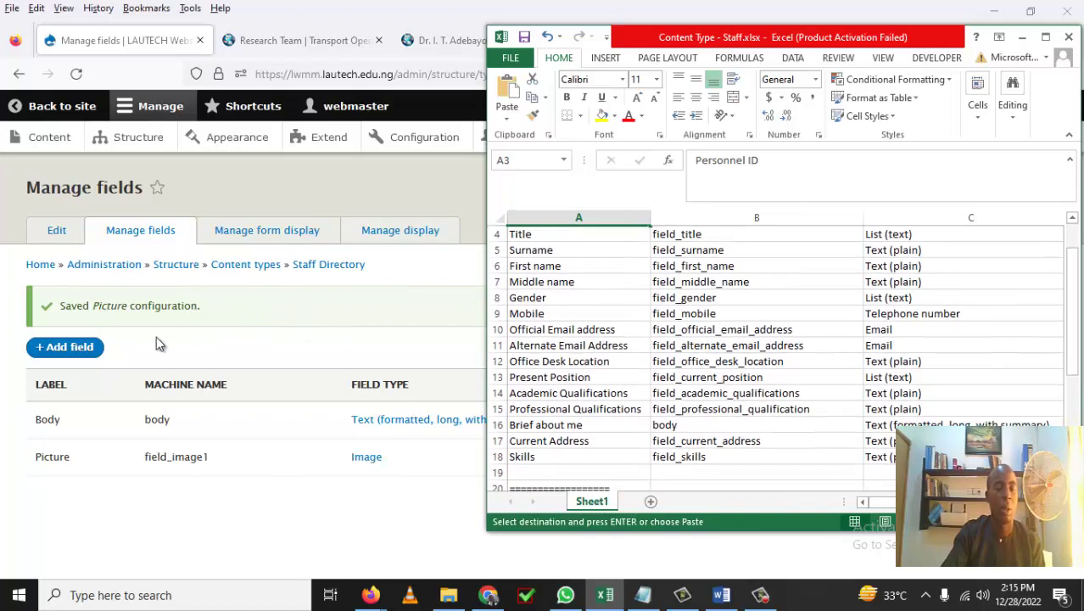
click(85, 356)
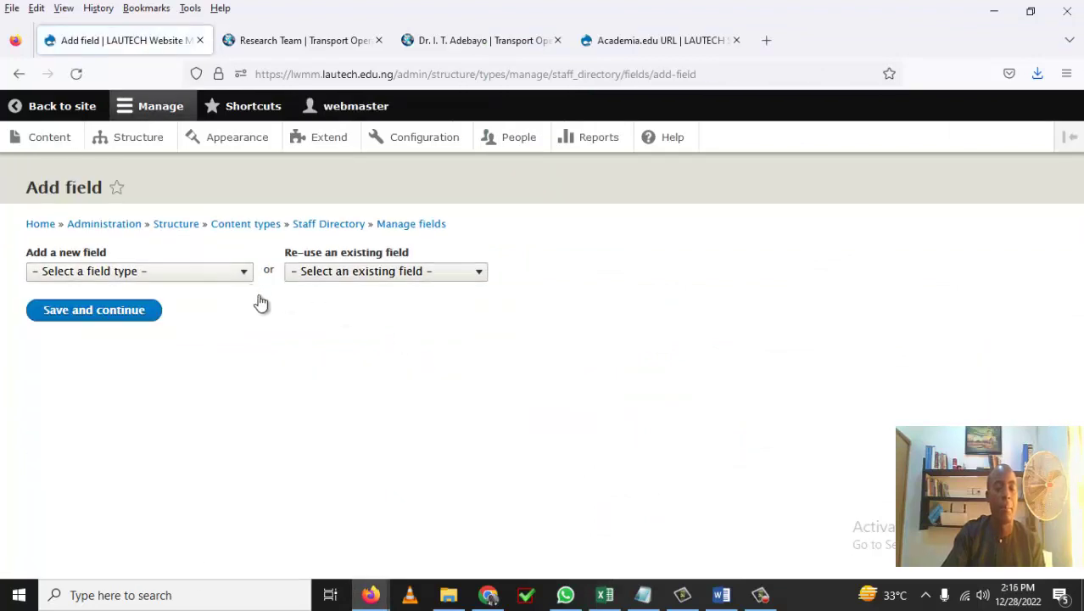
Check the planned field type for Personnel ID in the Excel field plan and return to the Drupal site
mouse_move(608, 596)
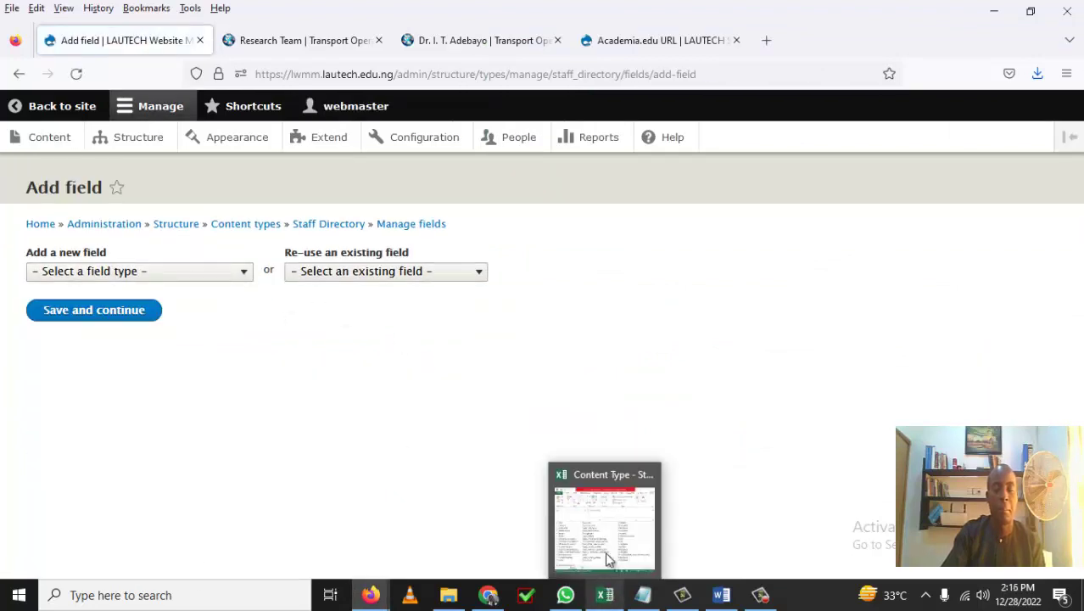
click(607, 538)
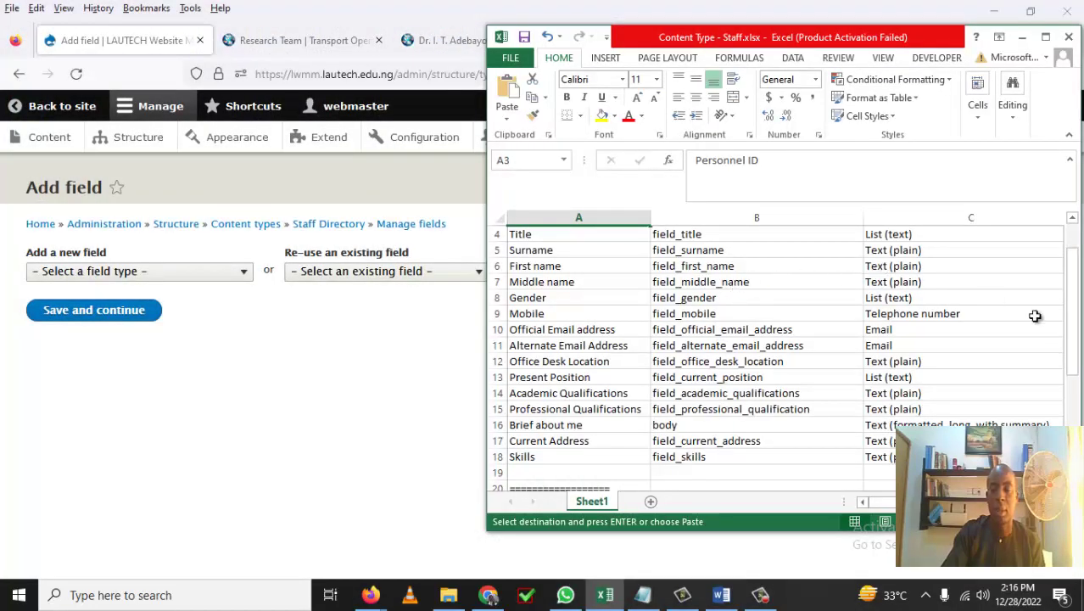
drag(1072, 337, 1081, 314)
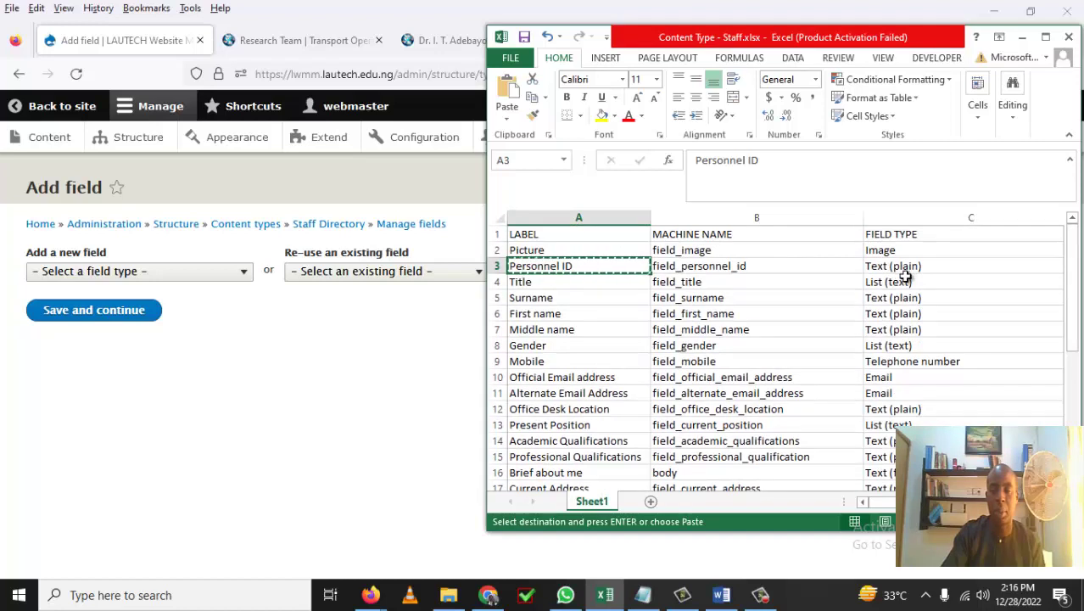
click(1024, 37)
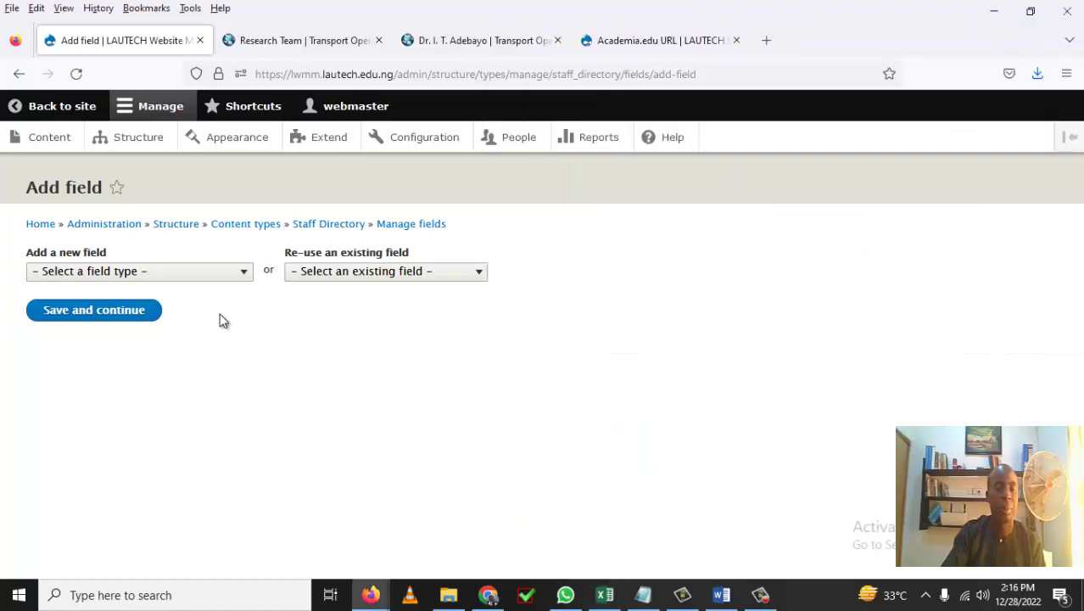
Choose Text (plain) as the new field's type and paste Personnel ID as its label
click(242, 271)
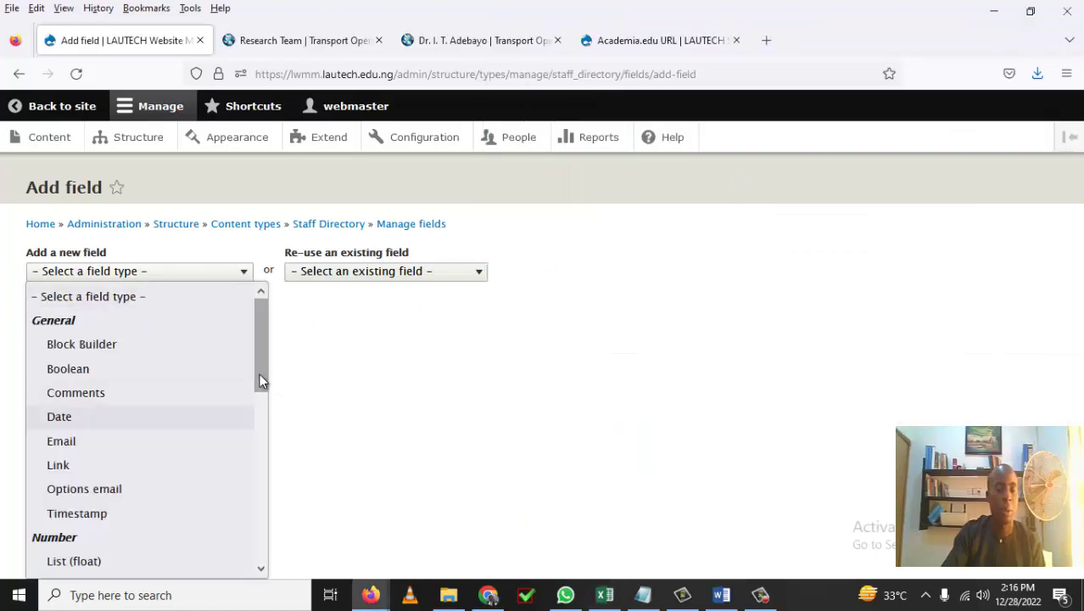
scroll(260, 398, down, 1)
drag(262, 429, 264, 559)
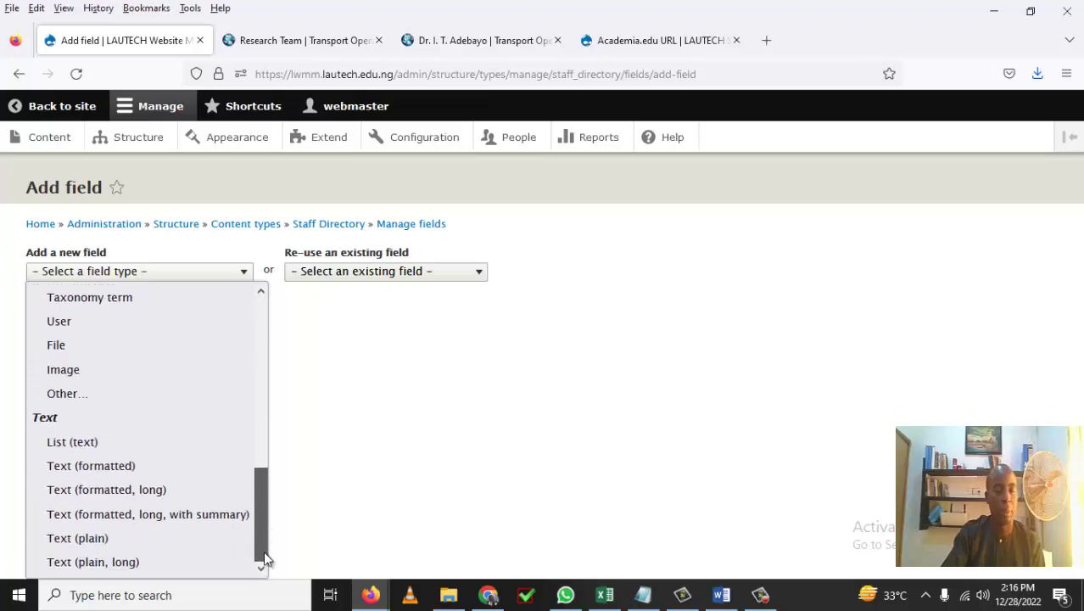
click(72, 550)
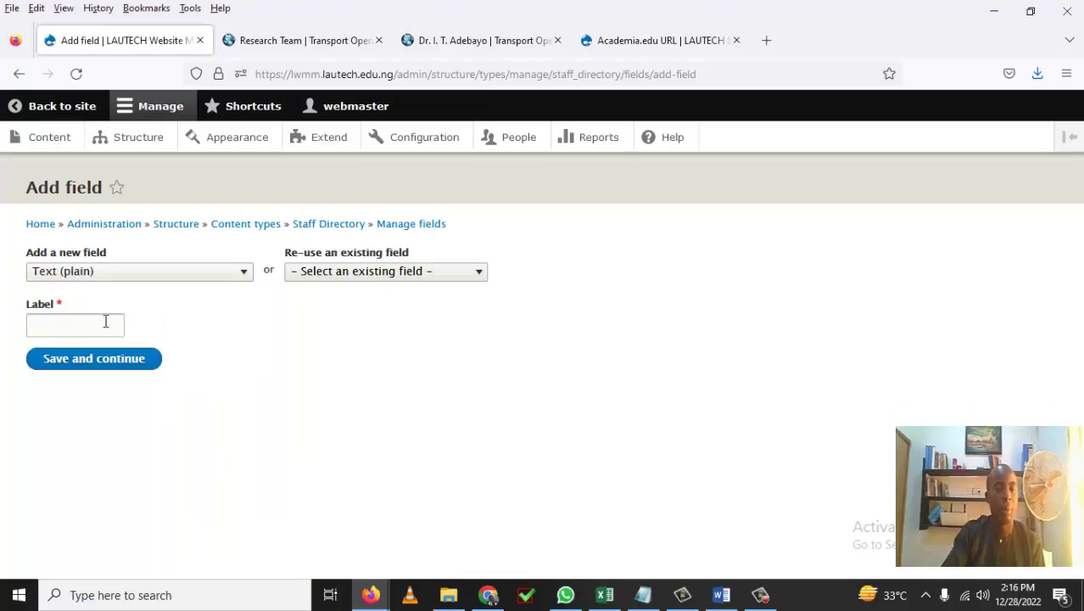
right_click(100, 328)
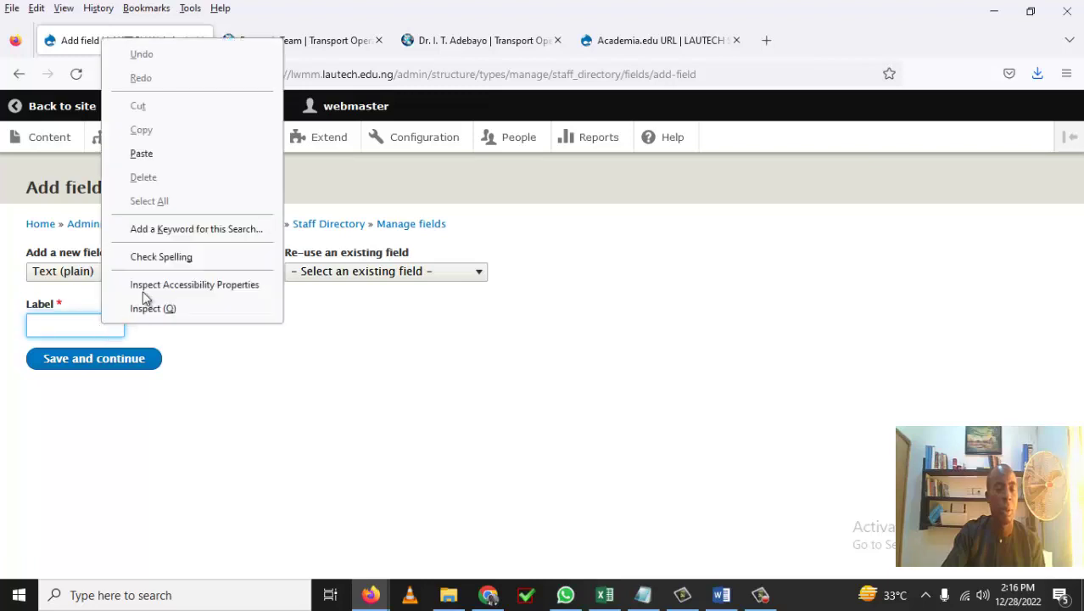
click(196, 155)
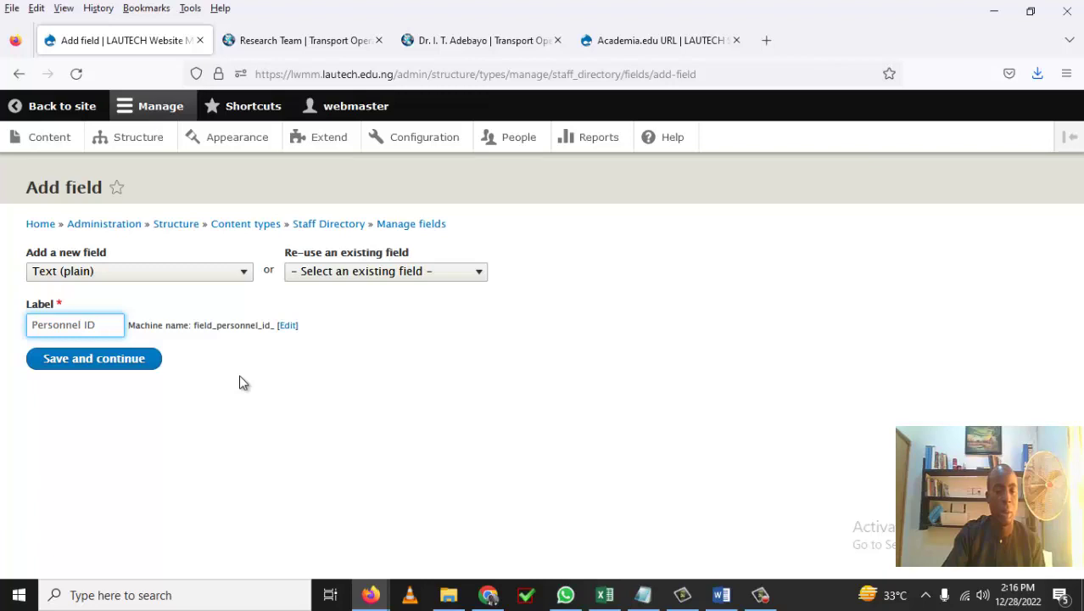
Set the machine name to field_personnel_id_lwmm and continue to the Personnel ID field settings
click(288, 328)
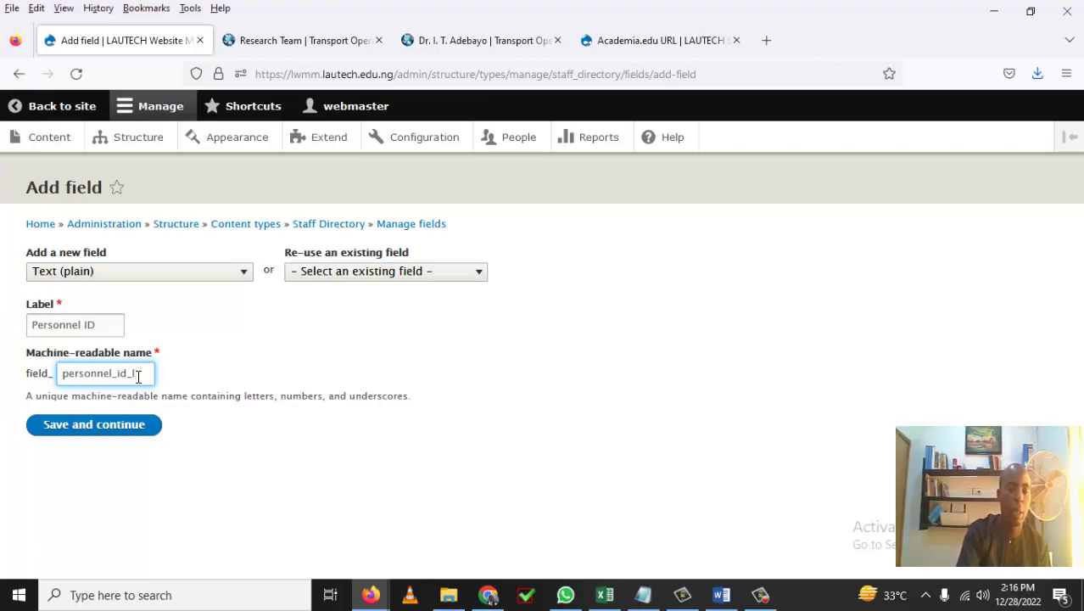
text(wmm)
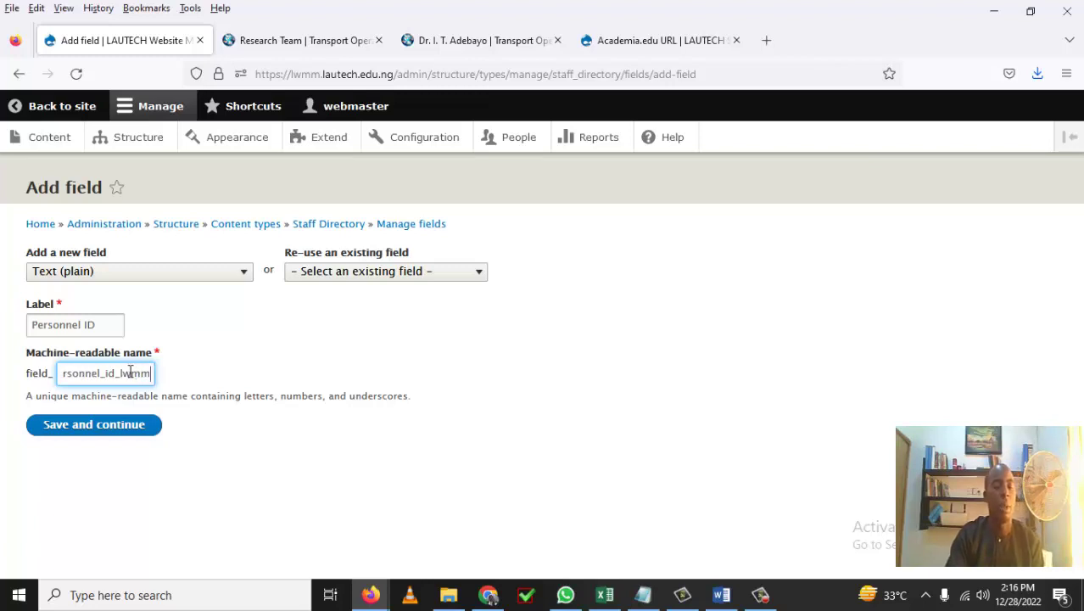
click(132, 428)
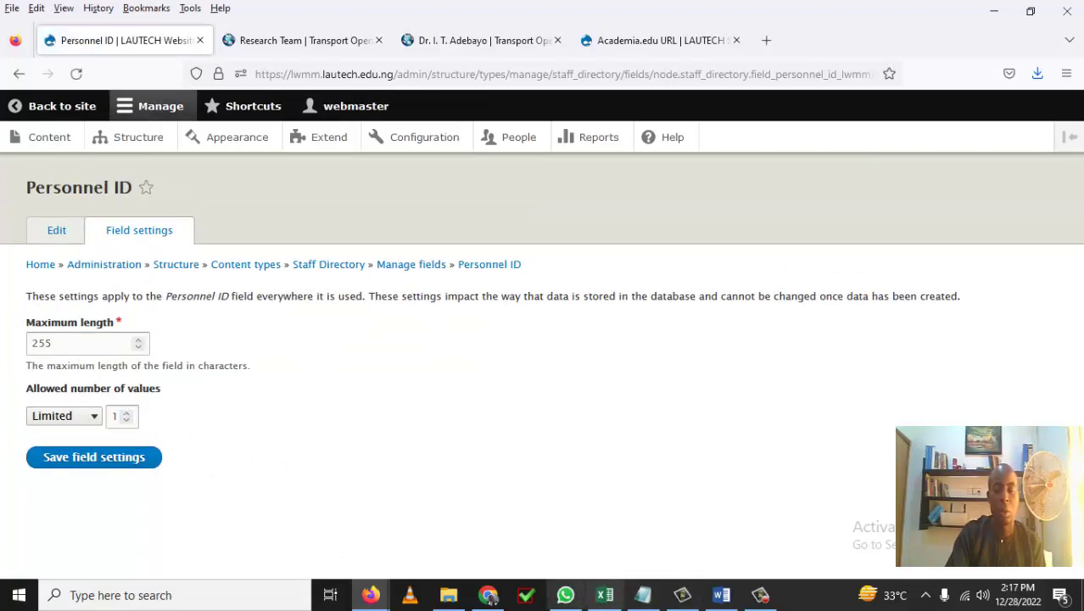
Consult the Excel plan and save the Personnel ID field settings with maximum length 255 and Limited, 1 allowed value
click(605, 595)
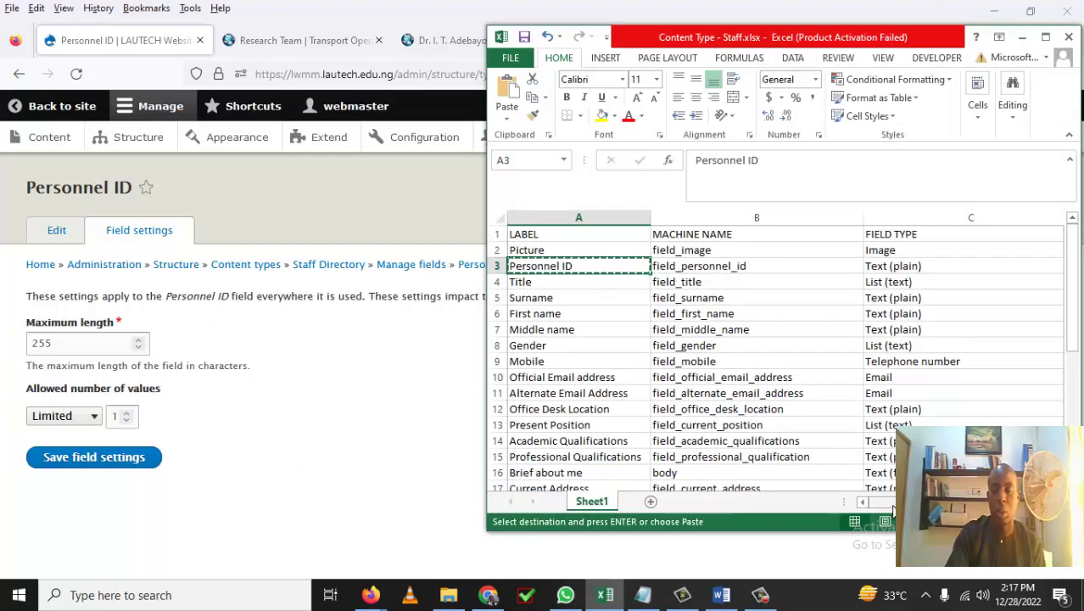
mouse_move(892, 507)
mouse_down()
mouse_move(902, 506)
mouse_move(887, 507)
mouse_up()
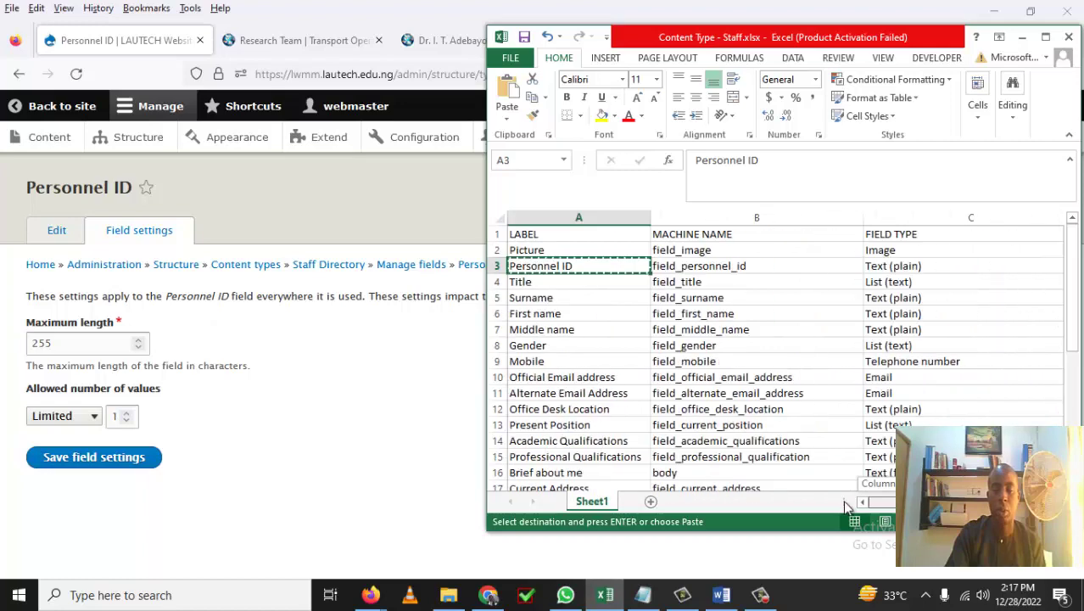
click(1022, 41)
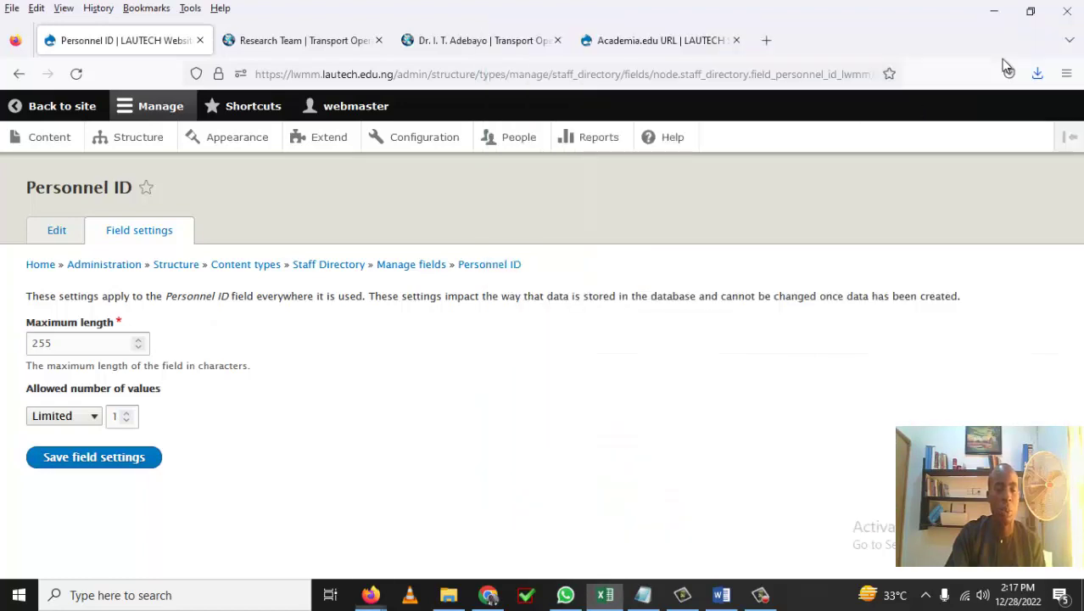
click(103, 463)
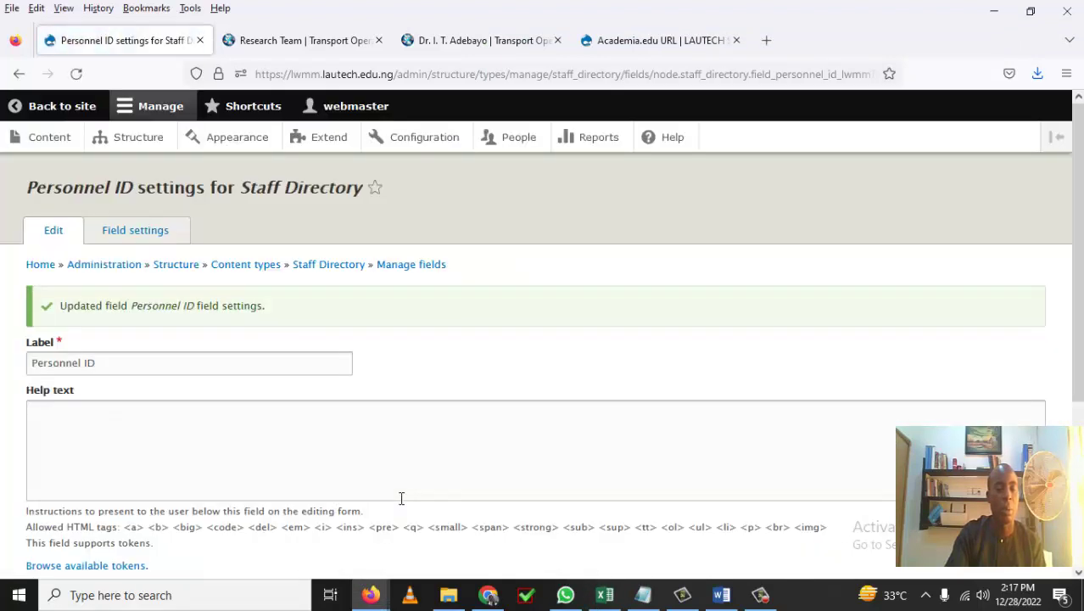
Make Personnel ID a required field and save its settings for Staff Directory
scroll(401, 498, down, 1)
scroll(402, 498, down, 1)
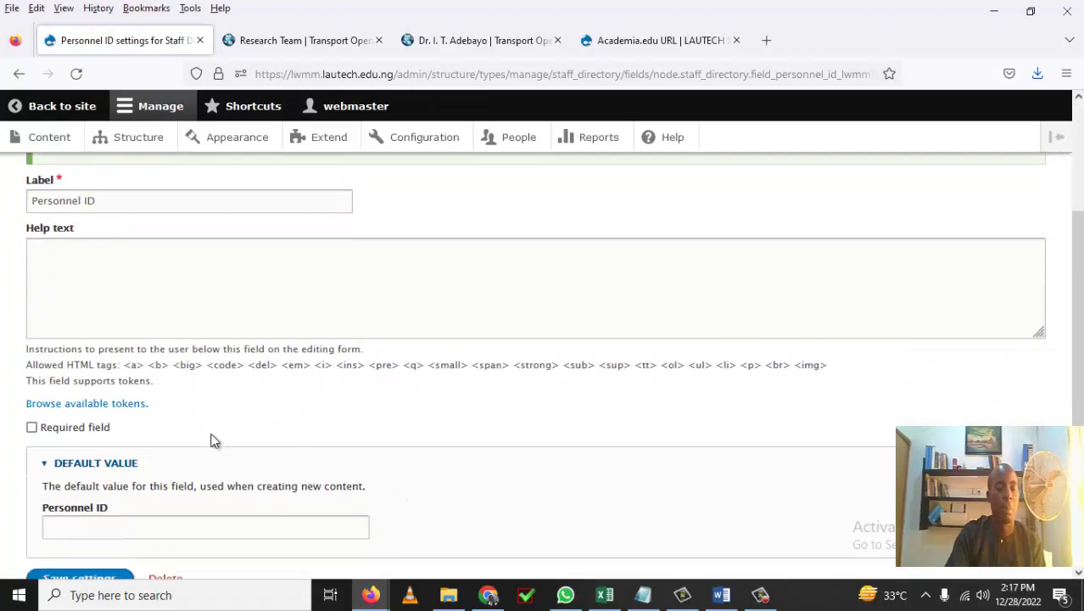
scroll(203, 434, down, 1)
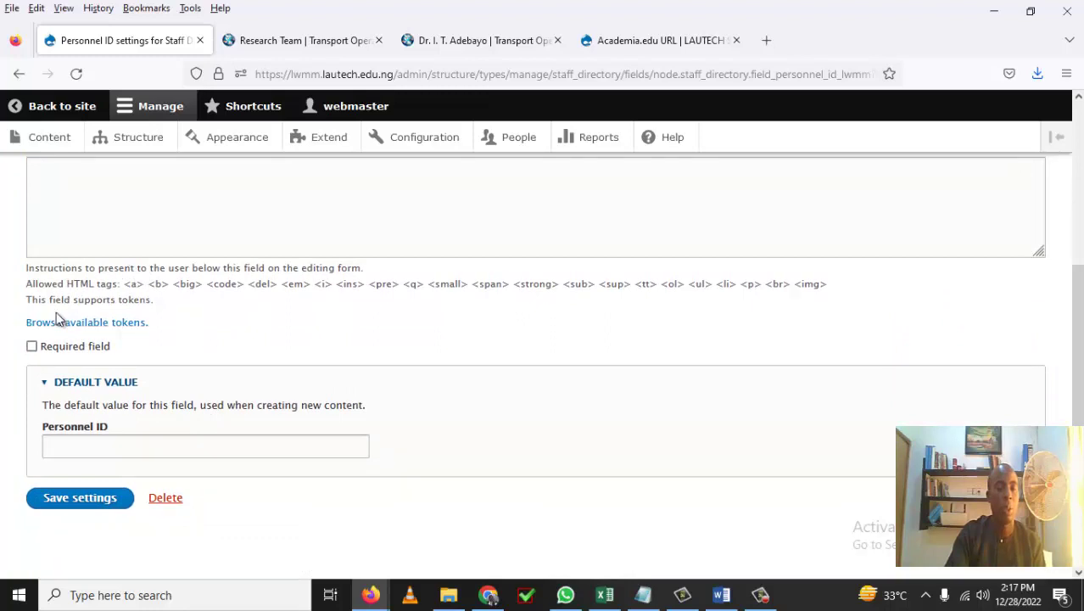
scroll(164, 363, up, 3)
scroll(169, 373, down, 3)
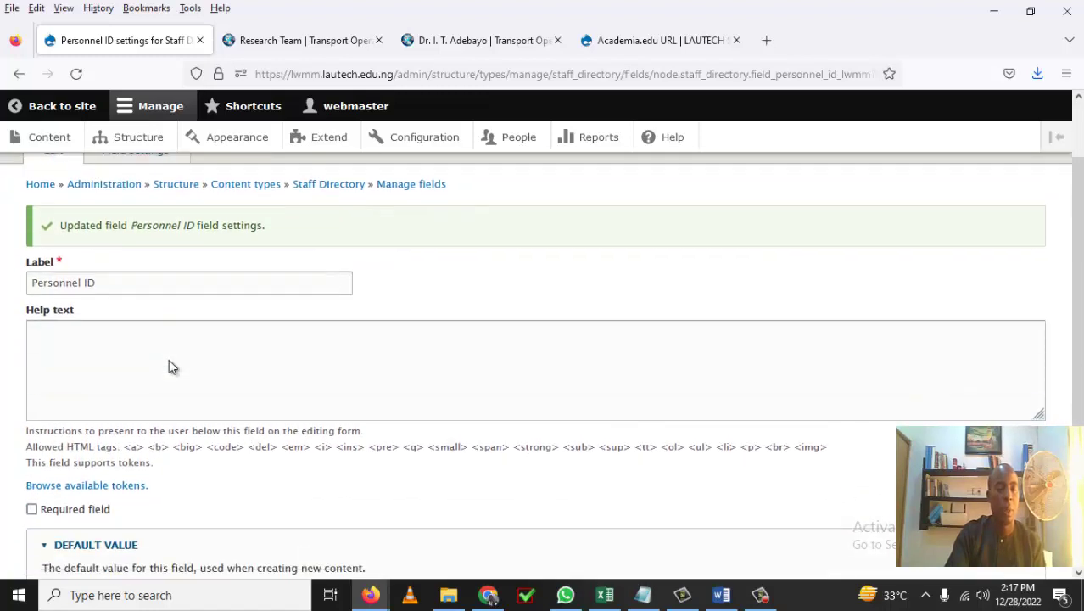
scroll(169, 380, down, 1)
click(31, 342)
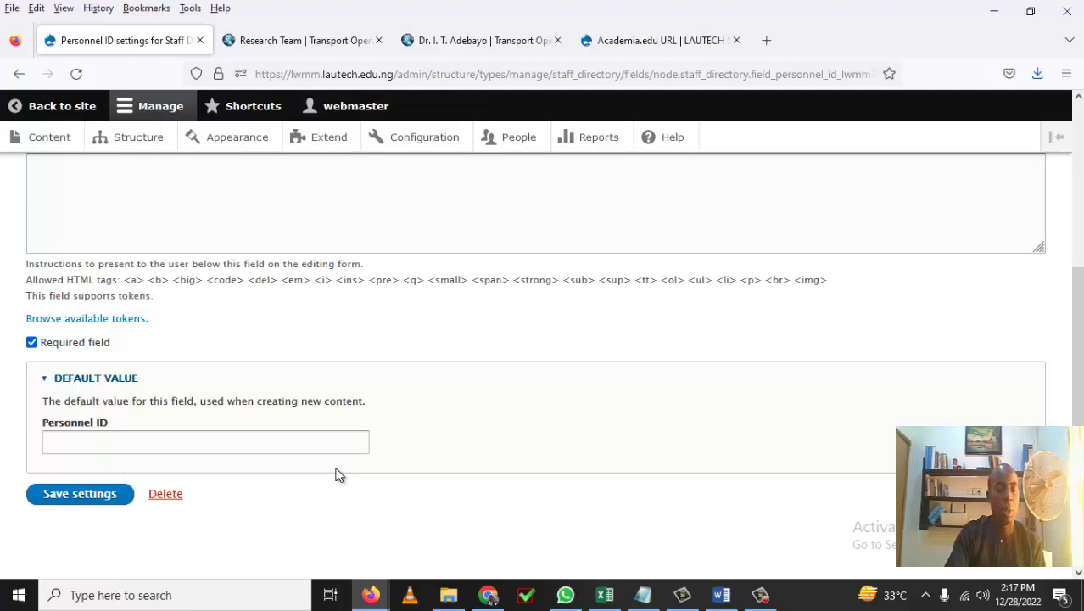
click(107, 495)
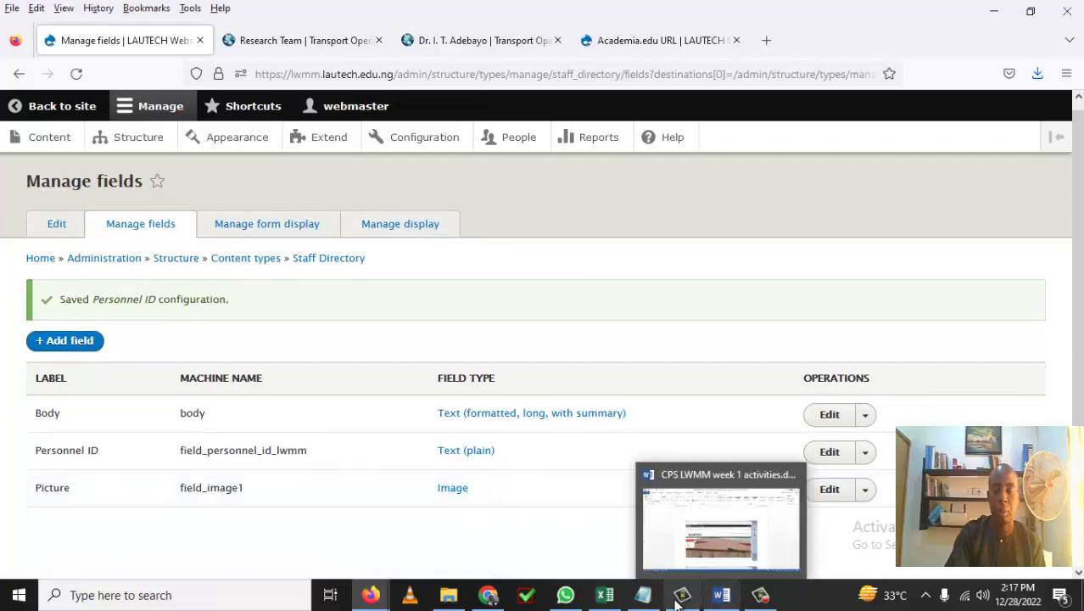
Copy the label Title from the Excel field plan and start adding another field to Staff Directory
click(605, 601)
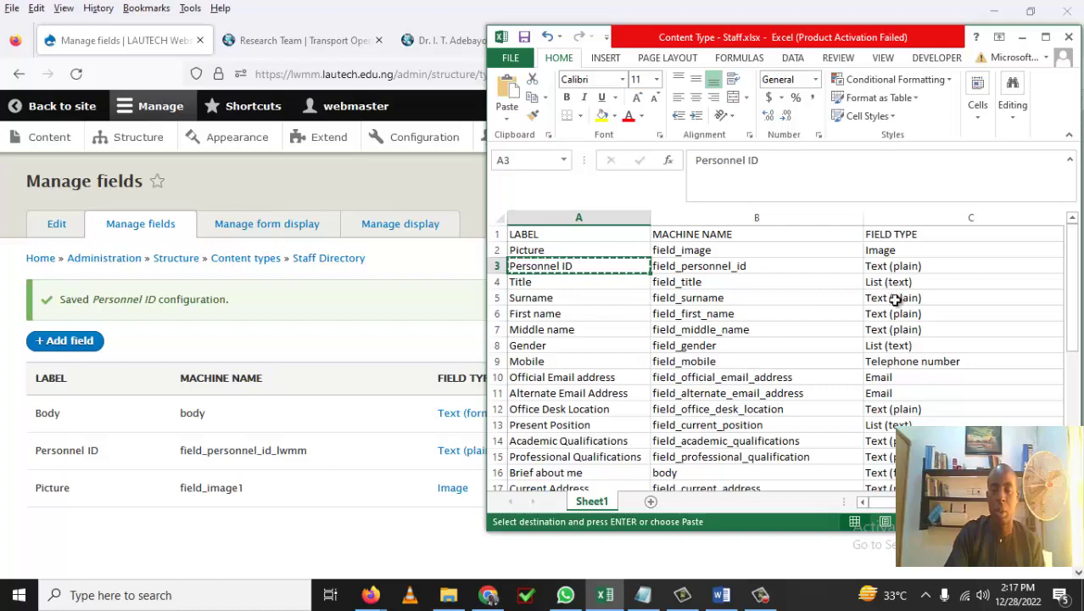
scroll(889, 508, right, 3)
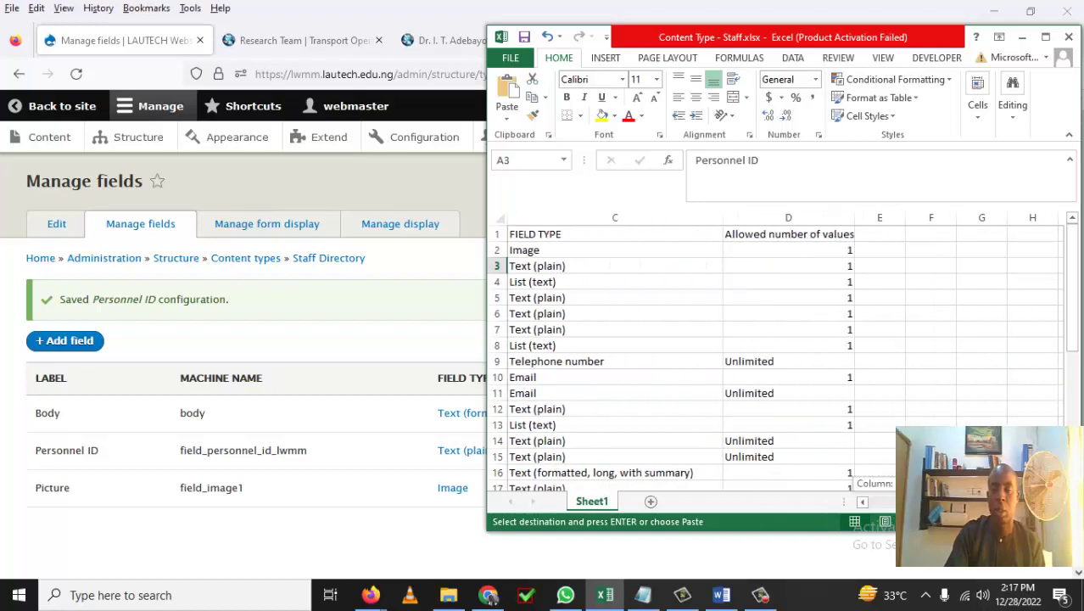
scroll(889, 507, left, 3)
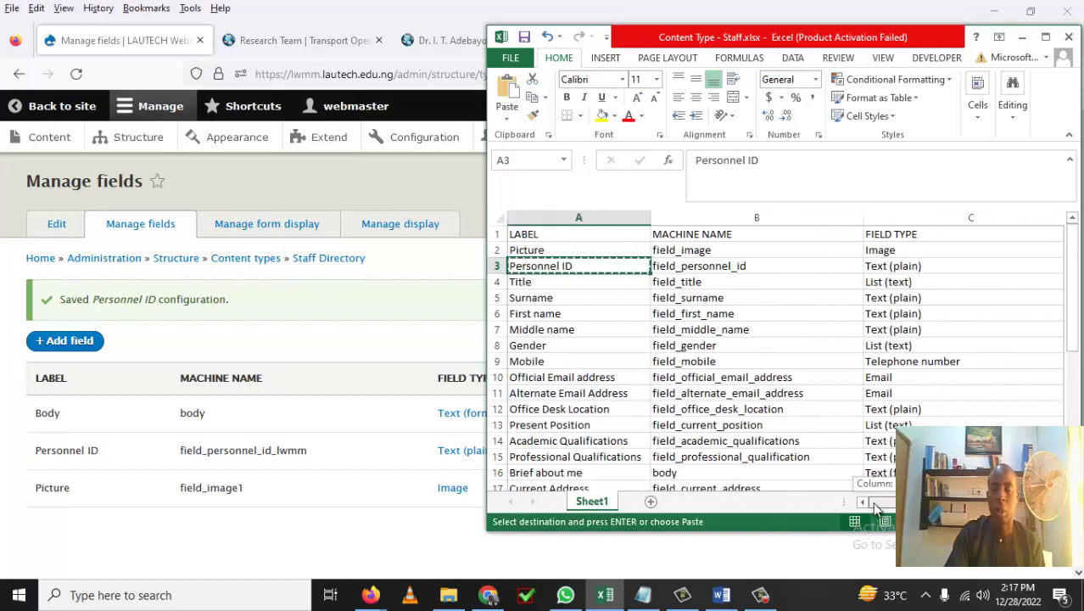
click(579, 283)
right_click(579, 283)
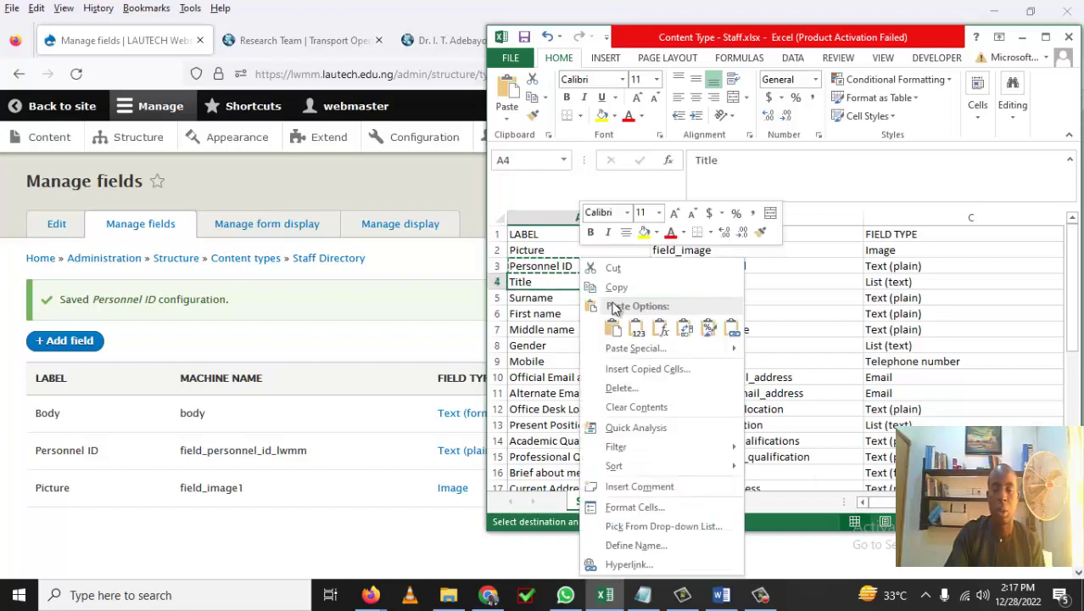
click(604, 286)
click(71, 343)
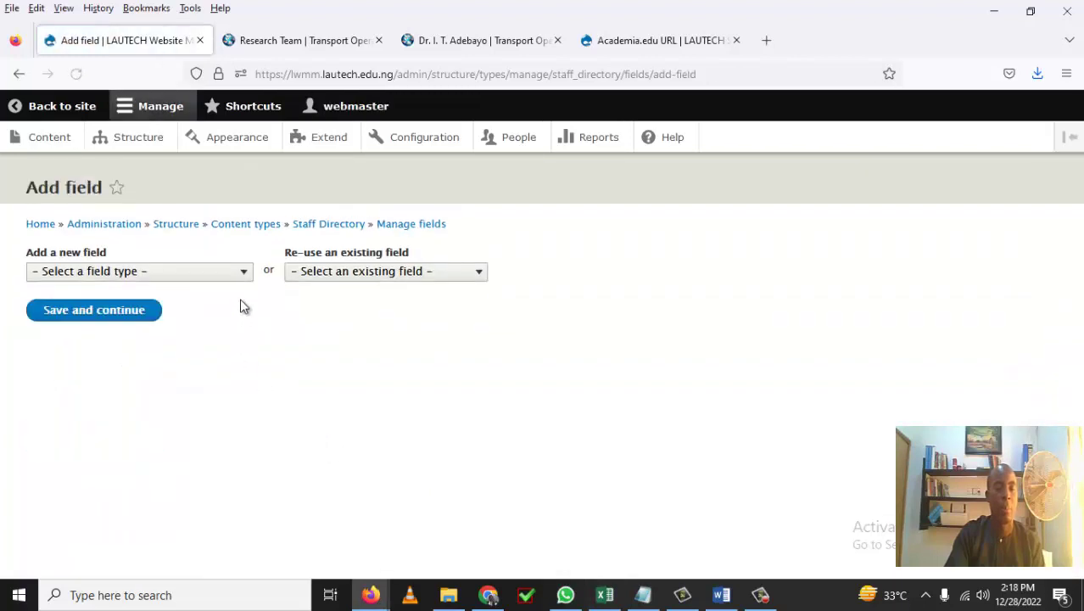
Choose List (text) as the new field's type and paste Title as its label
click(246, 277)
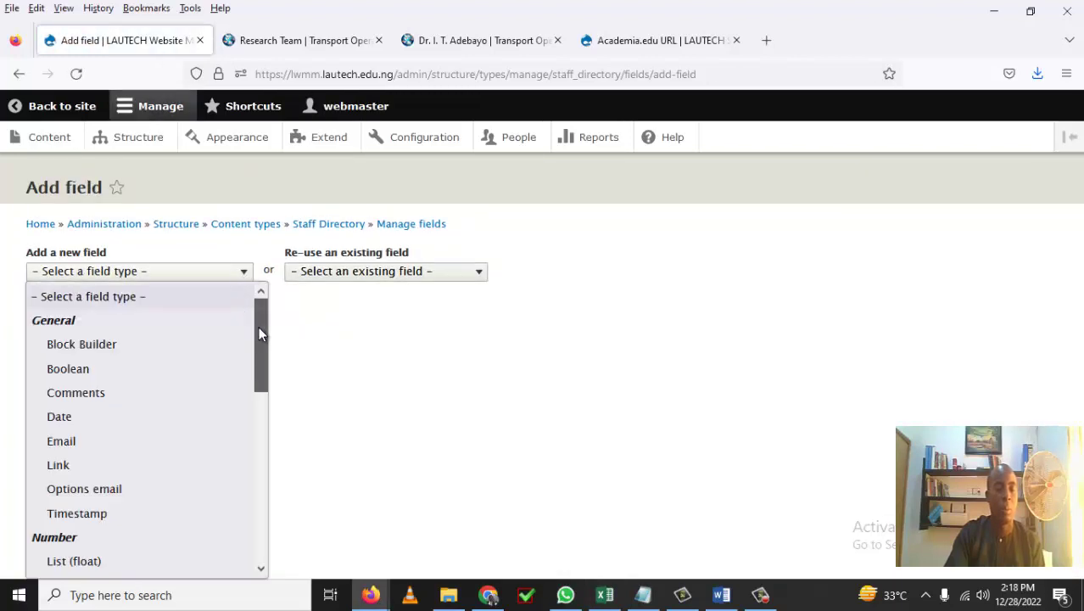
drag(259, 326, 262, 502)
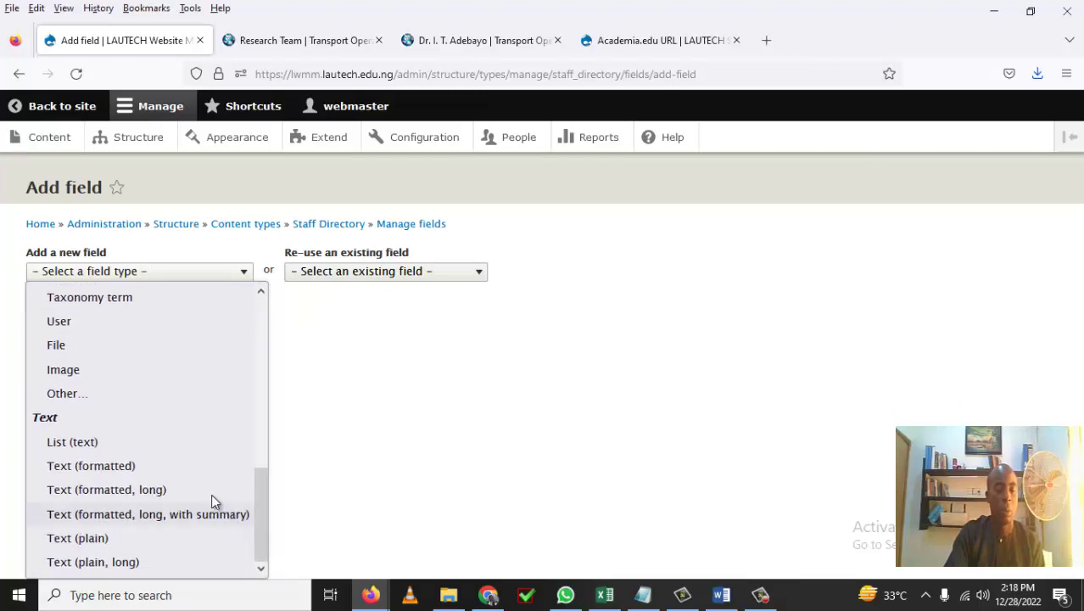
click(100, 444)
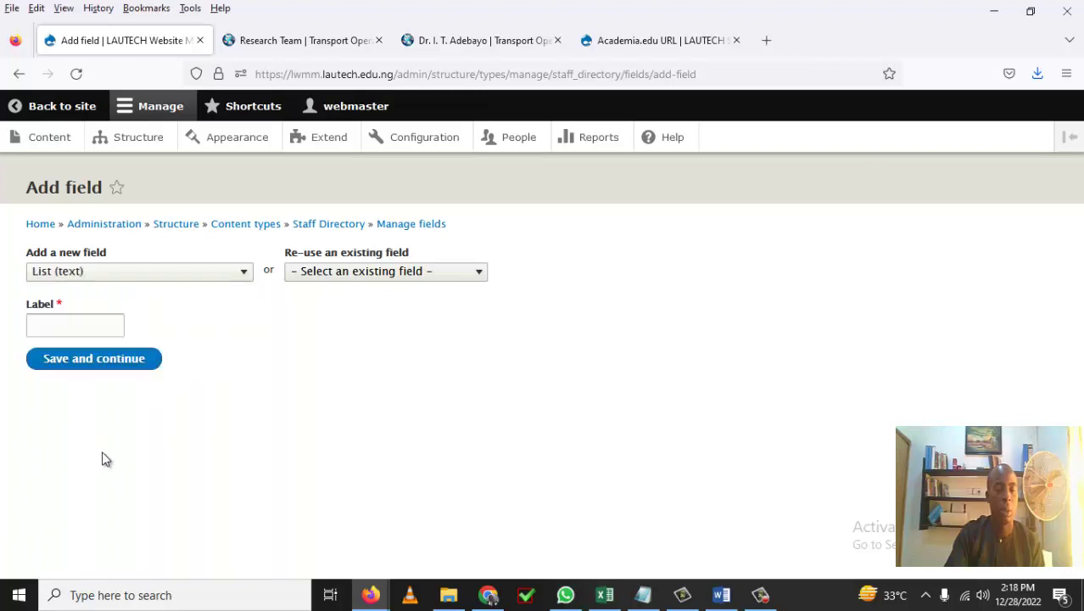
click(111, 326)
right_click(111, 328)
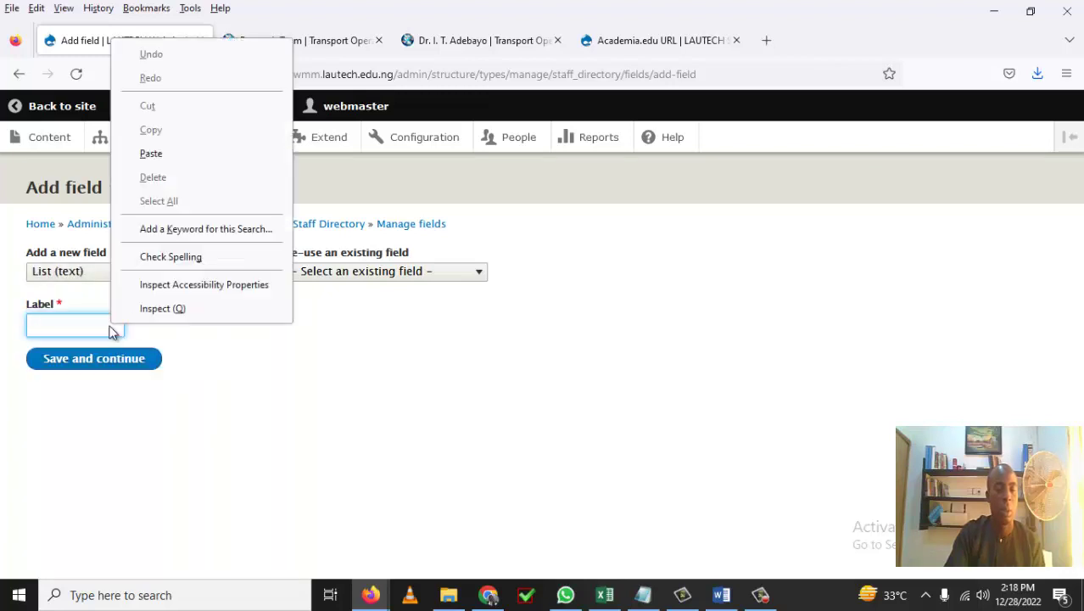
click(168, 154)
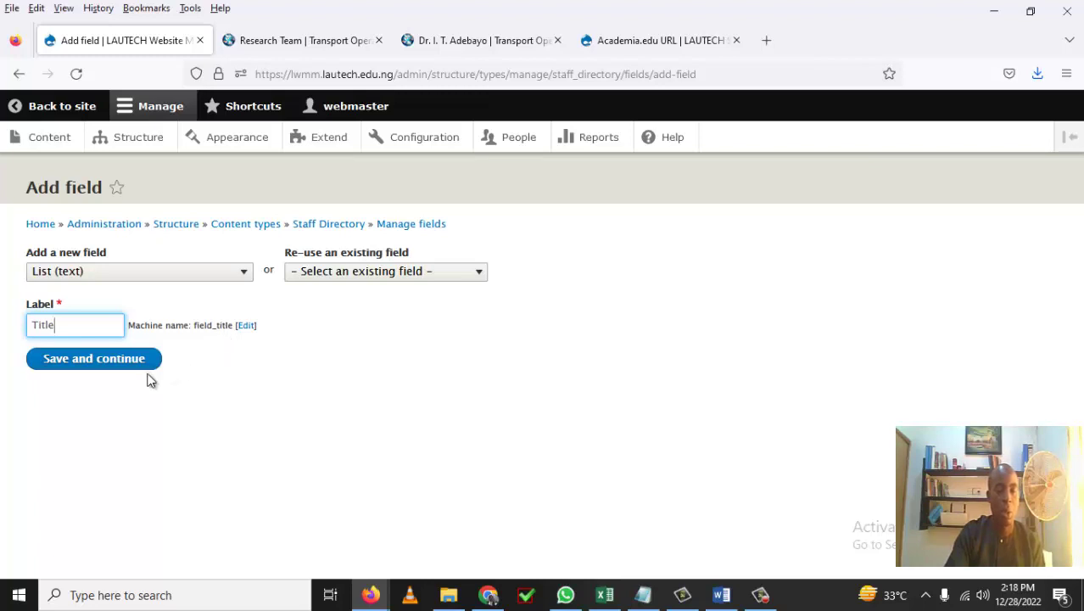
Compare the Title entry with the Excel plan and continue to its field settings with the machine name field_title
click(606, 595)
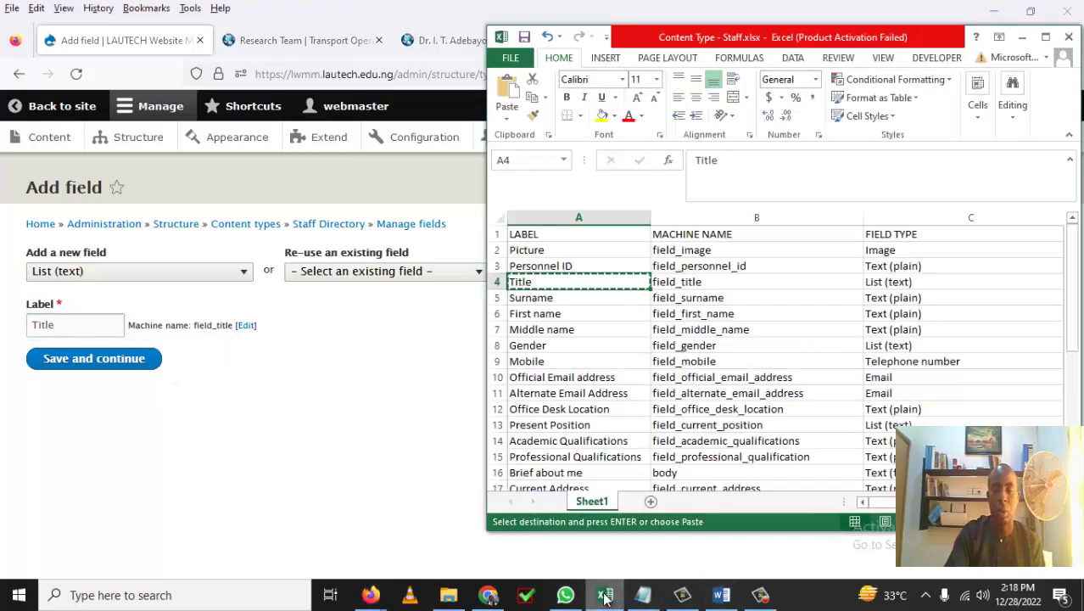
click(1023, 38)
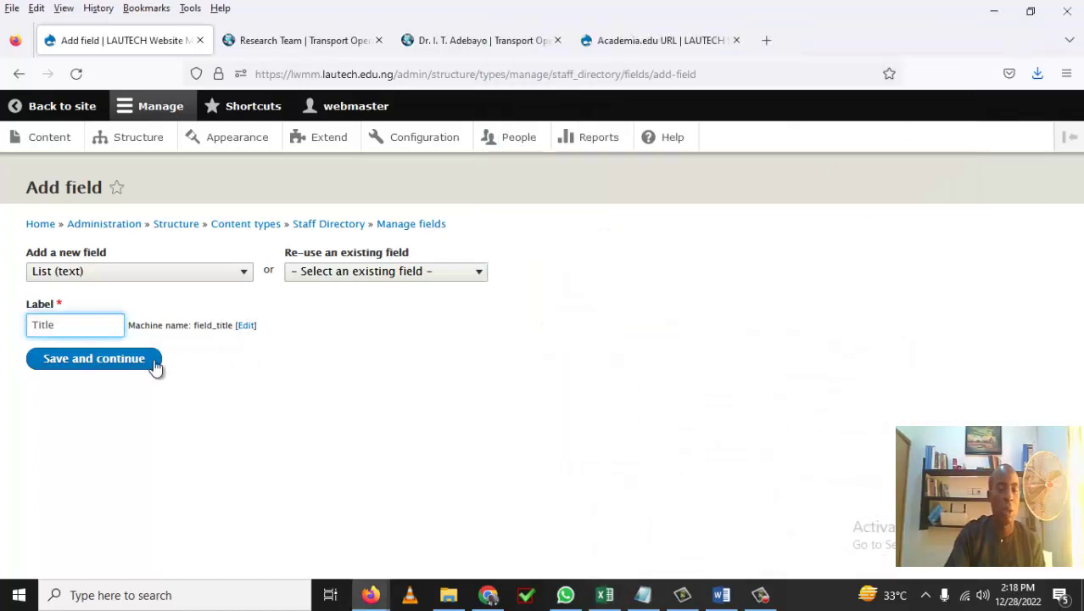
click(108, 365)
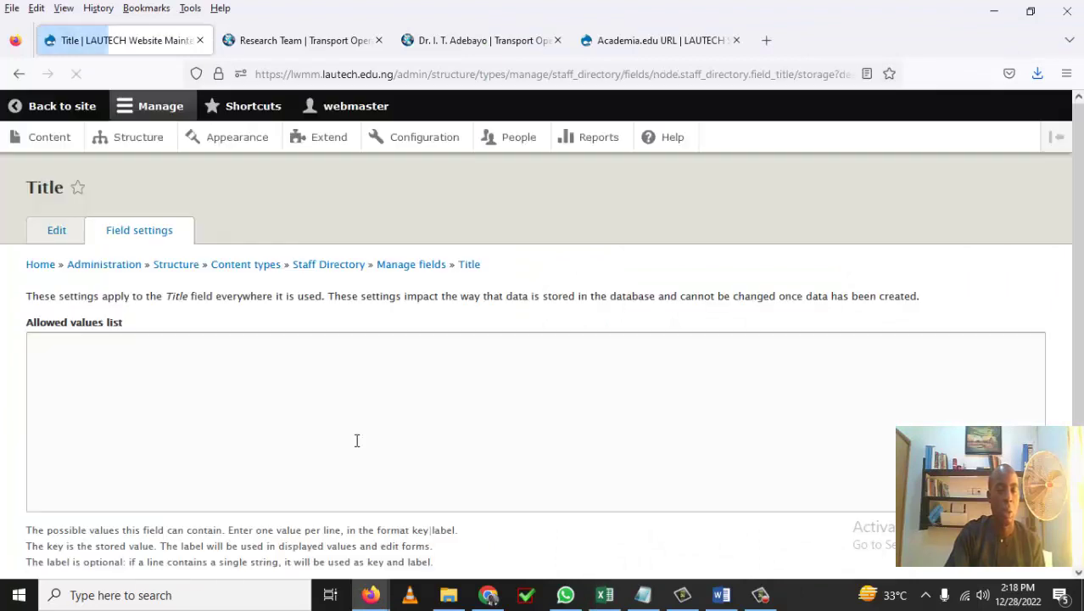
scroll(357, 440, down, 2)
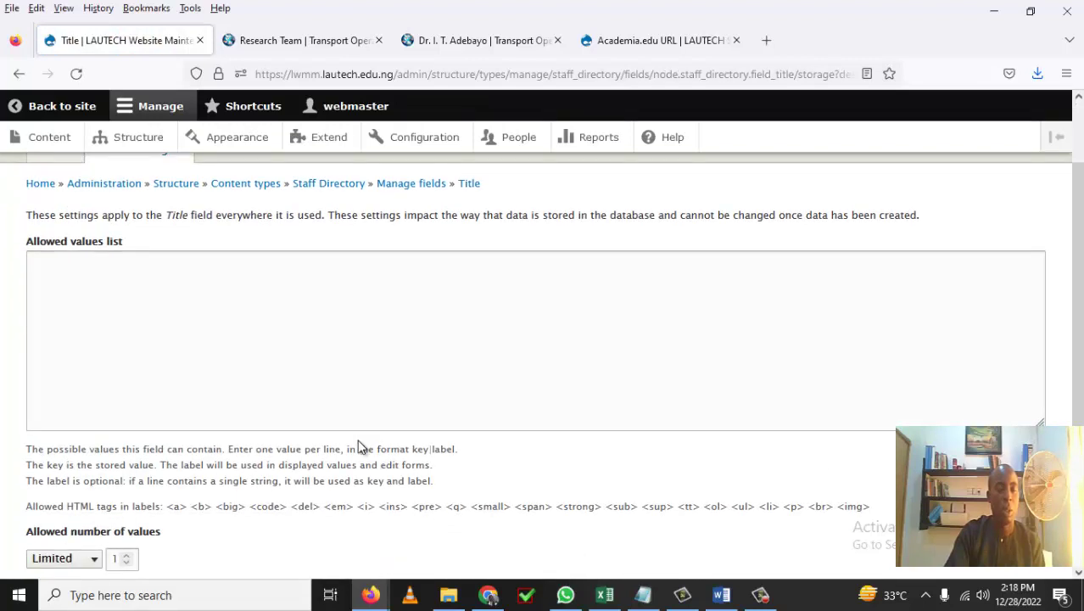
Enter Prof., Dr., Mr., Mrs. and Miss as the Title field's allowed values, one per line, and save the field settings
scroll(357, 446, down, 3)
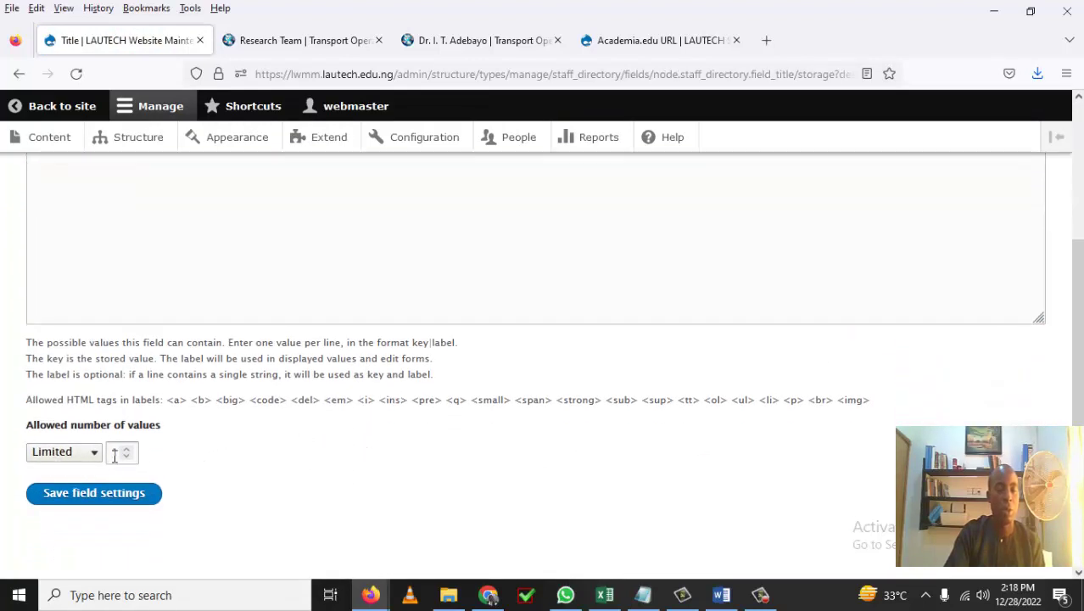
scroll(295, 488, up, 3)
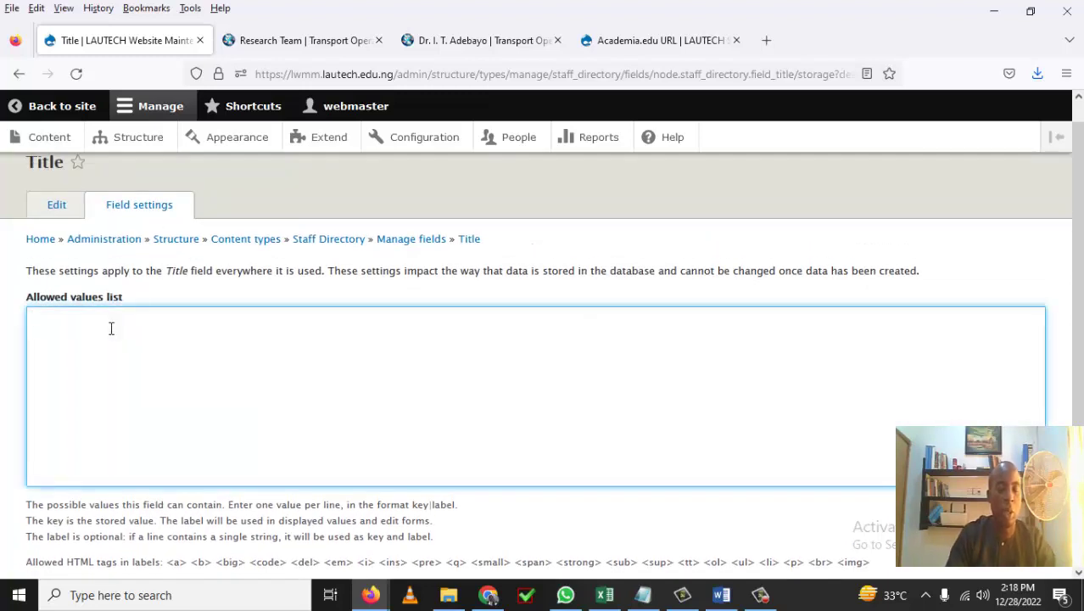
text(P)
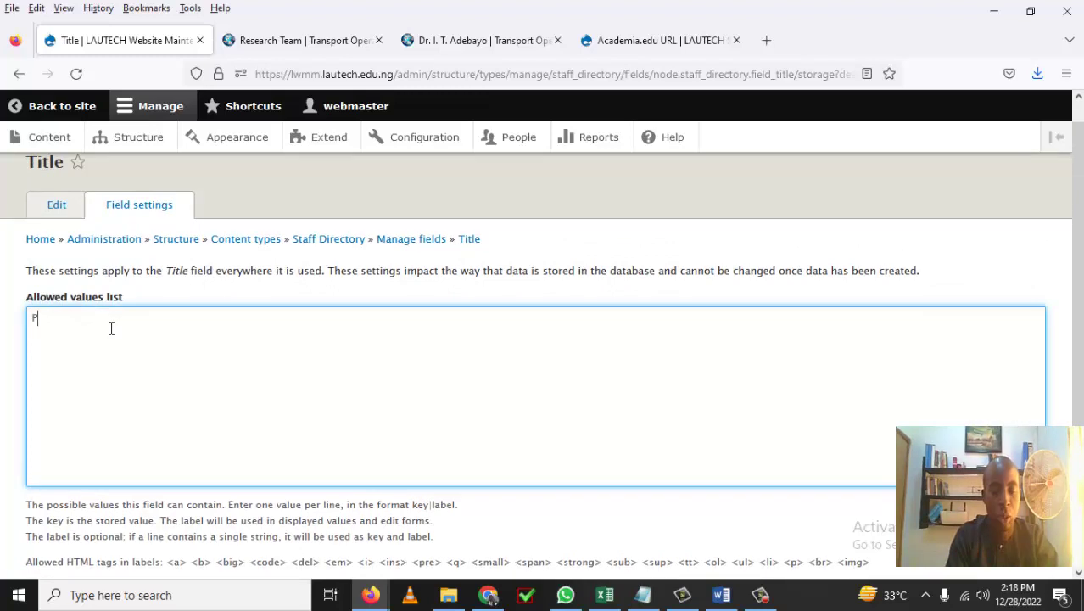
text(rof.)
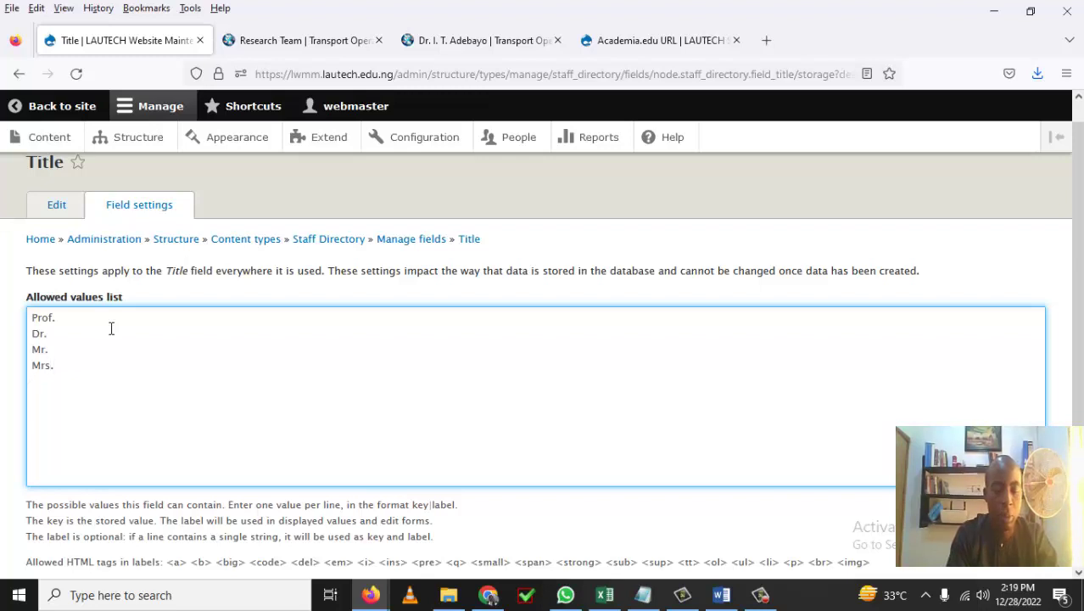
key(Return)
text(Miss)
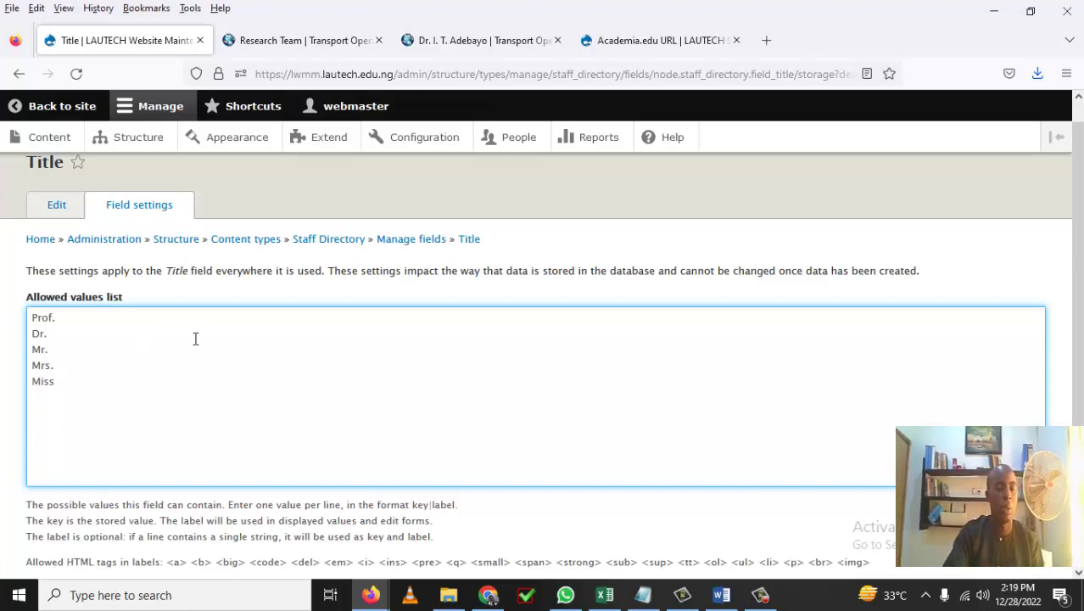
scroll(195, 338, down, 2)
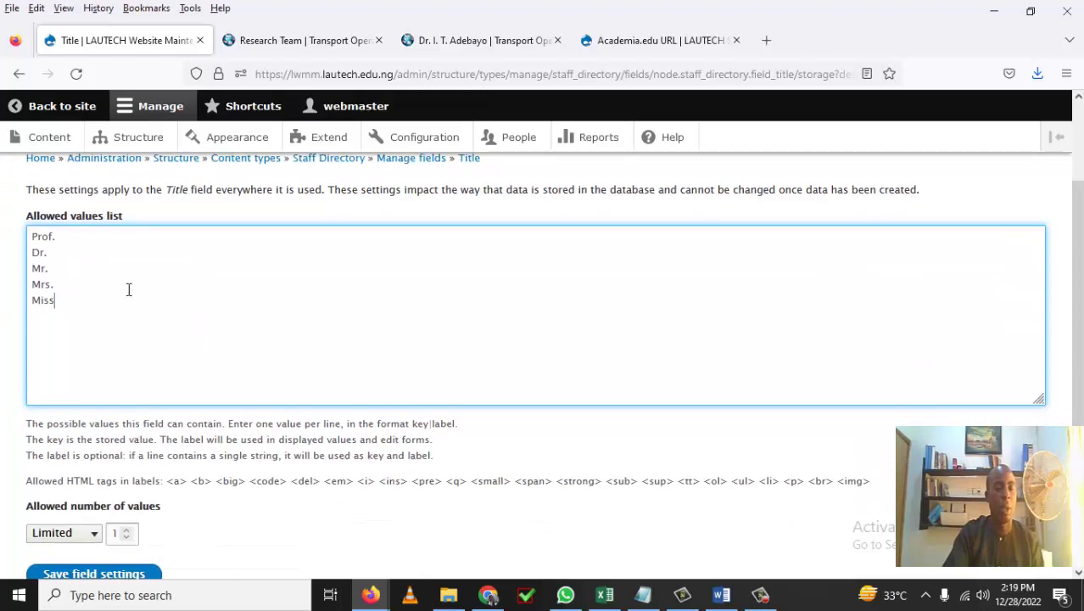
scroll(223, 366, down, 2)
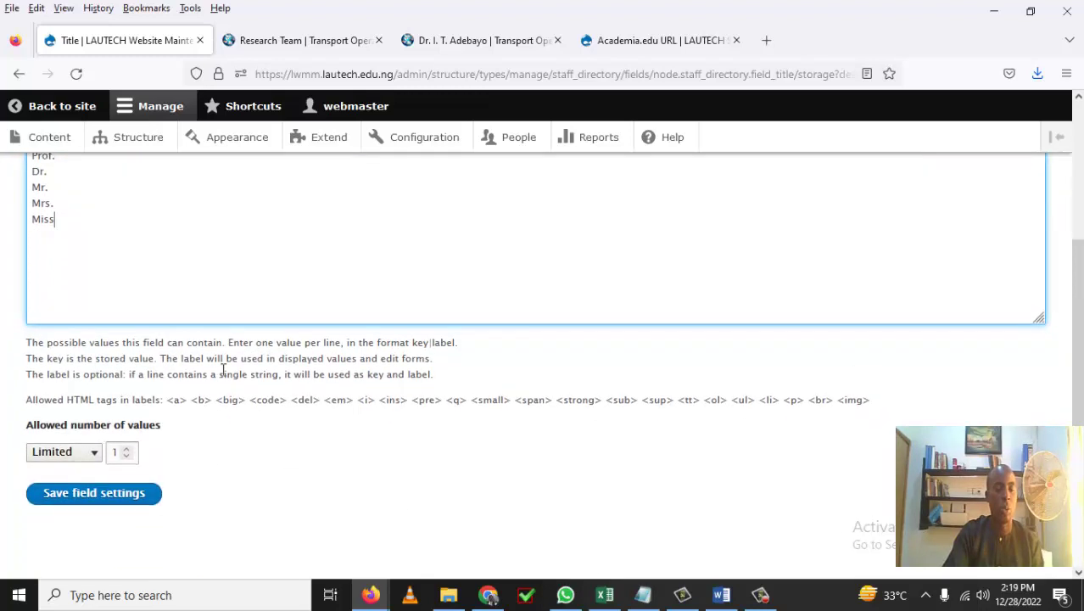
click(95, 497)
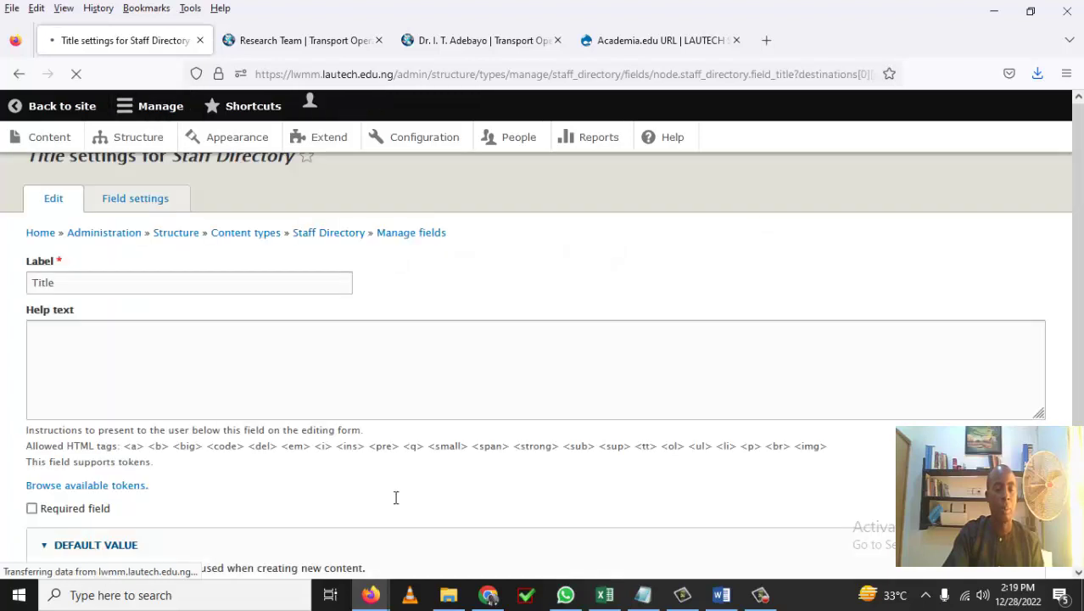
Make Title a required field with Dr. as its default value and save its settings for Staff Directory
scroll(395, 495, down, 4)
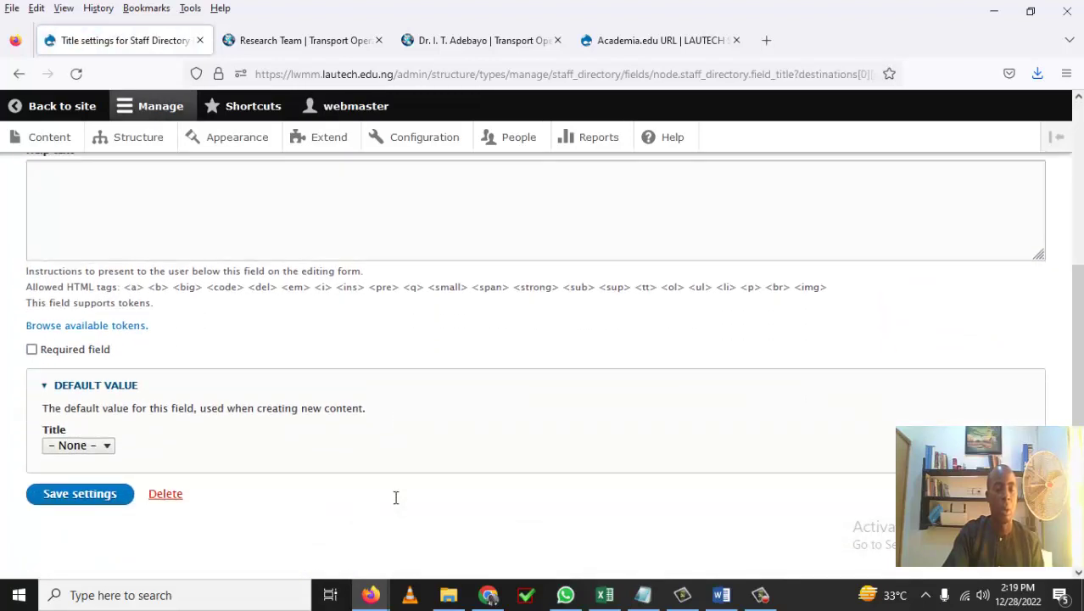
scroll(396, 498, up, 3)
scroll(395, 498, down, 3)
click(31, 350)
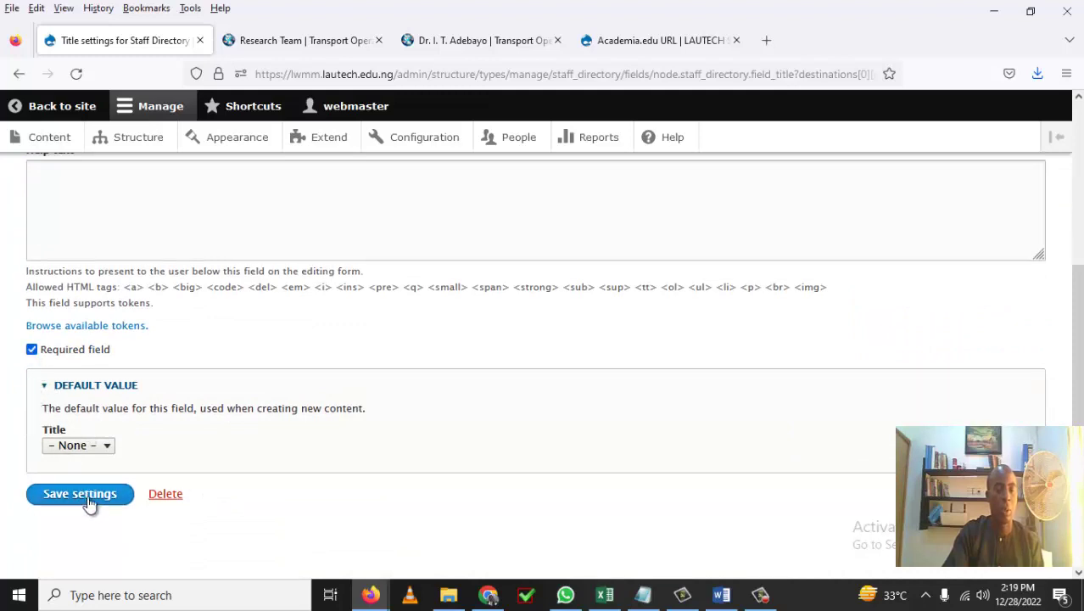
click(108, 452)
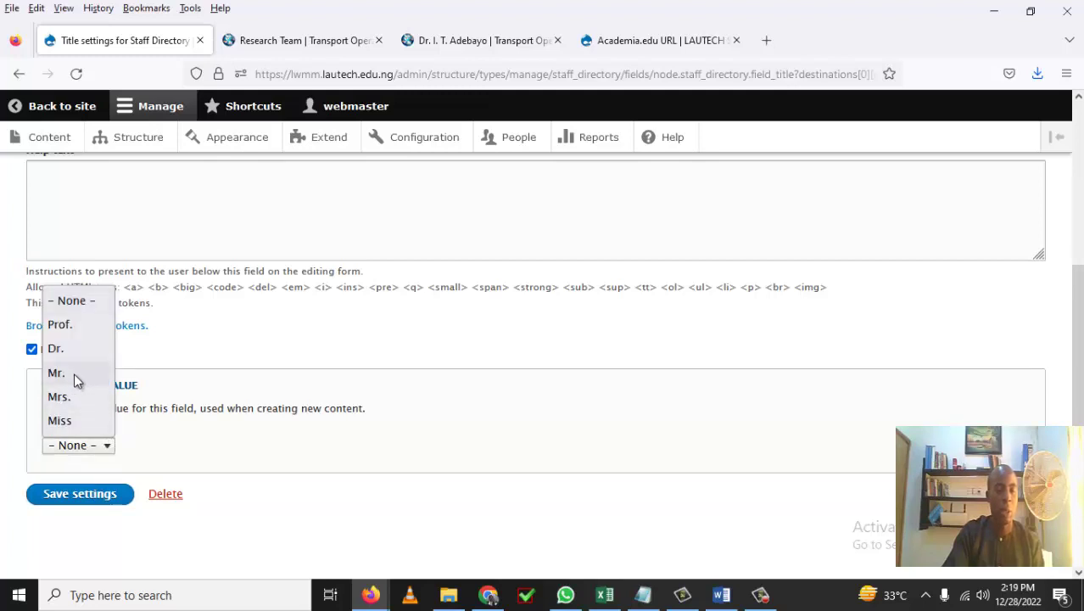
click(68, 351)
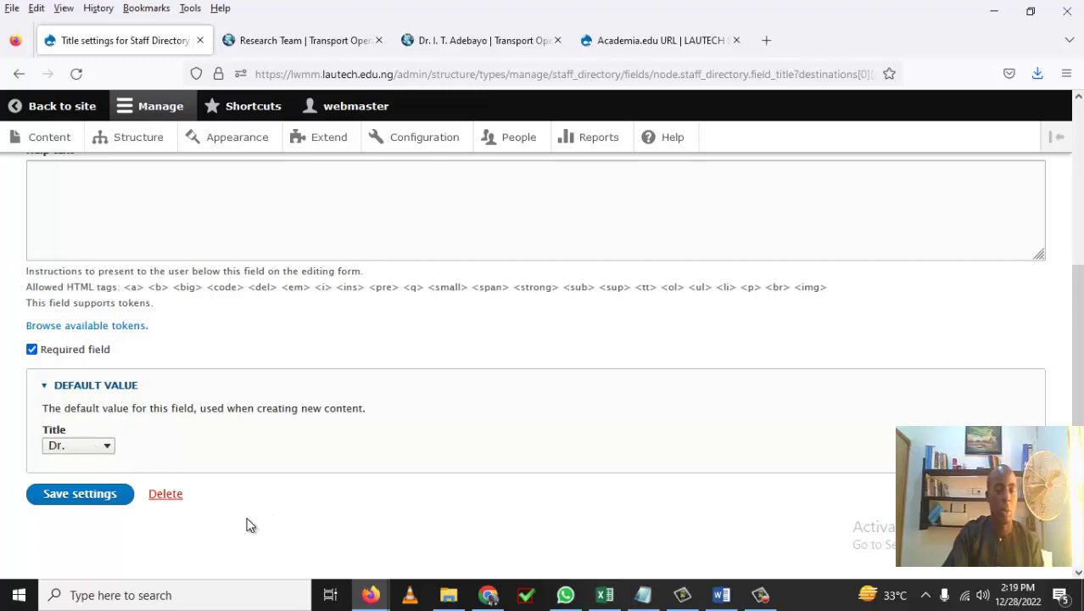
click(100, 499)
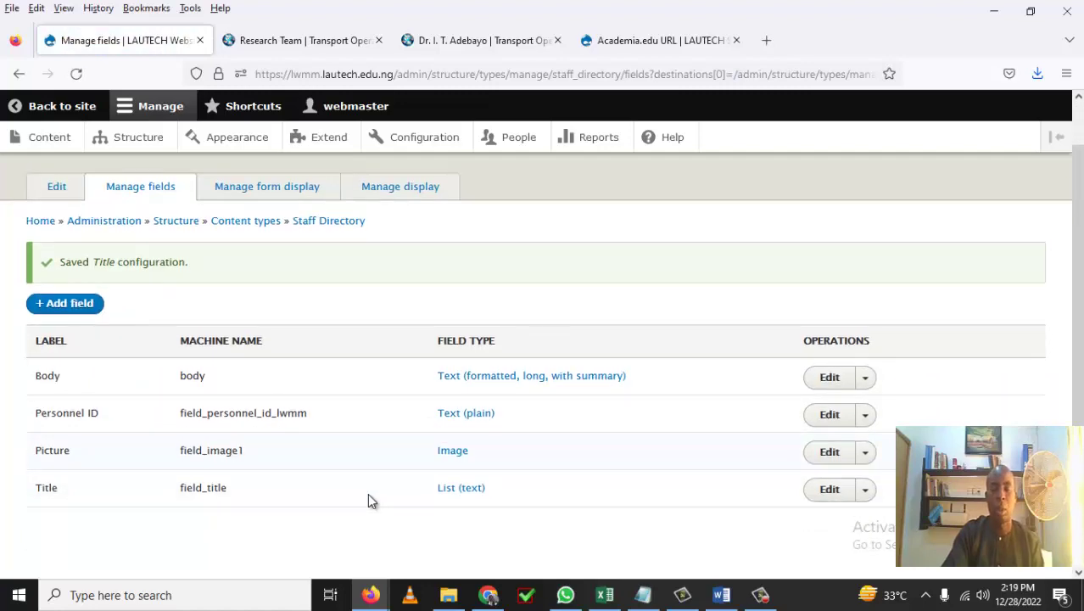
Copy the label Surname from the Excel field plan and start adding another field to Staff Directory
click(605, 597)
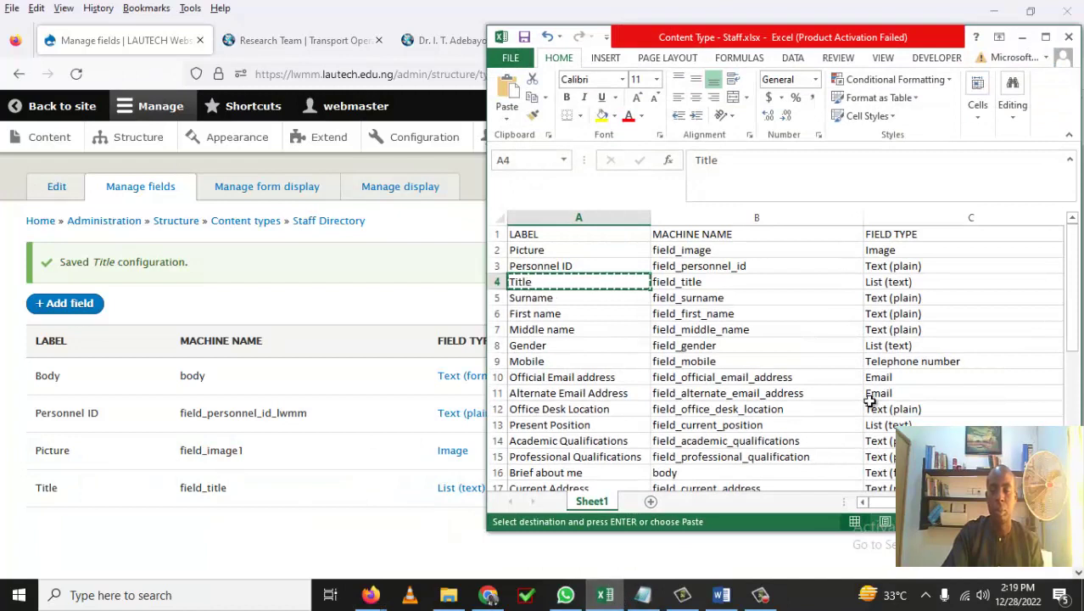
click(563, 301)
right_click(564, 299)
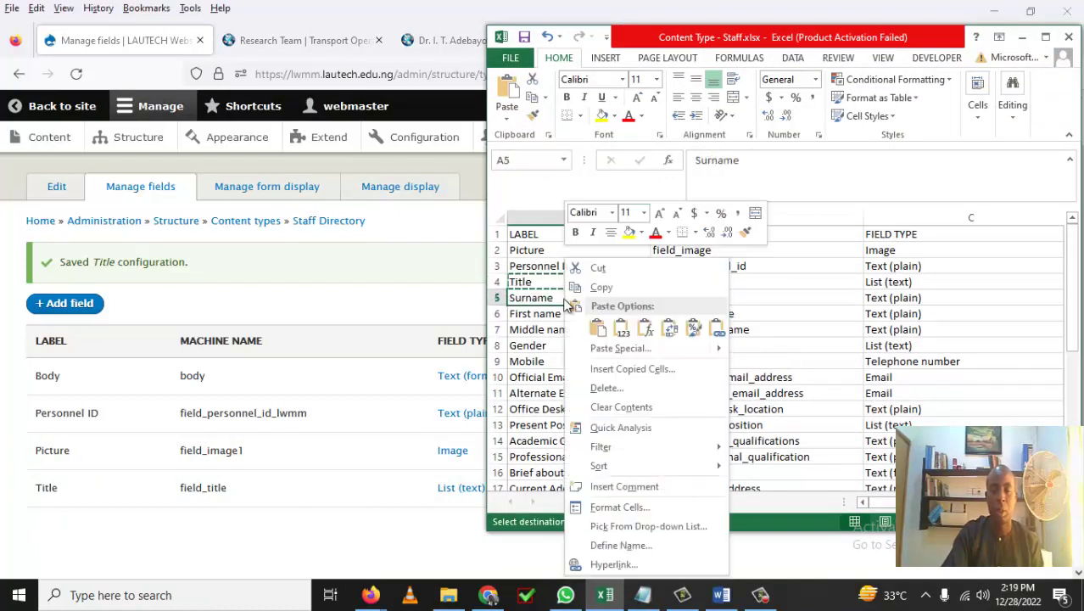
click(616, 287)
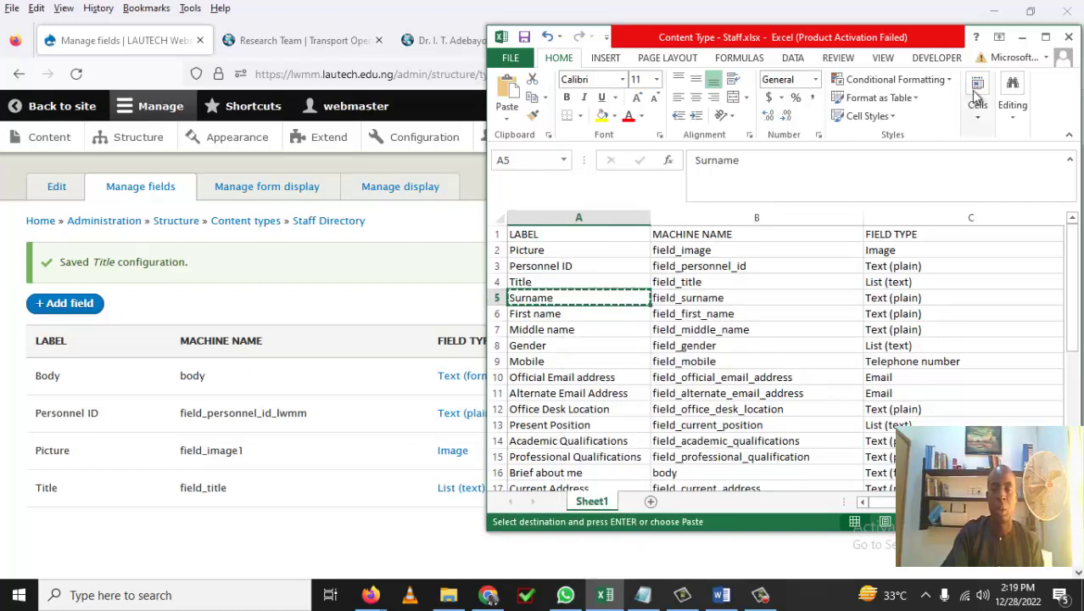
click(1024, 39)
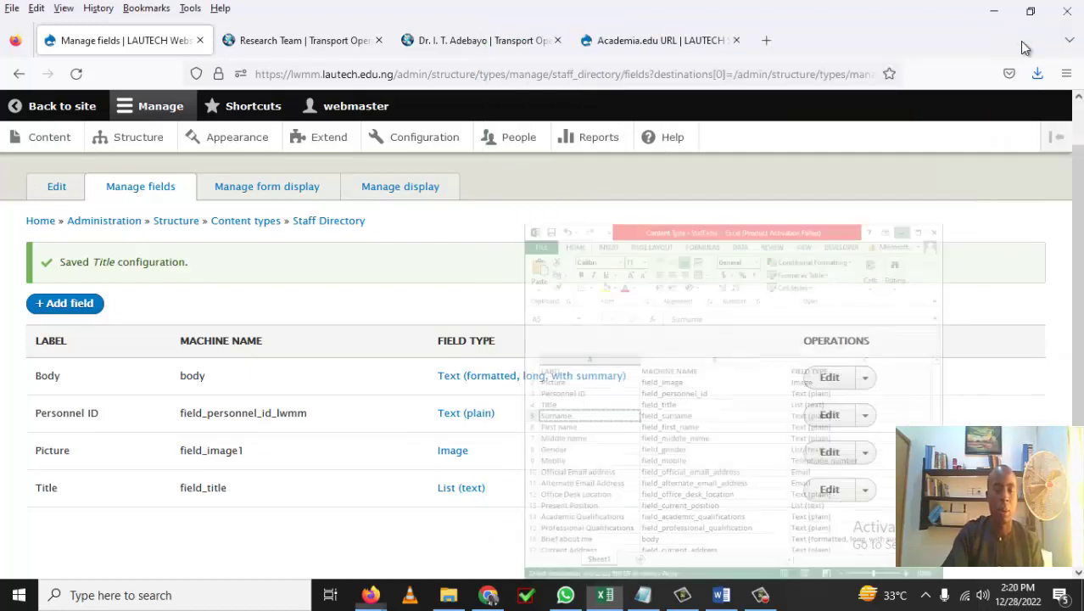
click(68, 304)
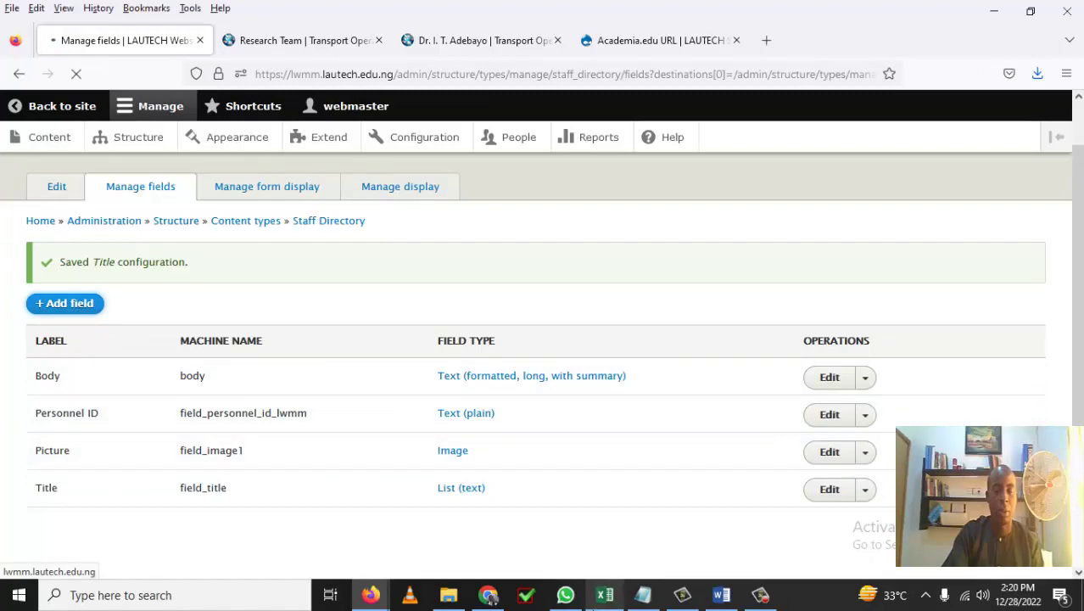
Following the Excel plan, create a new Text (plain) field labelled Surname and save its field settings
click(605, 596)
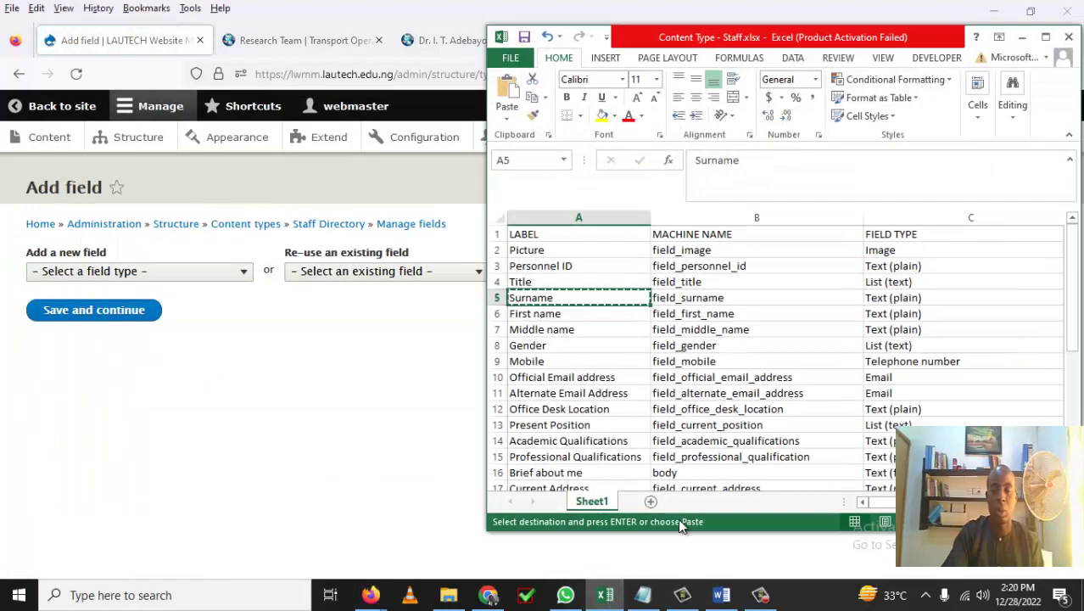
drag(884, 502, 997, 279)
click(1022, 36)
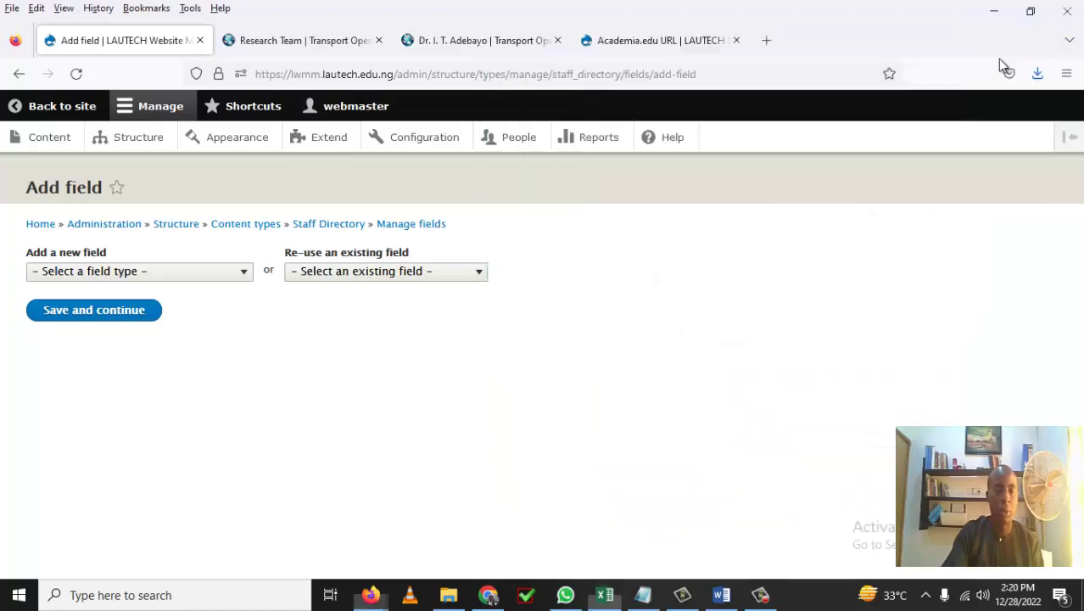
click(243, 281)
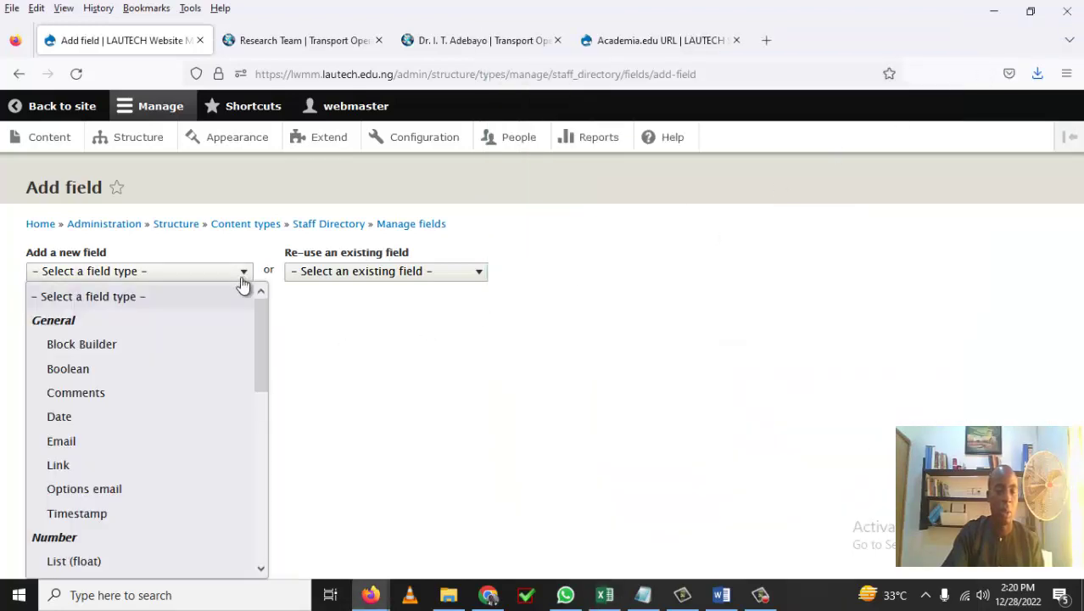
drag(260, 358, 250, 550)
click(101, 538)
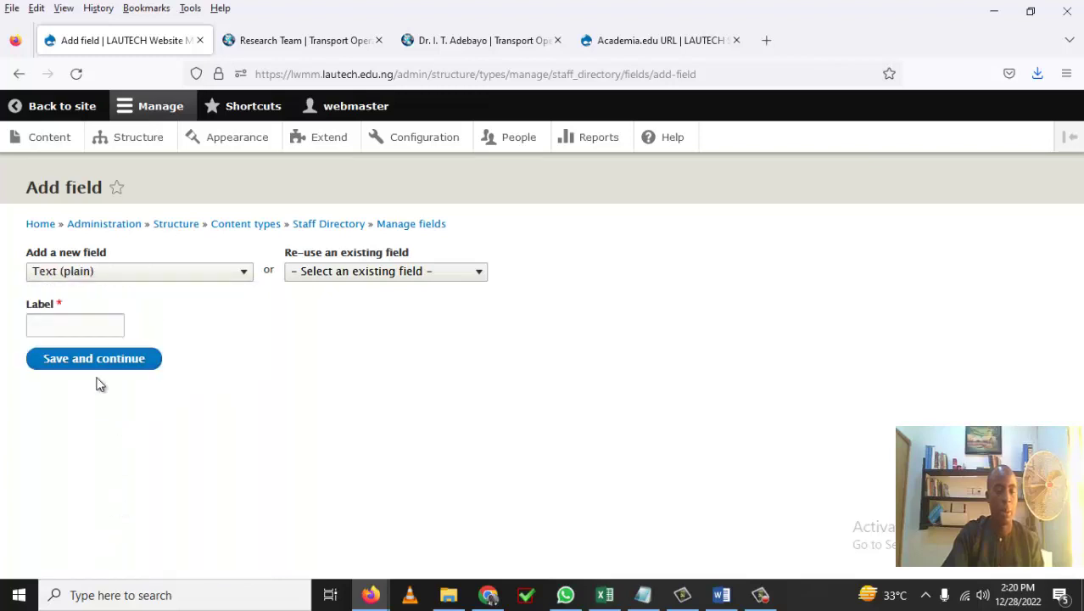
click(85, 327)
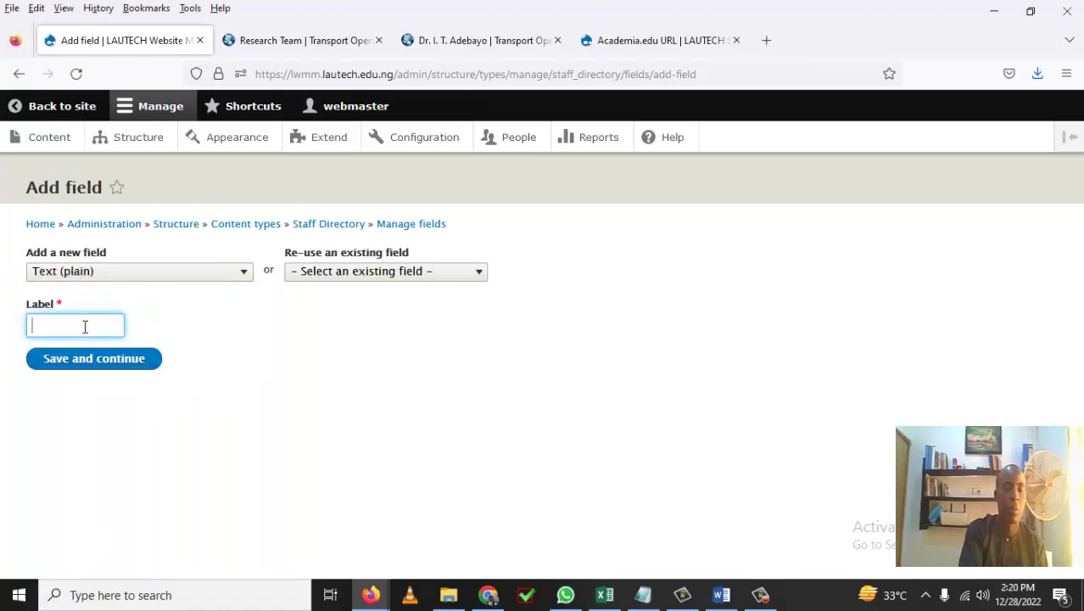
text(Surname)
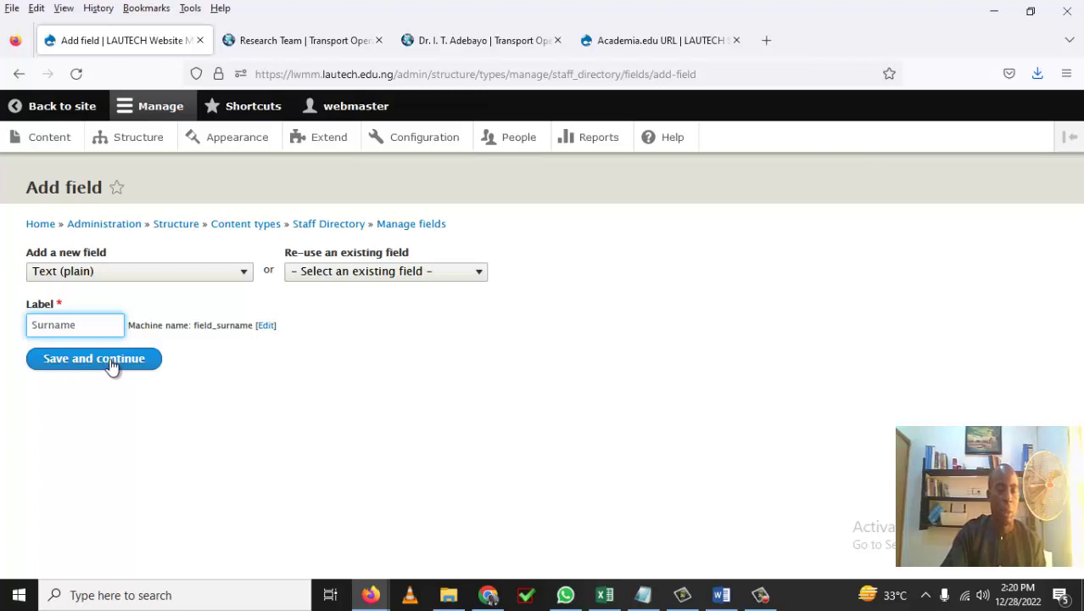
click(112, 365)
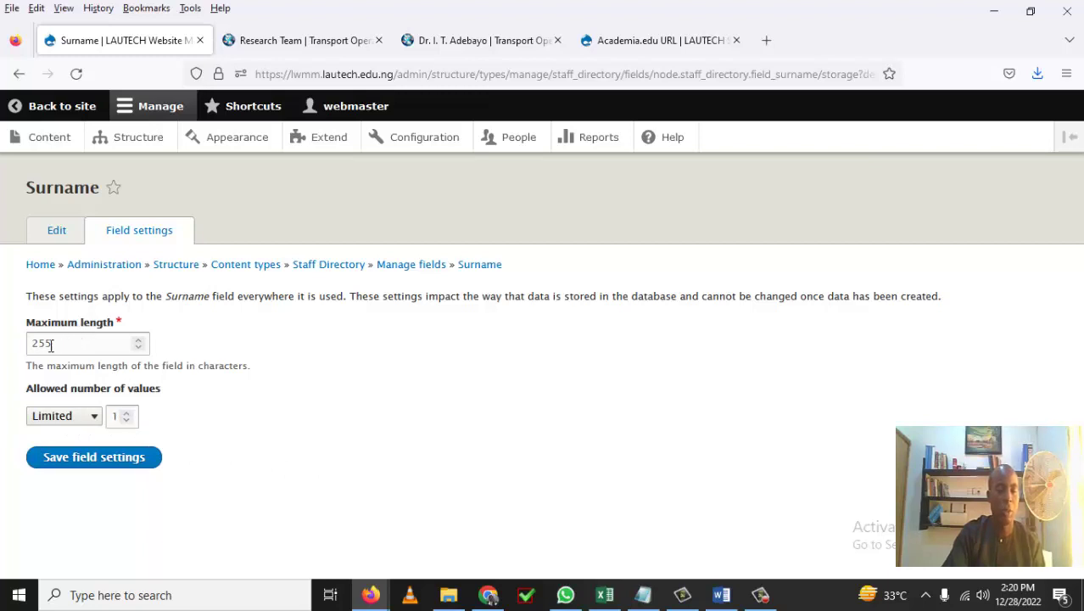
click(124, 467)
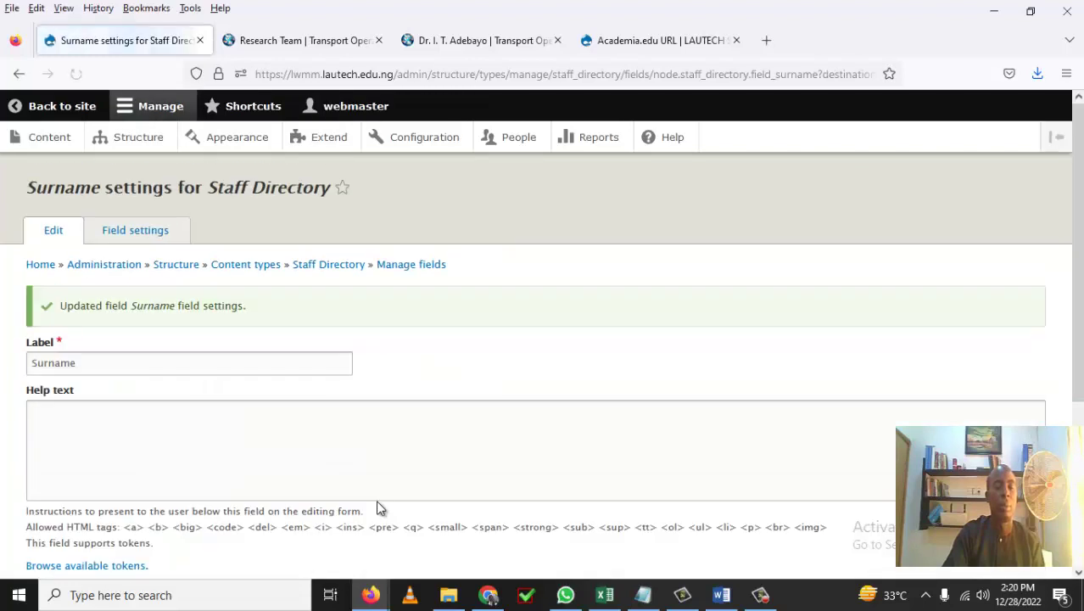
Make Surname a required field and save its settings for Staff Directory
scroll(378, 507, down, 1)
scroll(379, 507, down, 3)
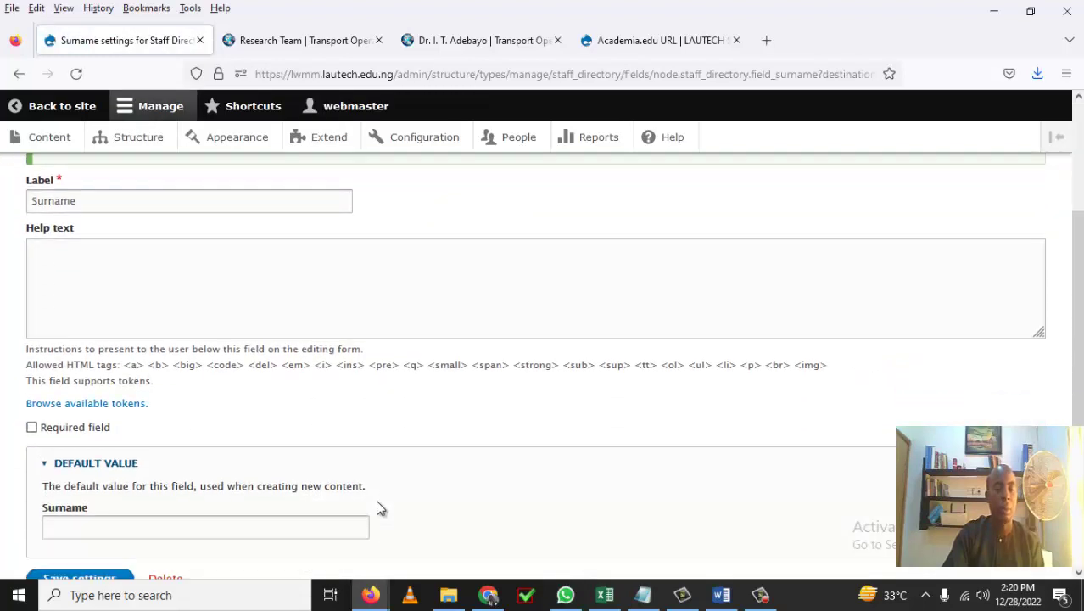
scroll(379, 508, down, 2)
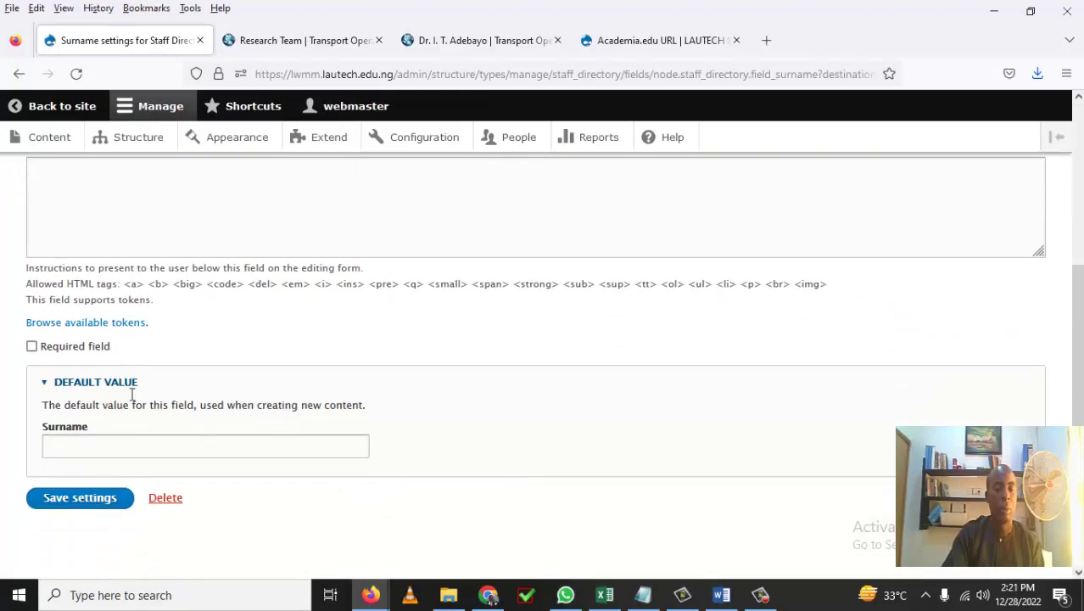
click(32, 347)
scroll(317, 501, down, 1)
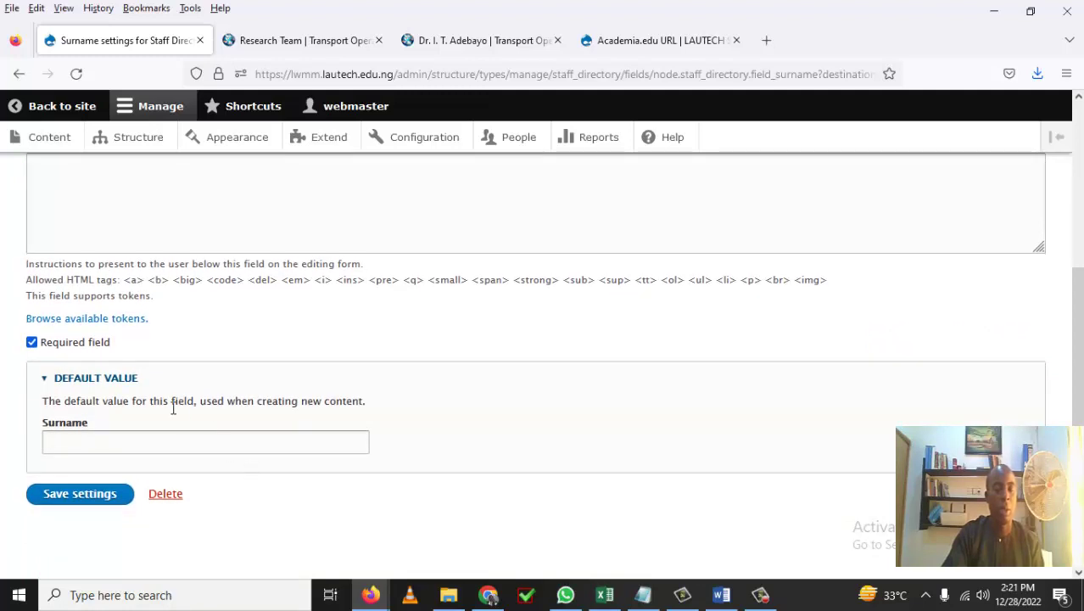
click(77, 500)
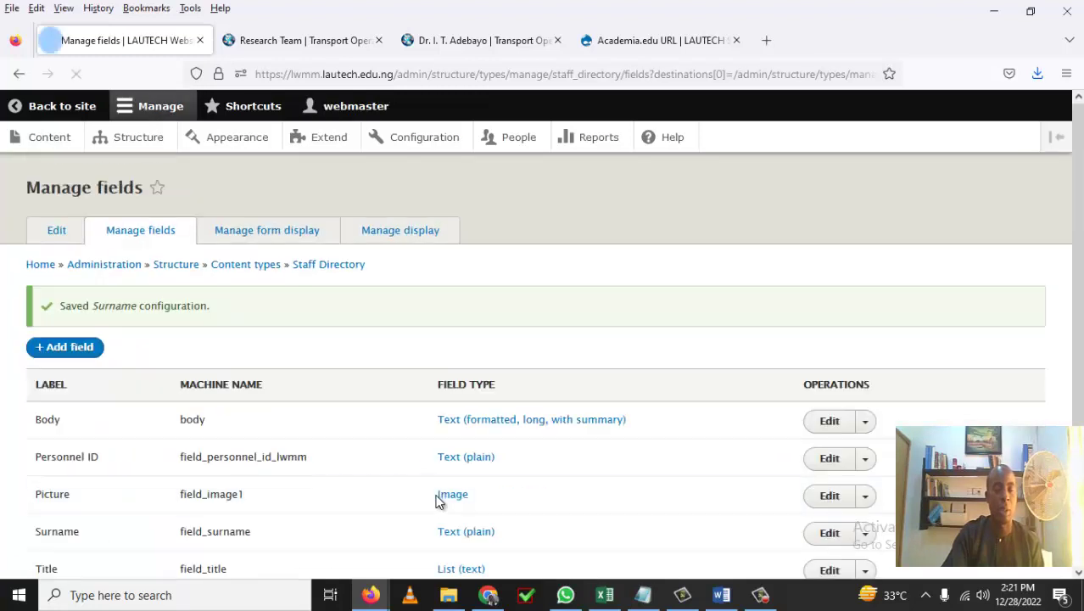
Review the Excel field plan's rows after Surname, from First name to Mobile, including their types and allowed number of values
scroll(431, 499, down, 2)
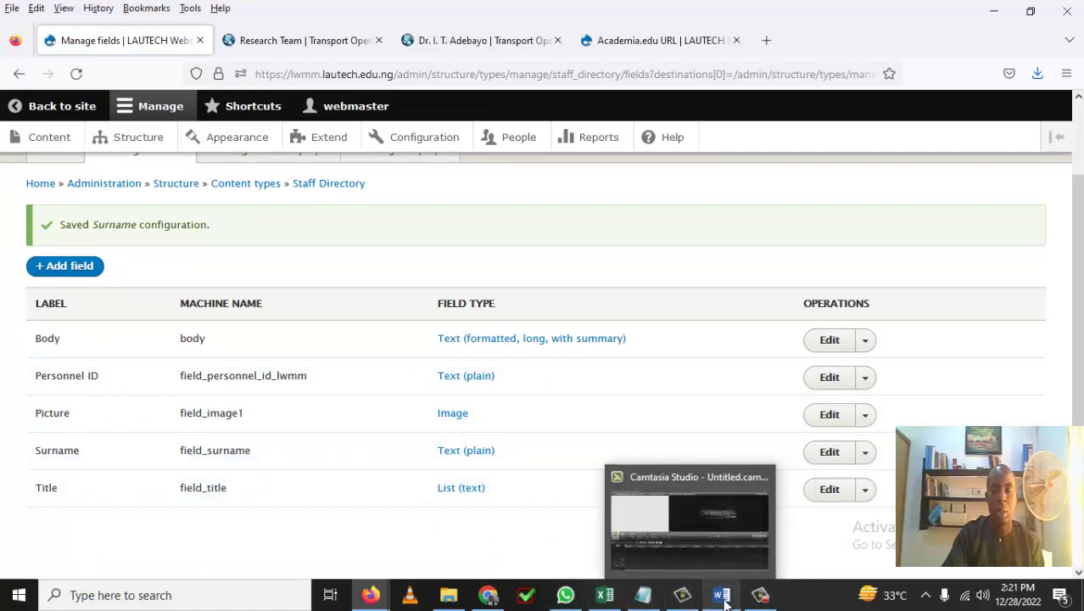
mouse_move(703, 602)
click(605, 595)
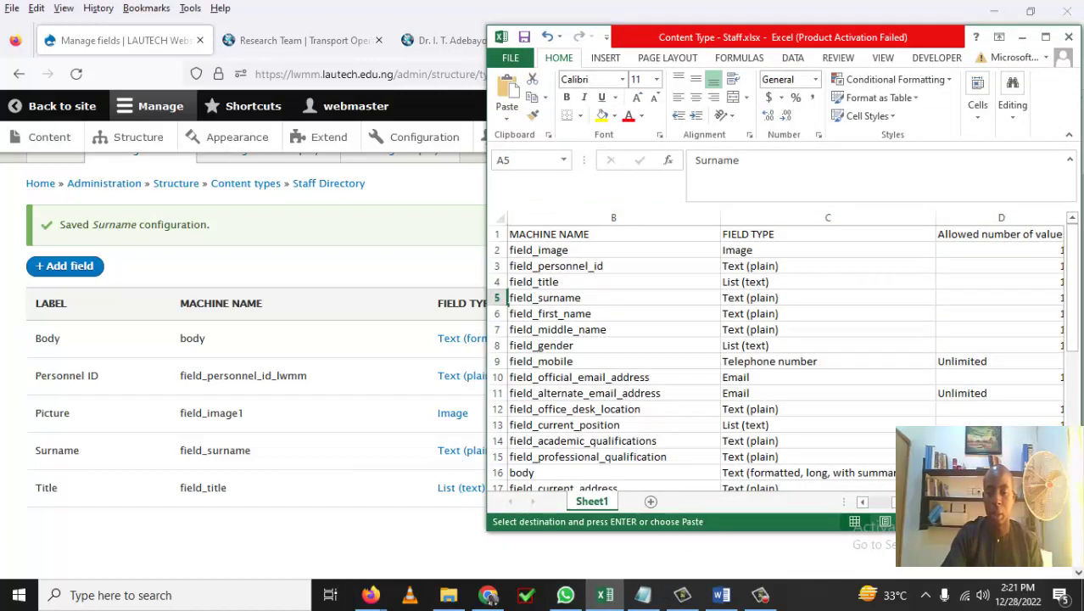
drag(898, 502, 889, 505)
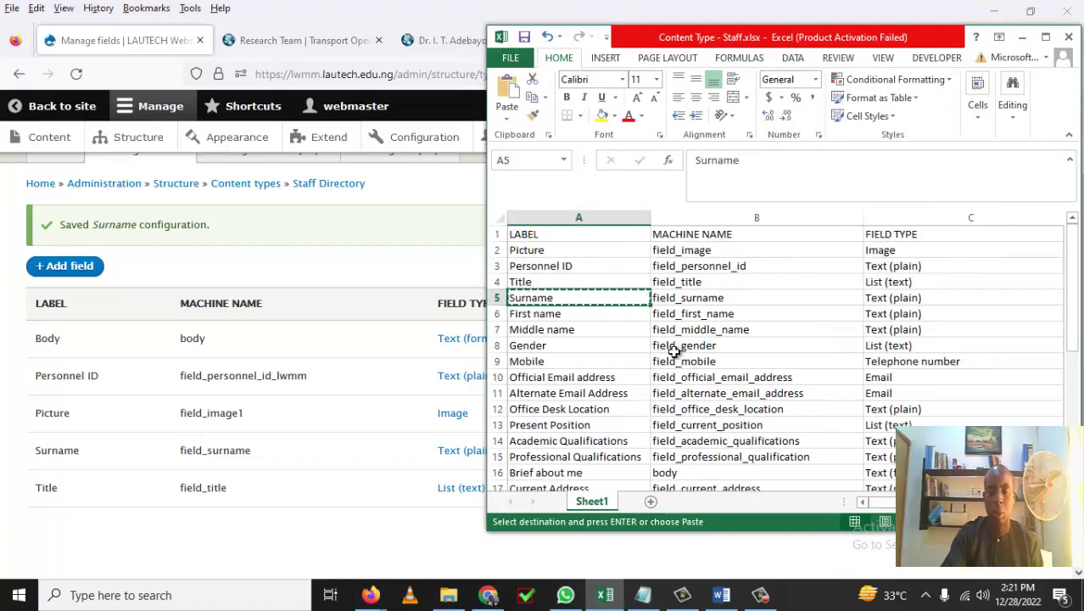
click(566, 316)
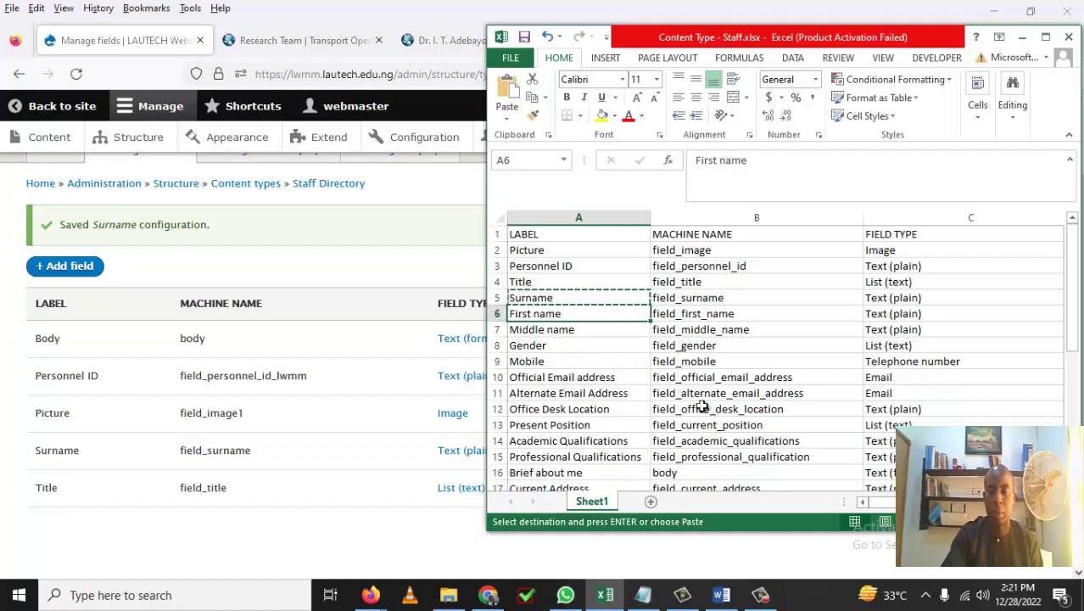
drag(888, 504, 880, 509)
click(583, 363)
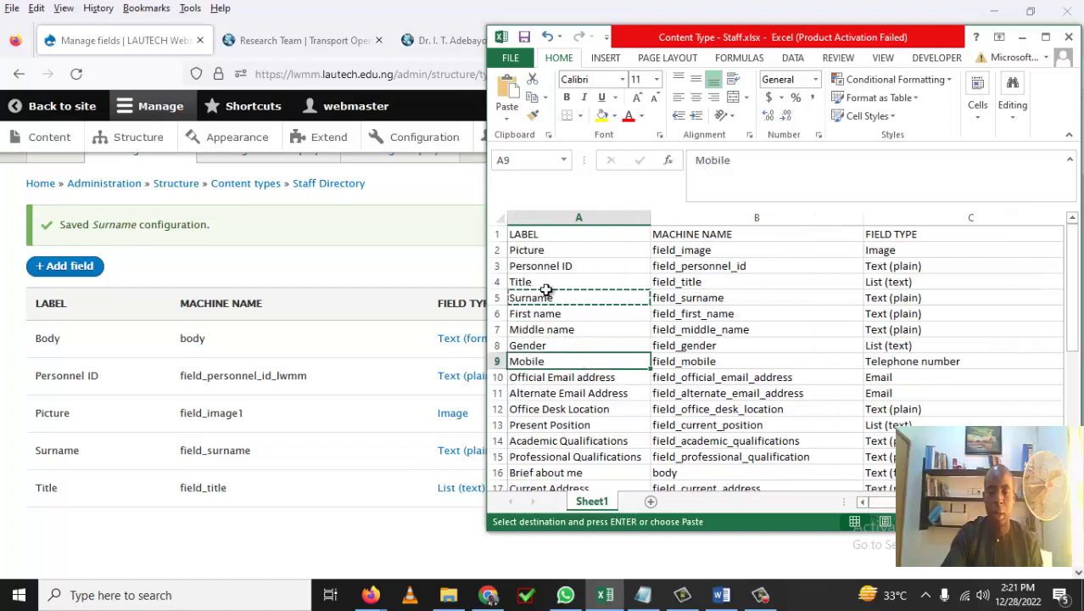
Copy the label Mobile from the Excel field plan and start adding another field to Staff Directory
right_click(550, 362)
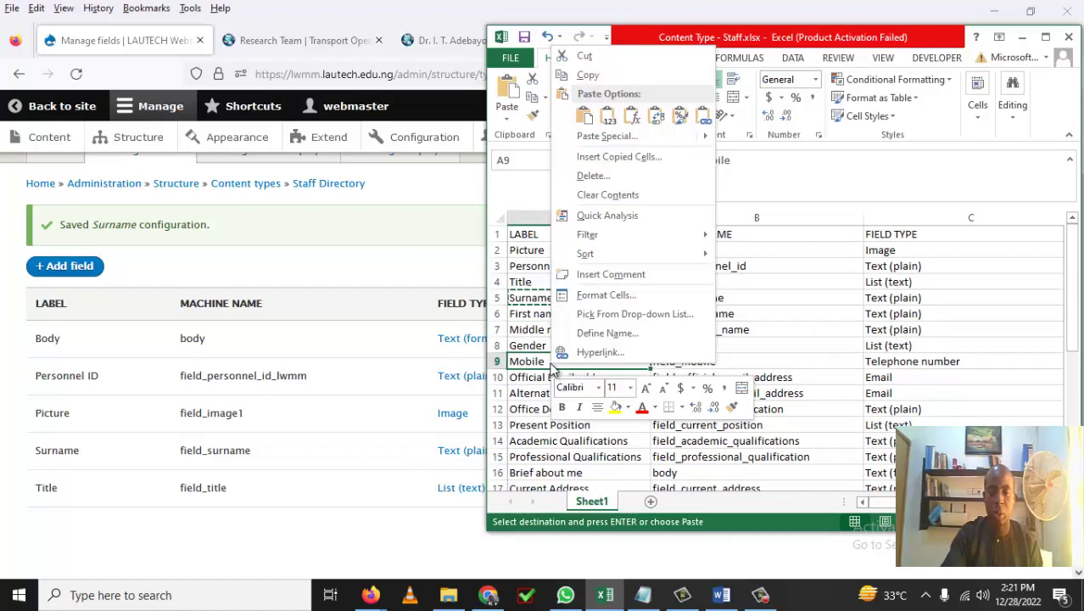
click(614, 75)
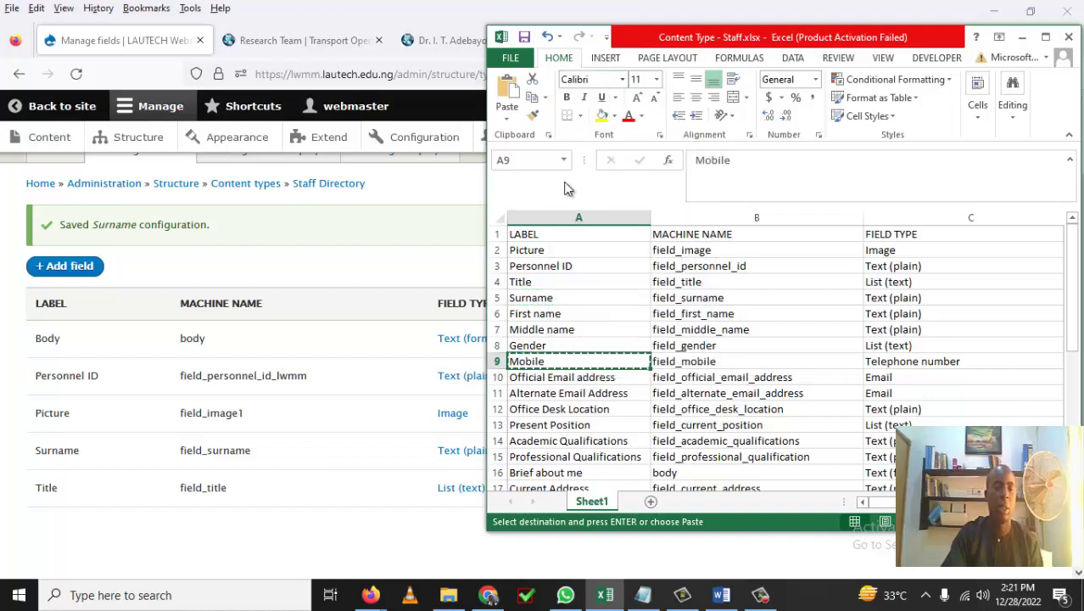
click(70, 270)
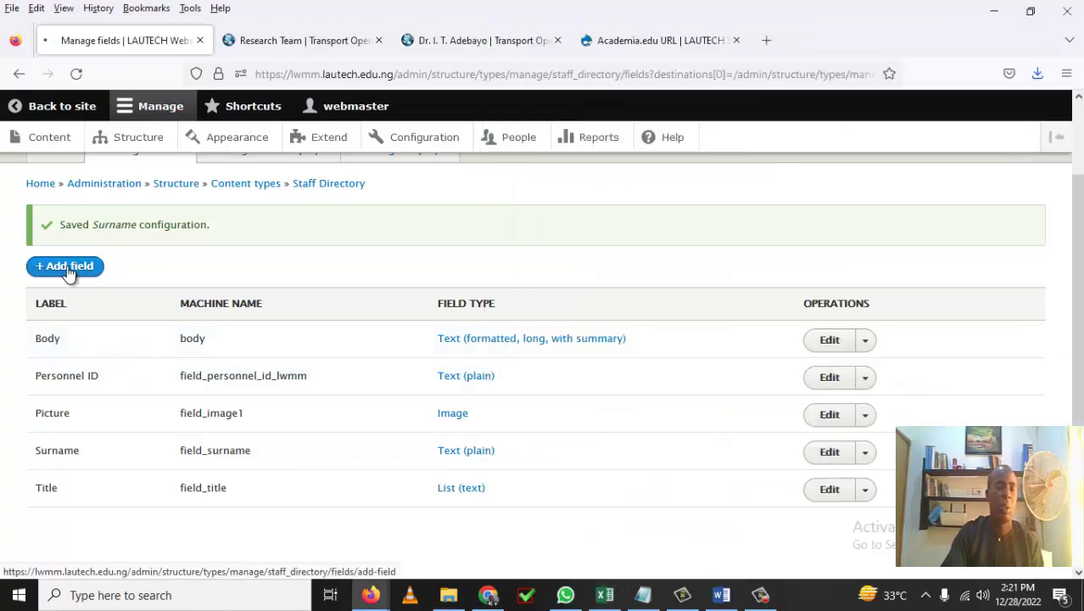
click(69, 270)
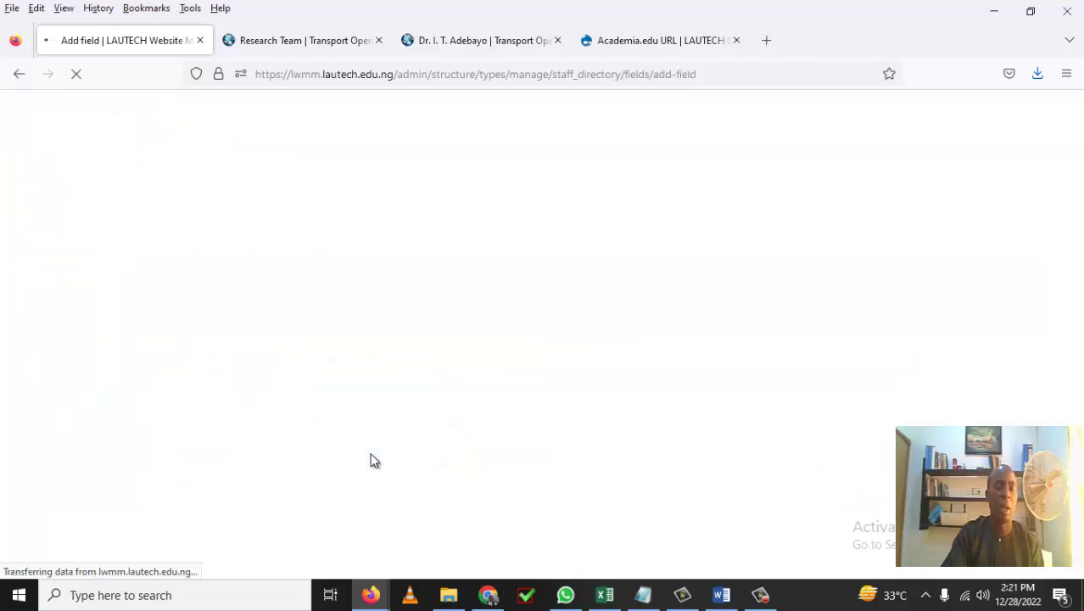
Recheck the Mobile row in the Excel field plan and create a new Text (plain) field labelled Mobile
click(194, 273)
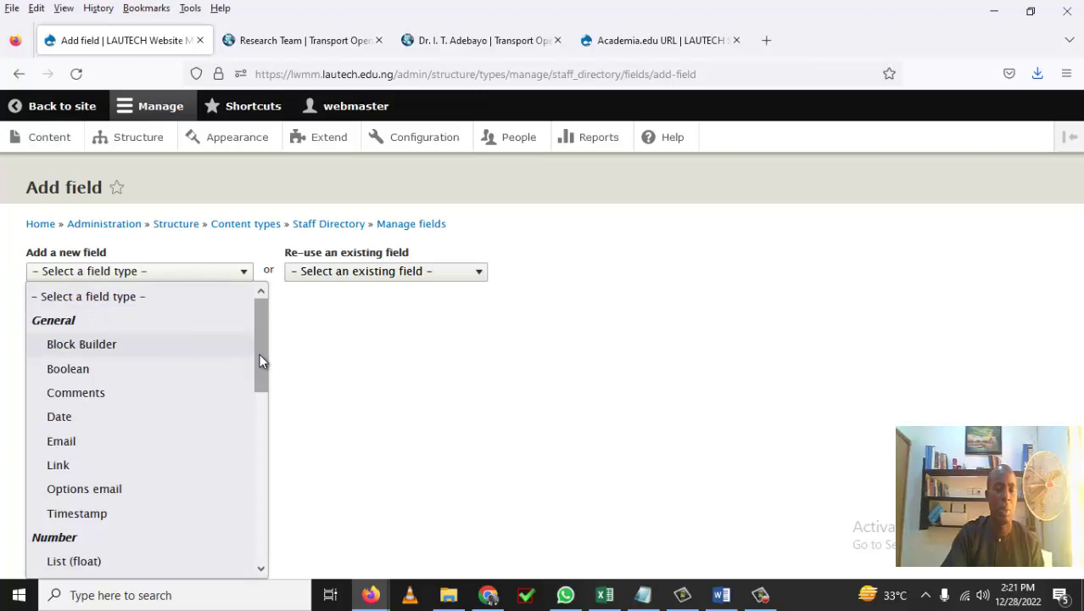
drag(260, 355, 237, 494)
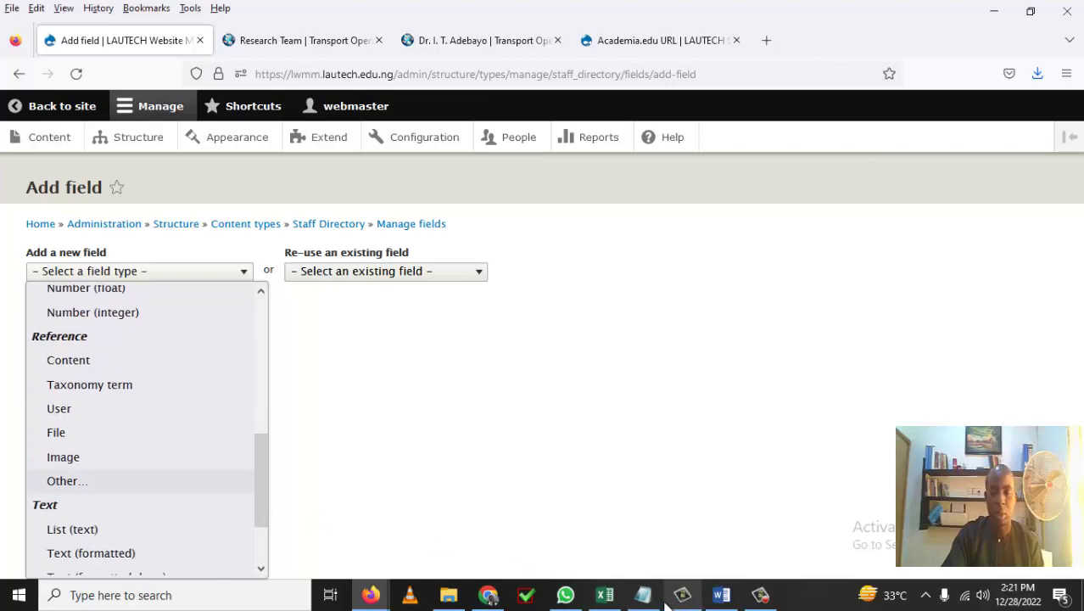
click(606, 597)
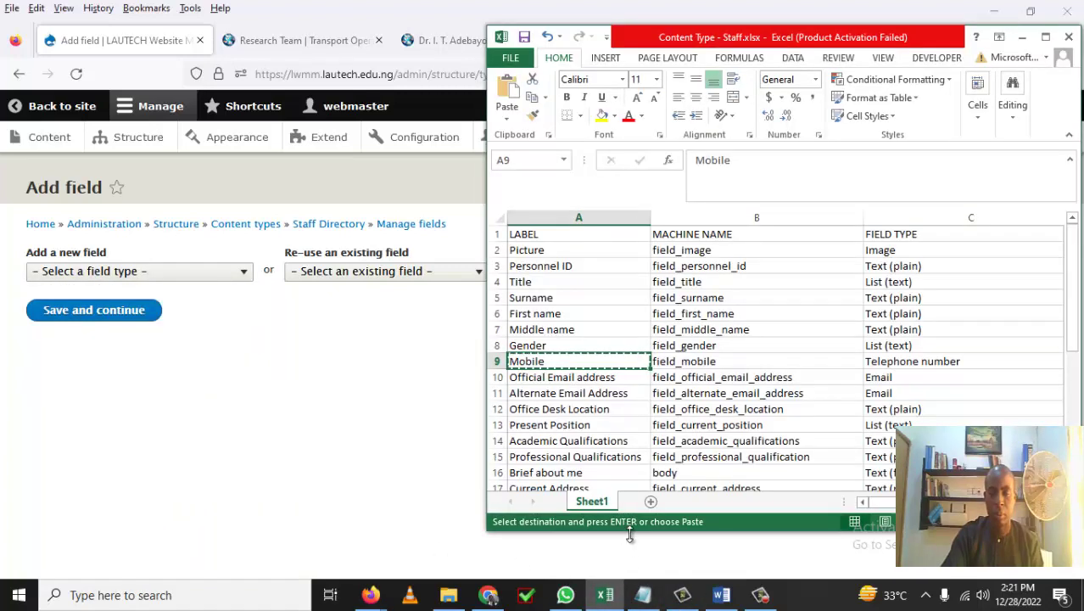
mouse_move(879, 501)
mouse_down()
mouse_move(891, 501)
mouse_move(874, 501)
mouse_up()
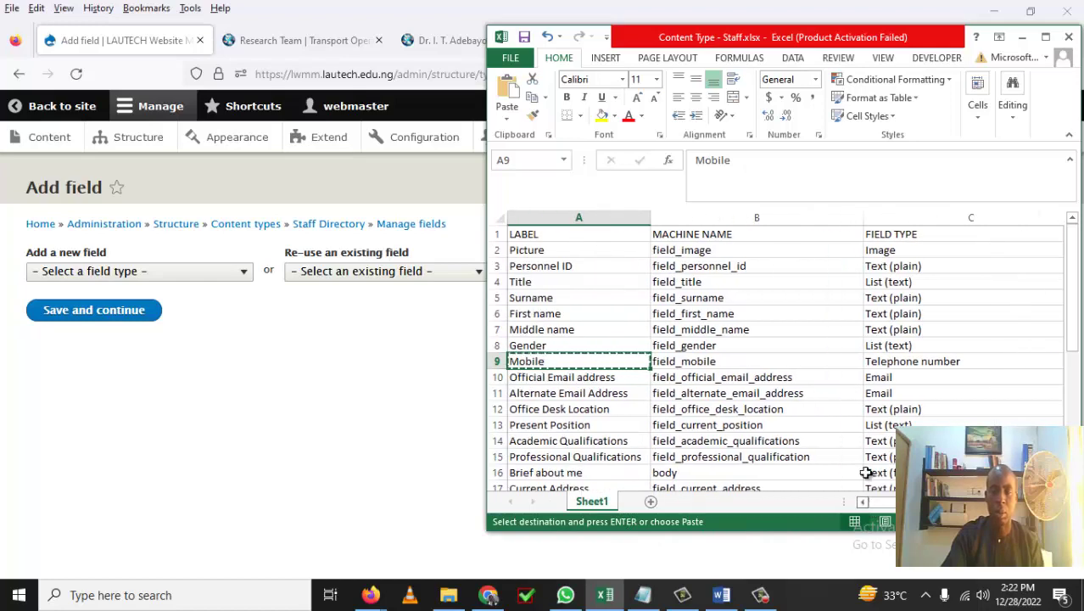
click(1022, 37)
click(244, 273)
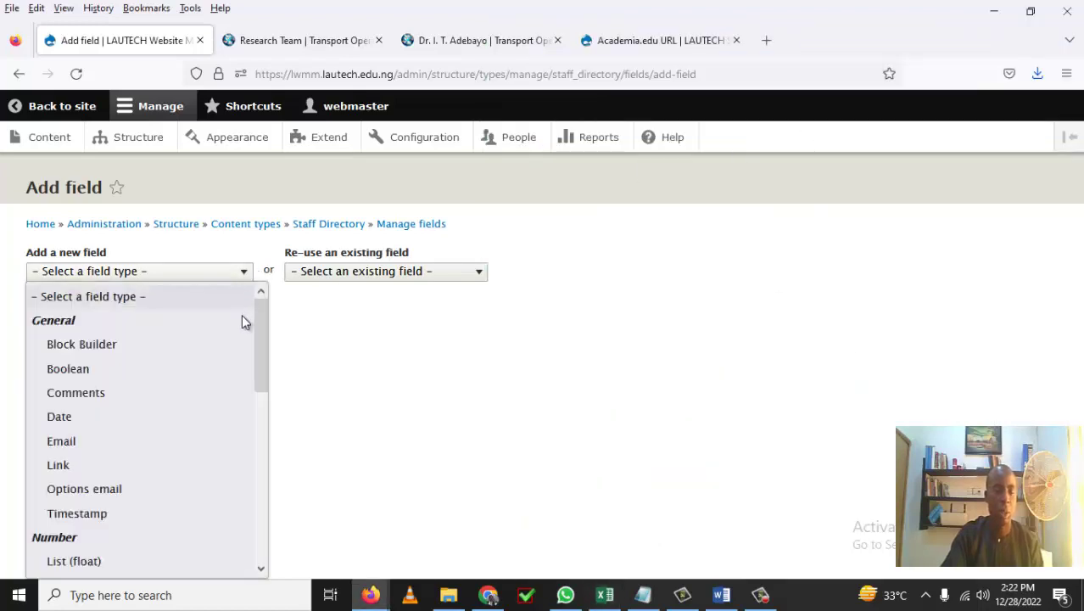
drag(257, 350, 263, 544)
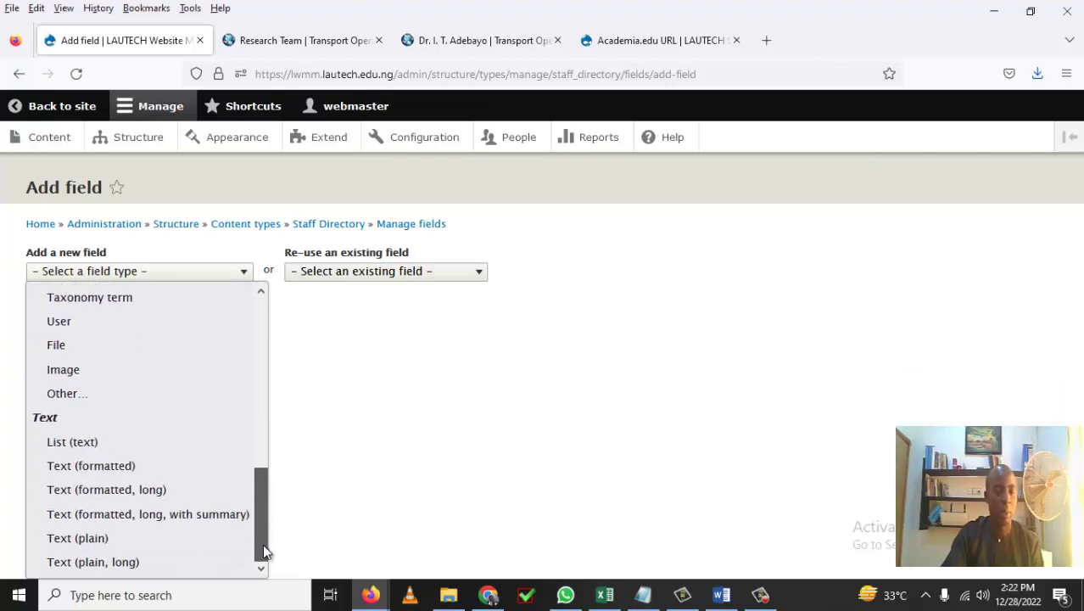
click(104, 543)
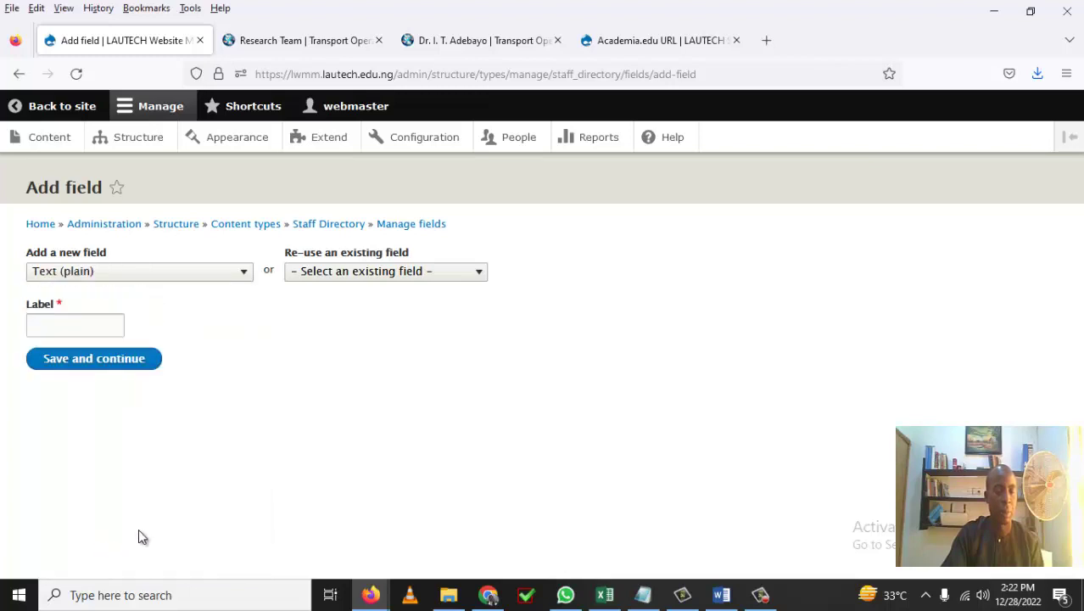
click(90, 326)
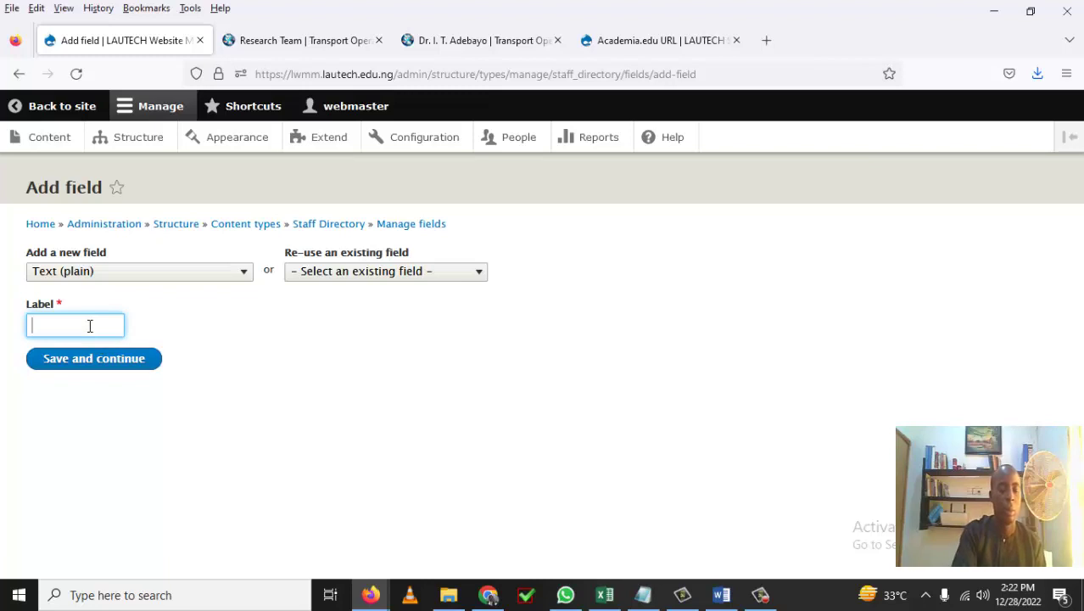
text(Mobile)
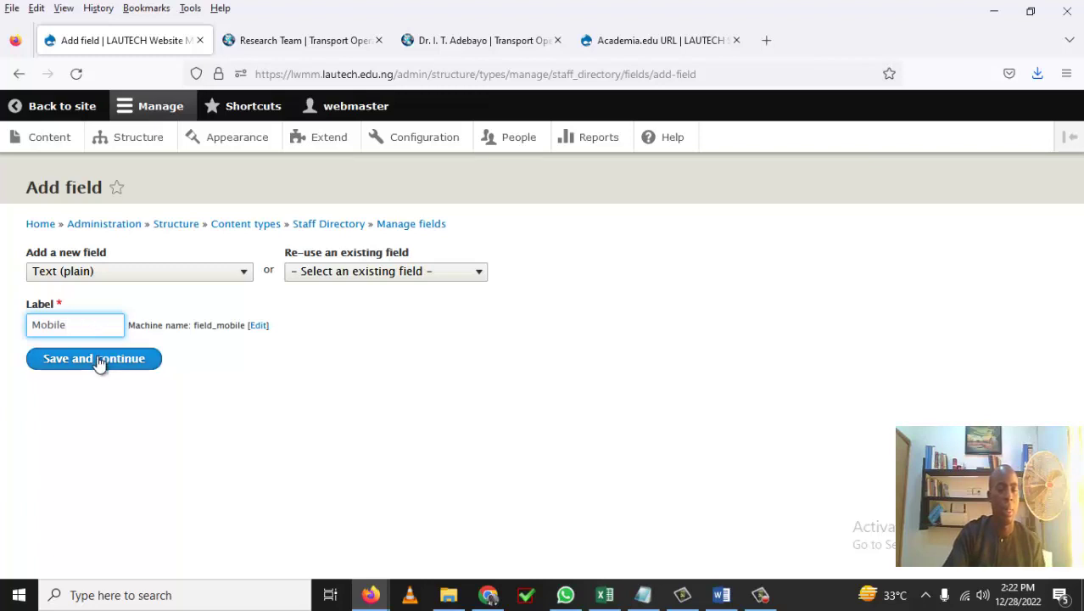
click(99, 365)
click(100, 365)
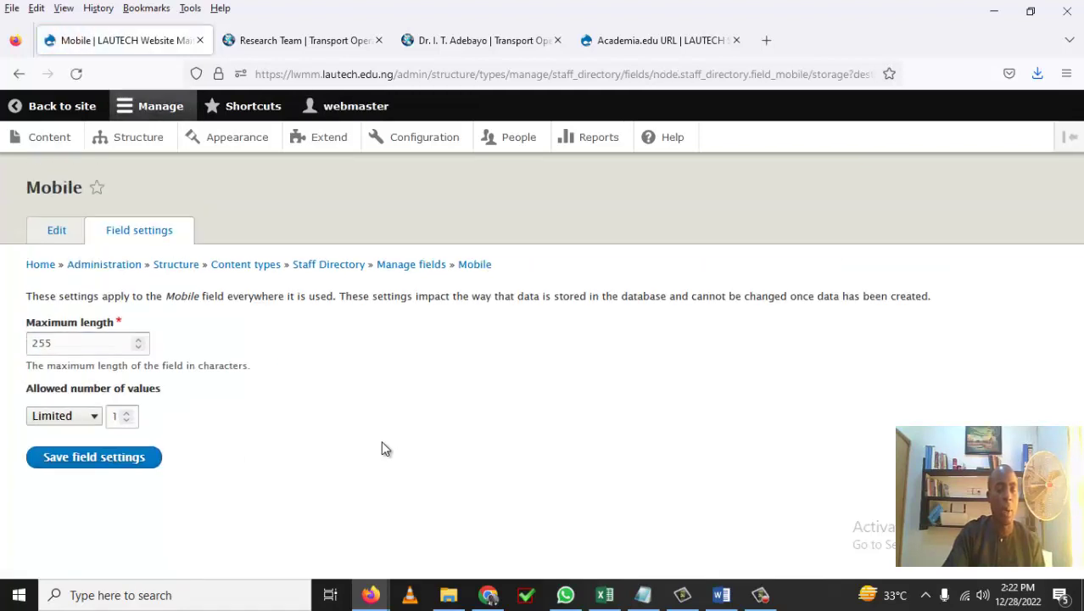
Set the Mobile field's allowed number of values to Unlimited and save its field settings
click(95, 420)
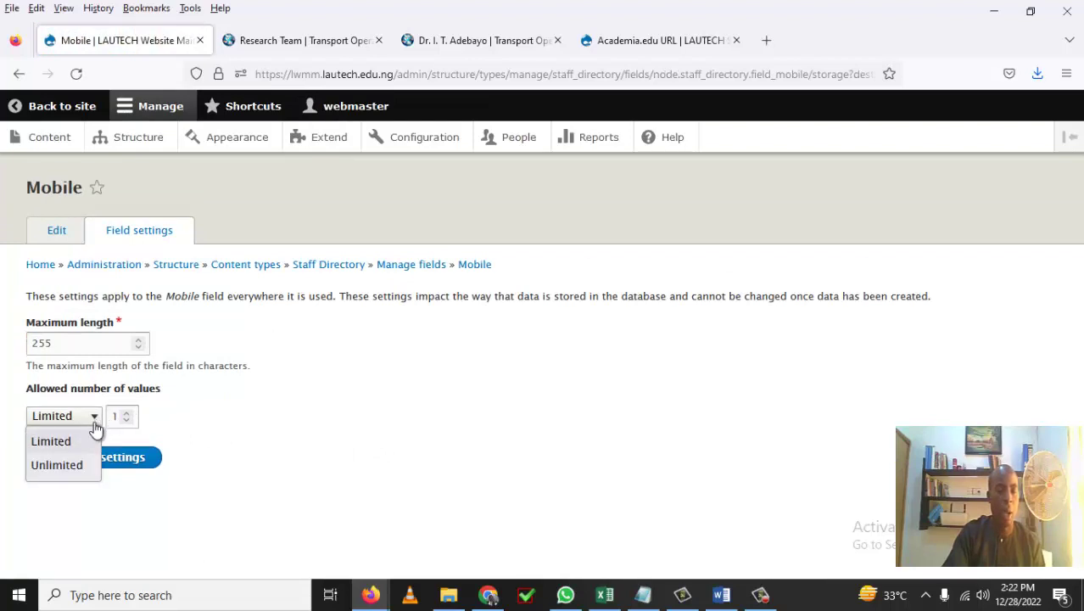
click(82, 466)
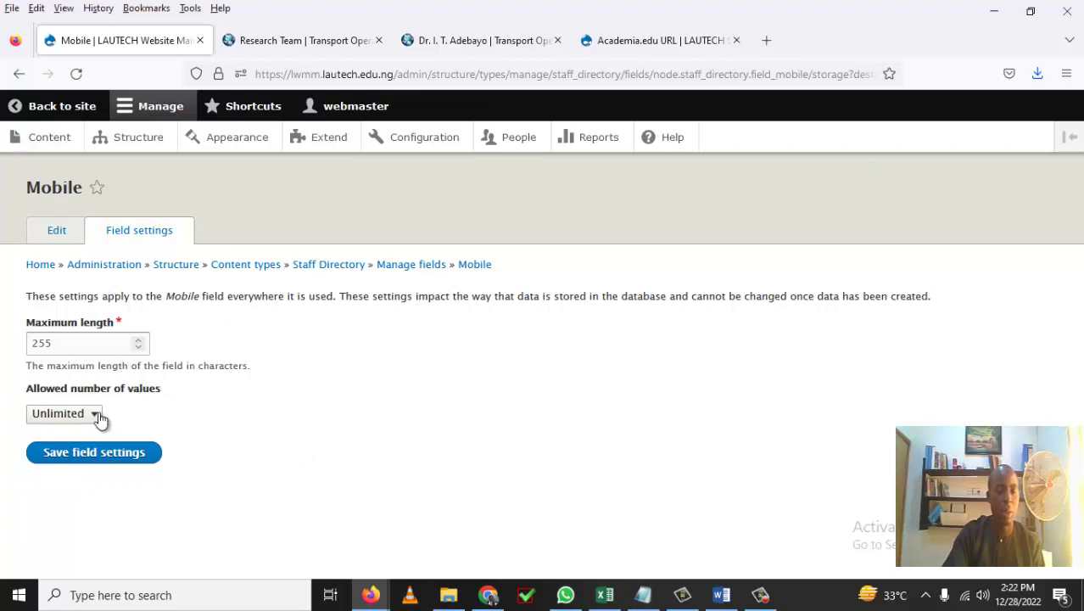
click(121, 459)
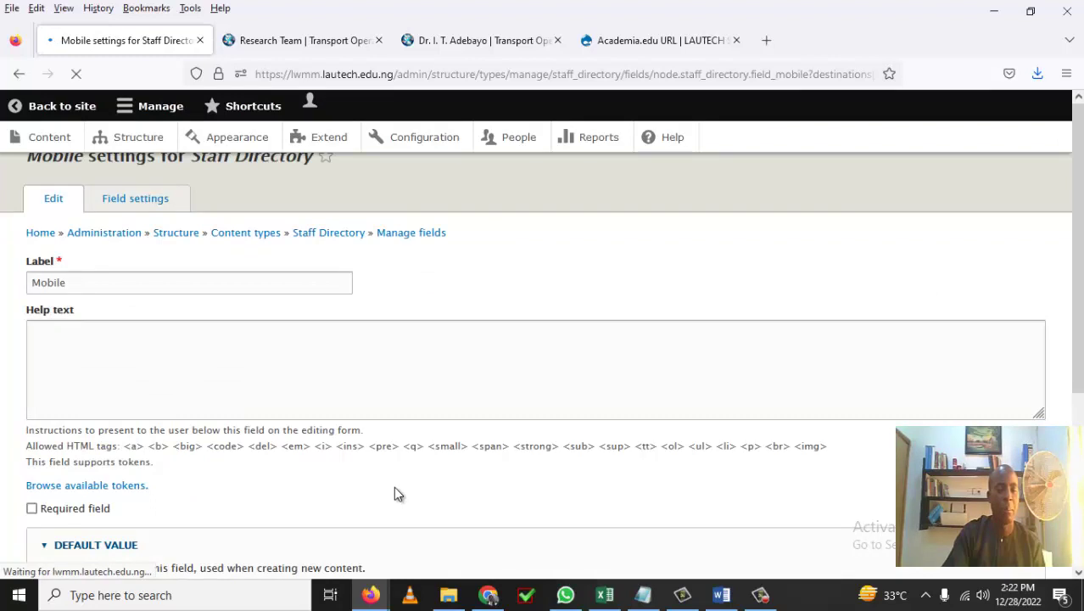
Add another empty default value row to the Mobile field and save its settings for Staff Directory
scroll(393, 487, down, 3)
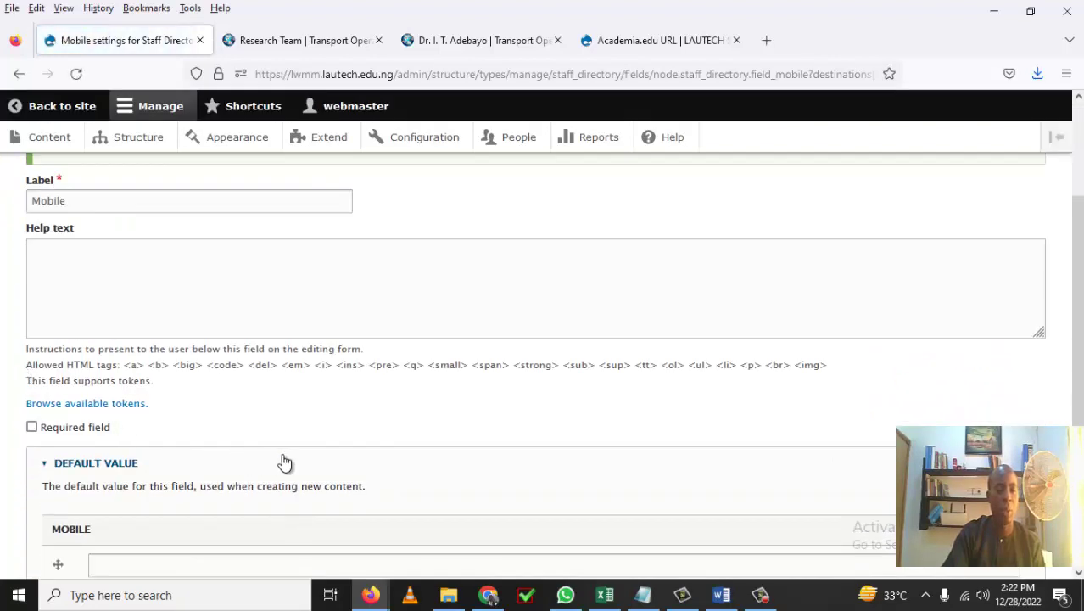
scroll(282, 460, down, 3)
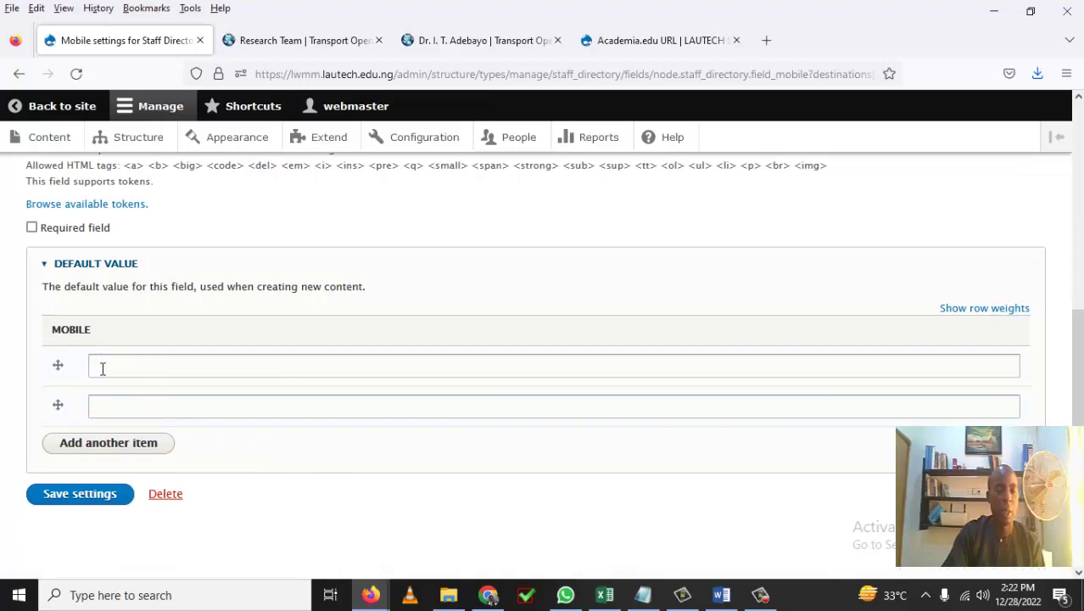
click(127, 442)
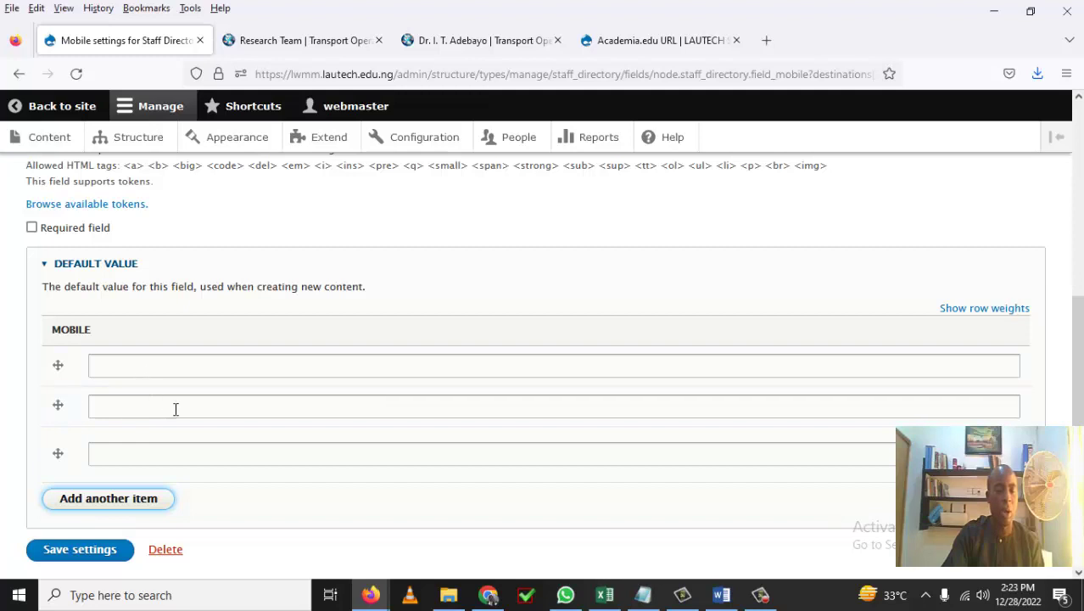
scroll(261, 525, down, 1)
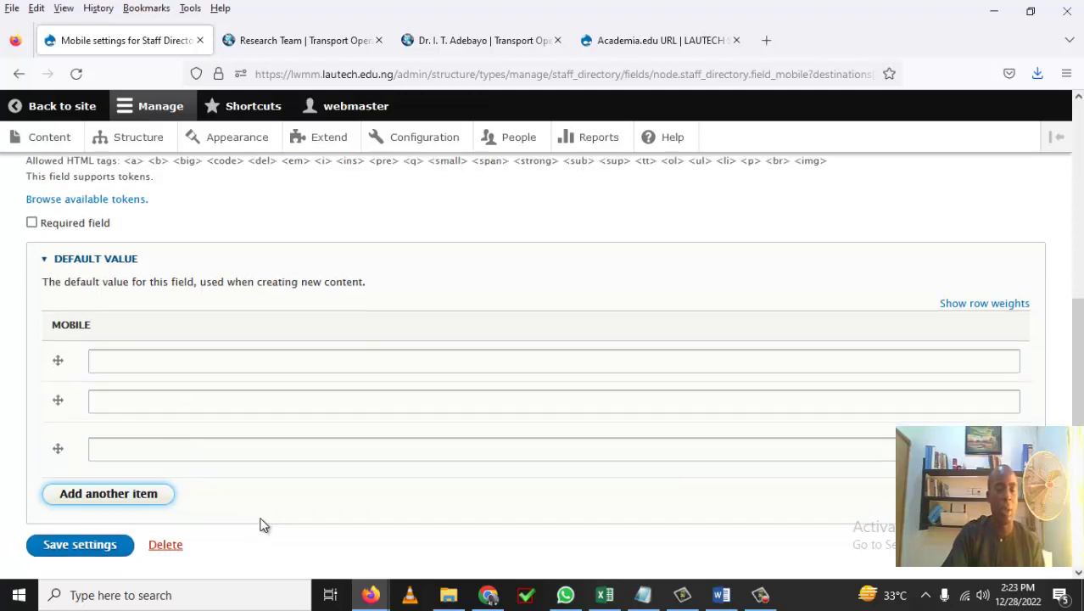
click(108, 495)
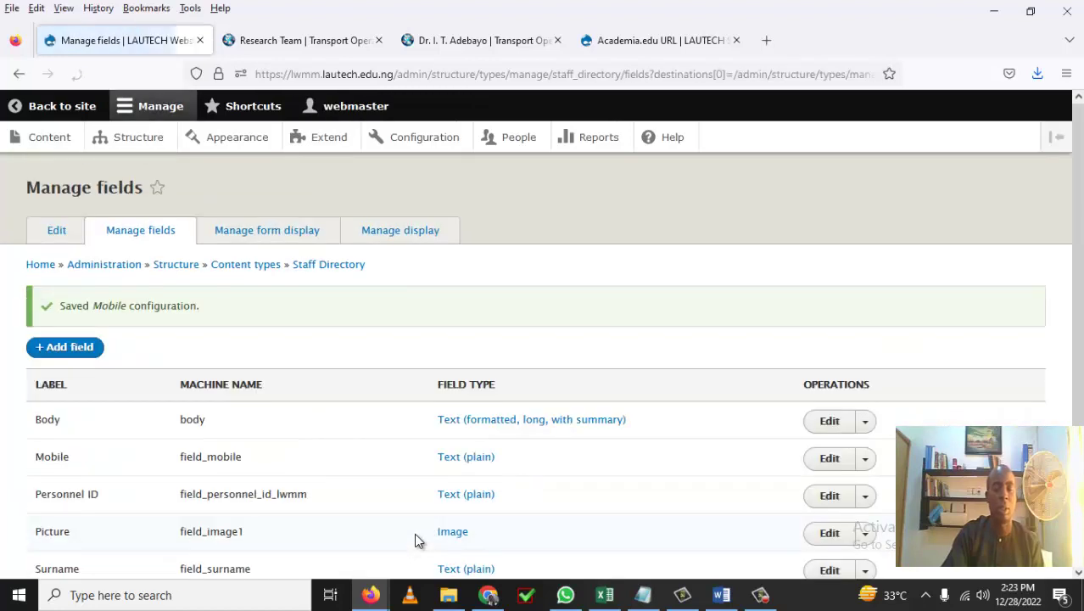
Reopen the Excel field plan, save the Content Type - Staff.xlsx workbook and return to the Staff Directory field list
scroll(652, 477, down, 2)
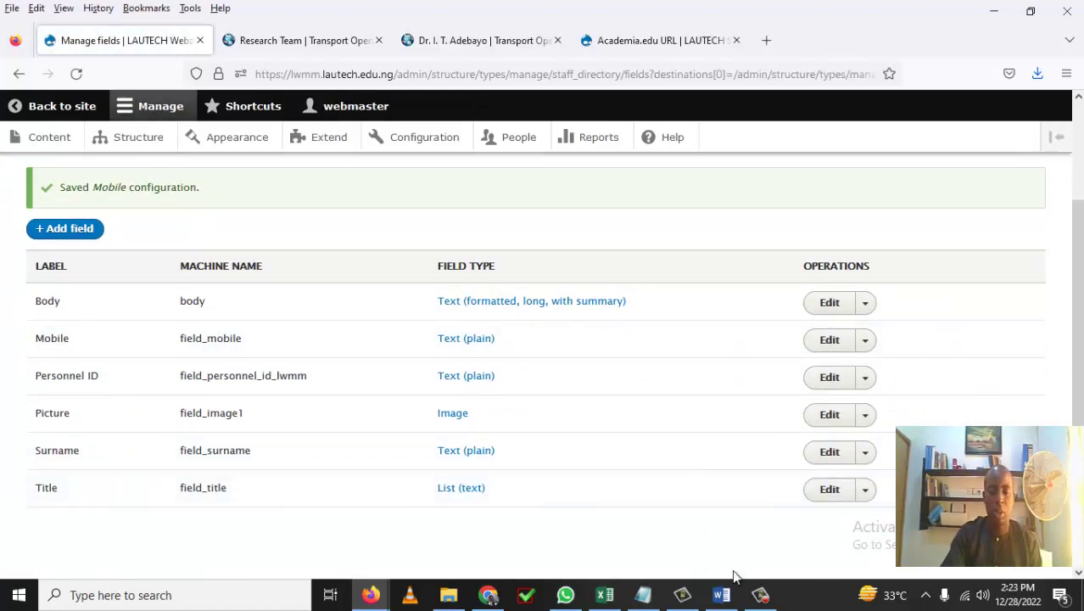
click(648, 596)
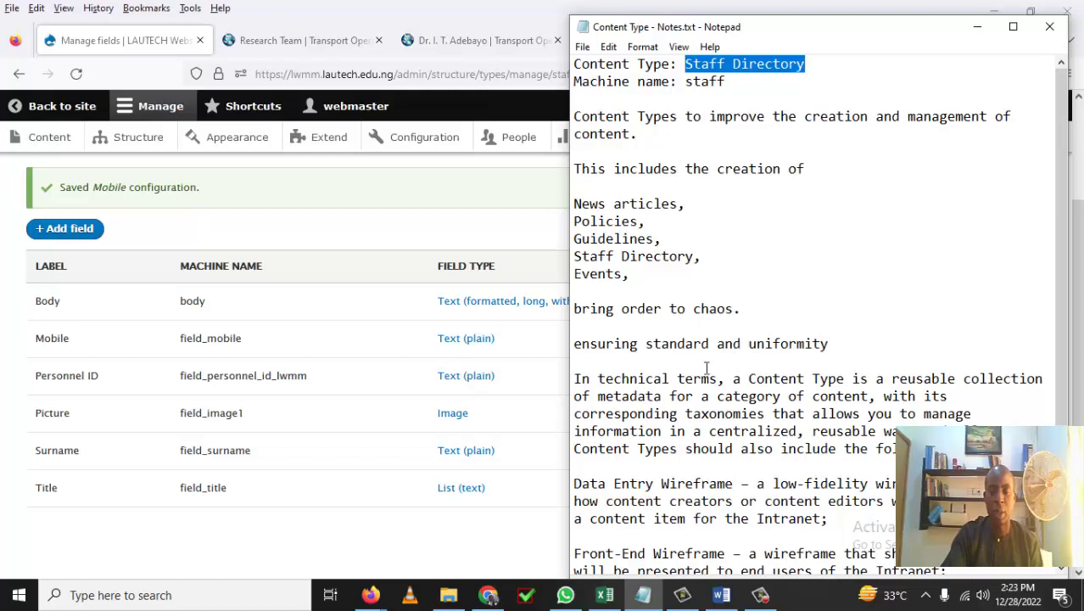
click(978, 26)
click(605, 596)
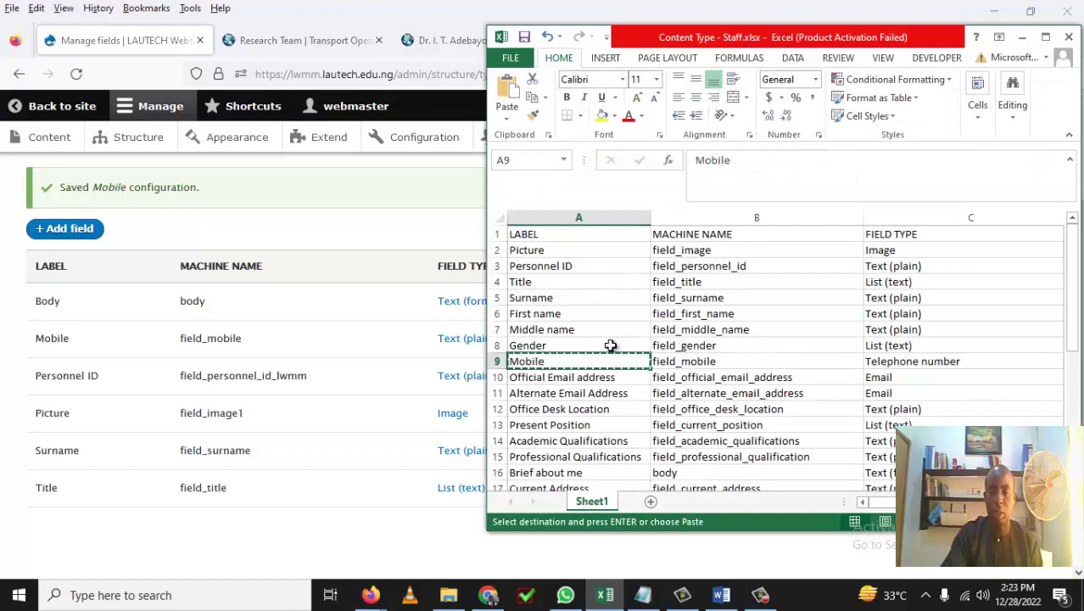
drag(1080, 328, 1080, 283)
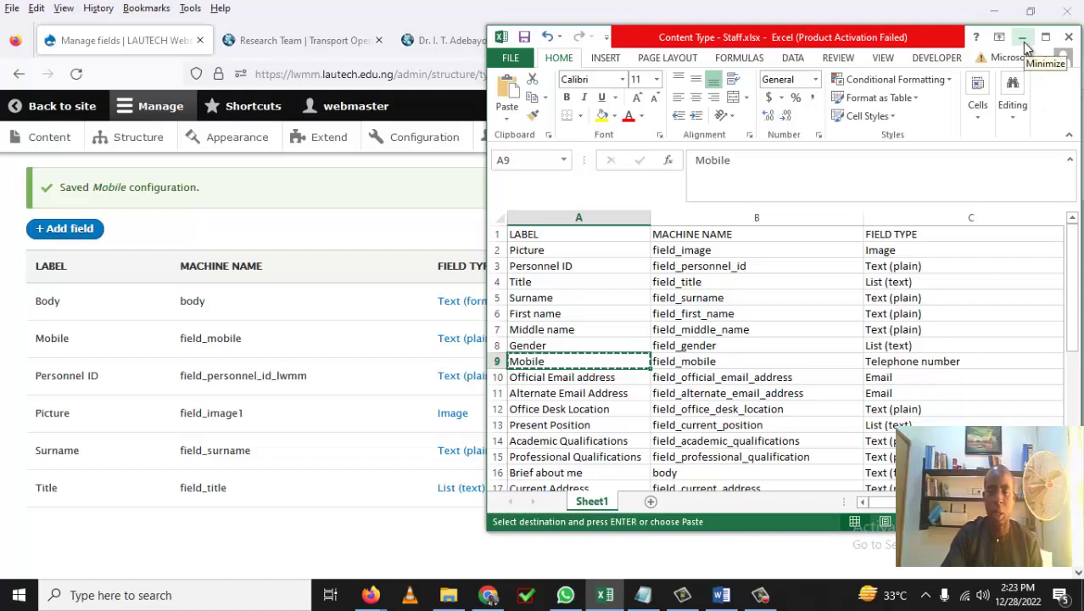
click(525, 38)
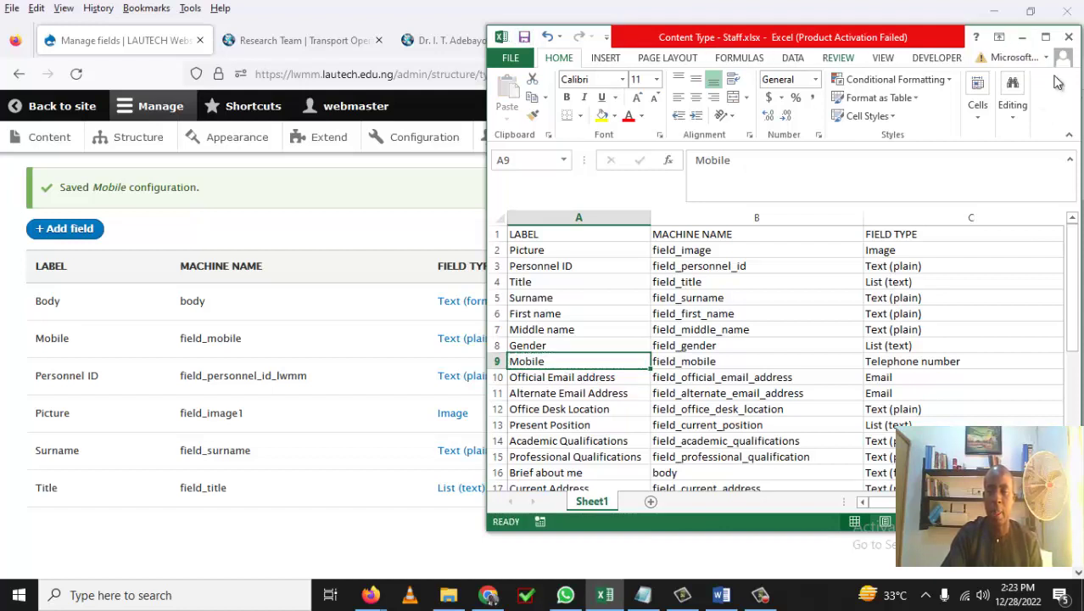
click(1024, 40)
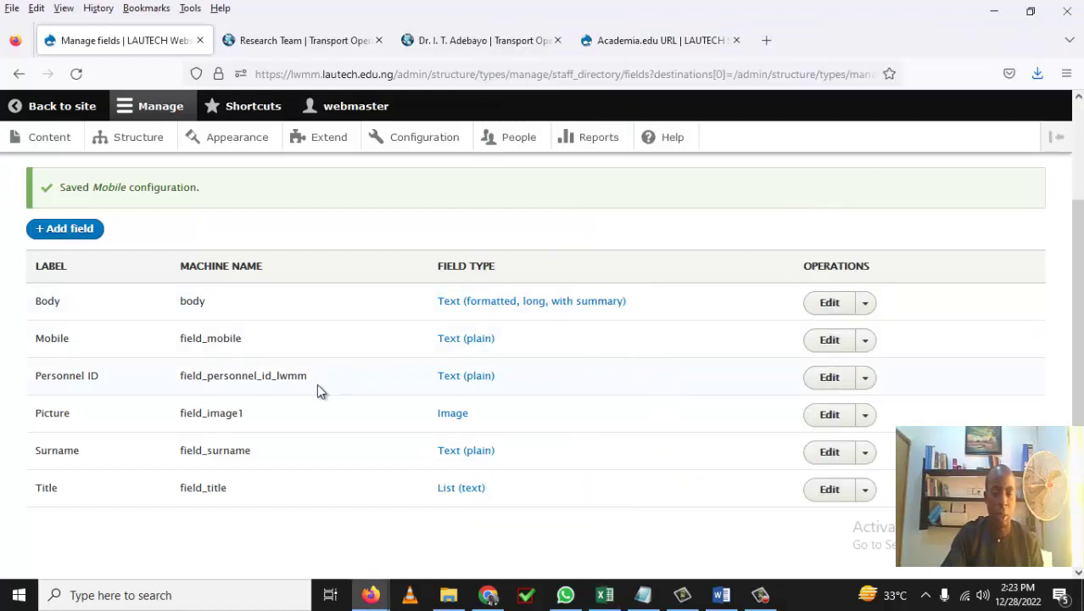
Examine the Personnel ID field's edit options and field settings, and return to the Staff Directory content type's edit page
click(832, 381)
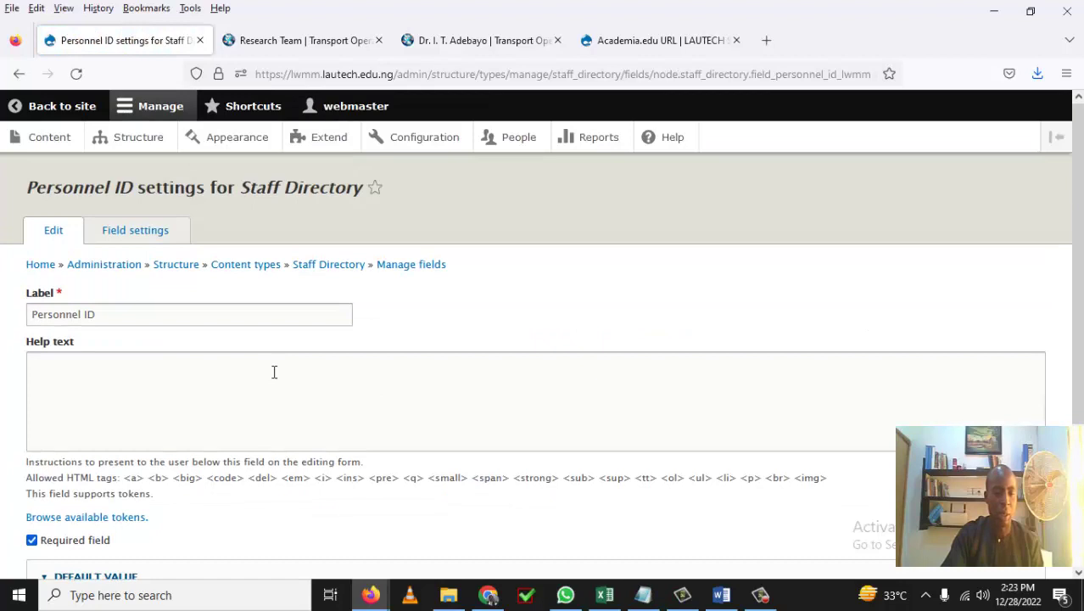
scroll(276, 375, down, 2)
scroll(276, 380, up, 2)
click(145, 233)
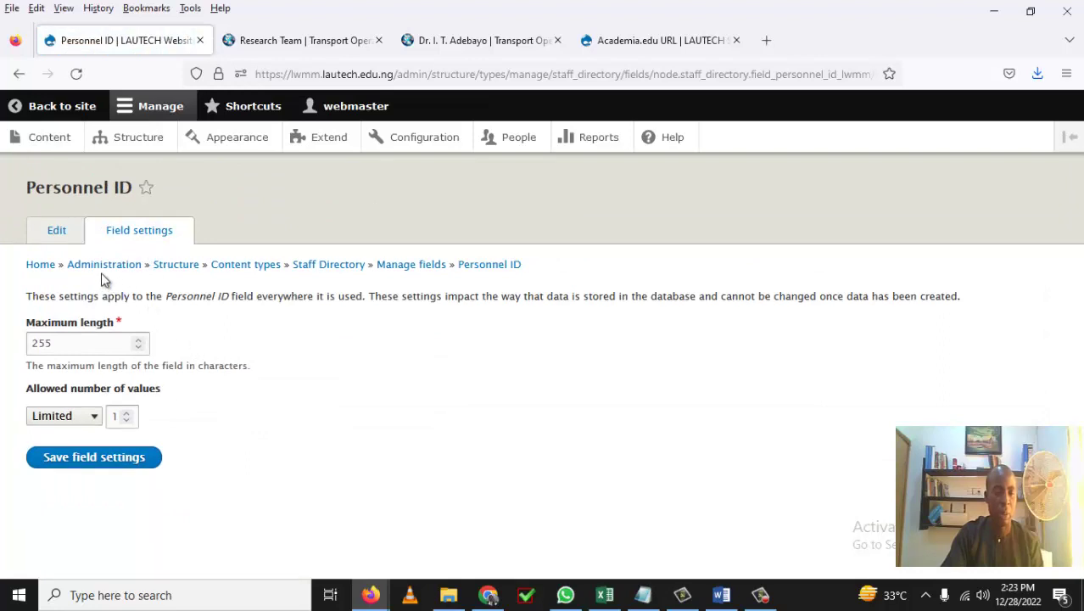
click(58, 233)
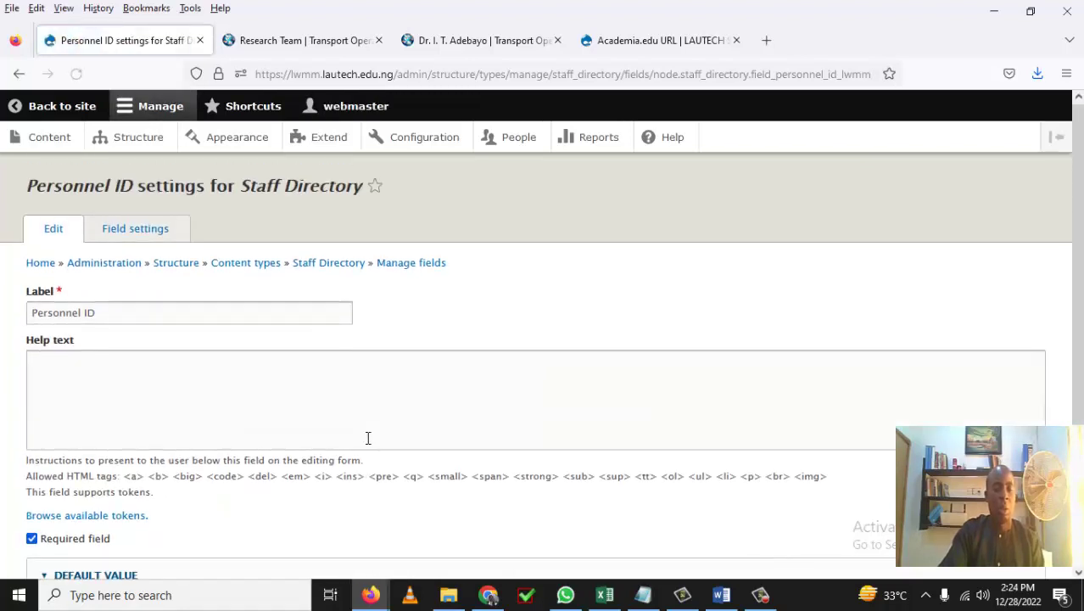
scroll(369, 437, down, 1)
scroll(369, 438, down, 2)
scroll(368, 437, up, 2)
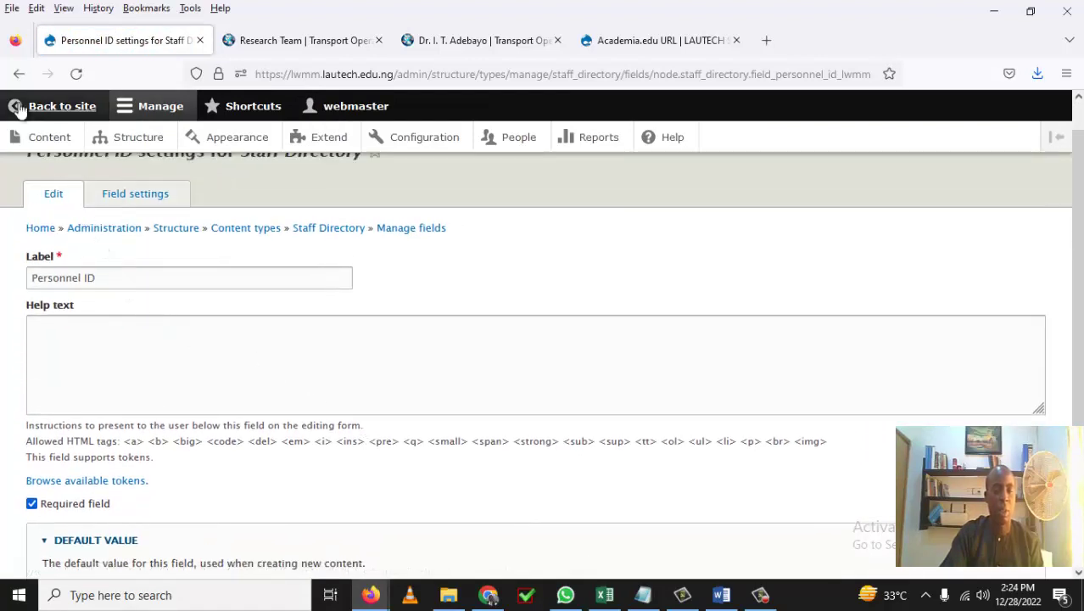
click(19, 73)
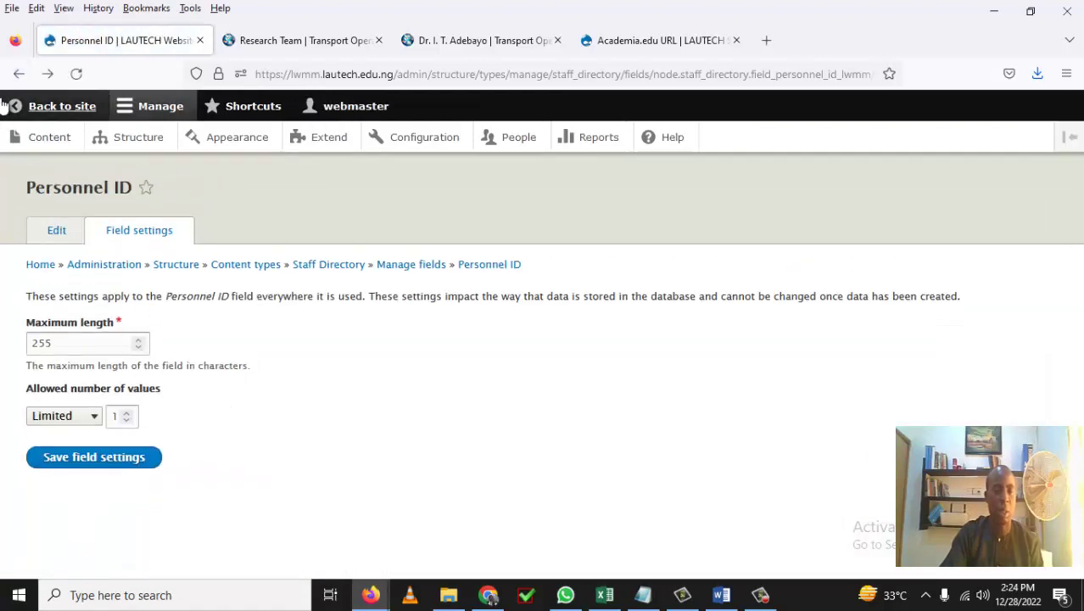
click(19, 73)
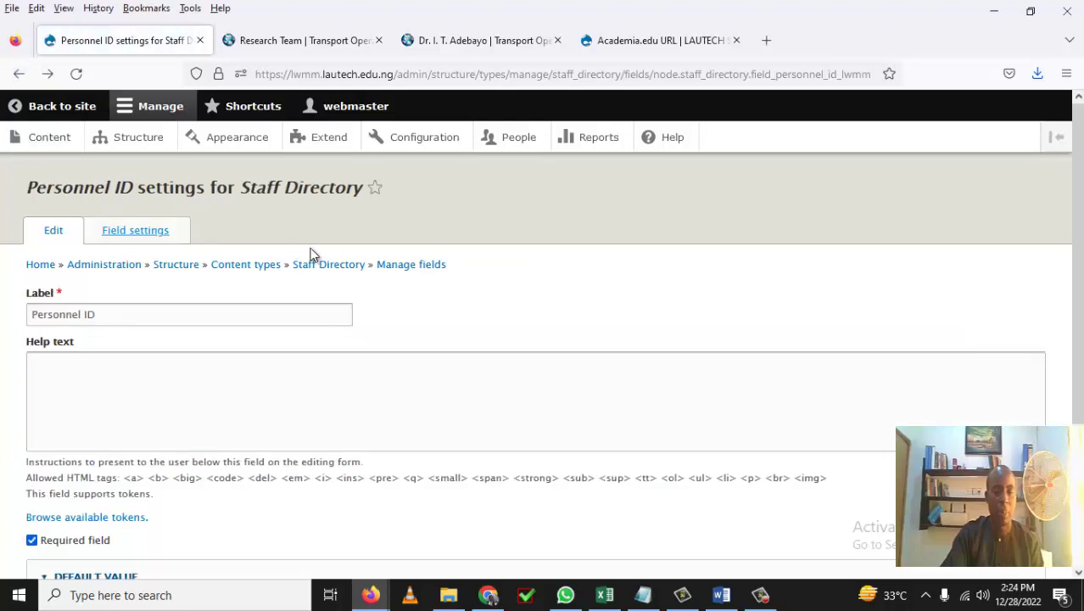
click(343, 268)
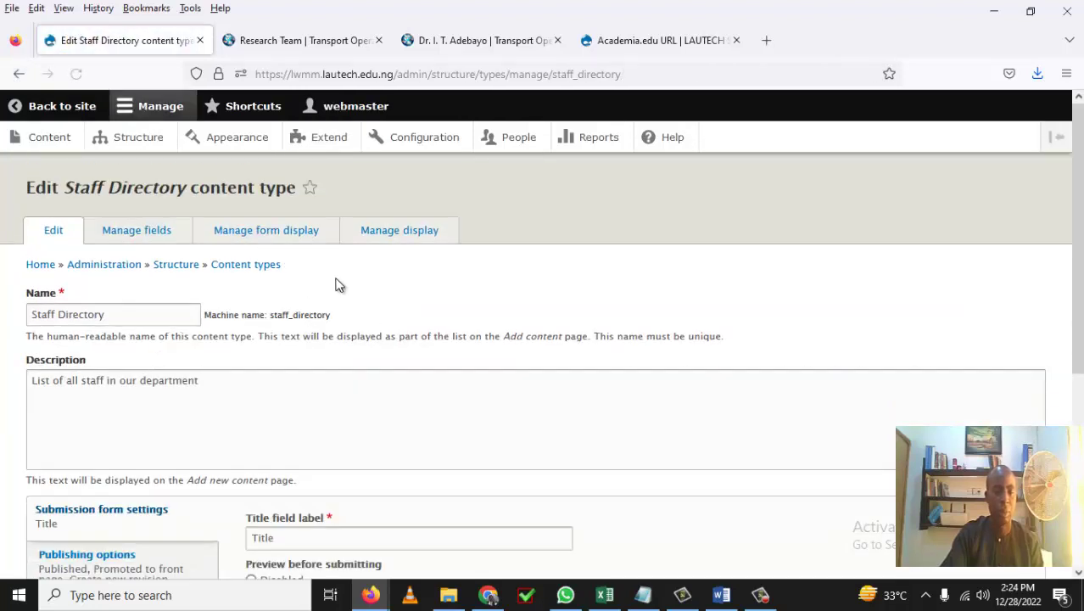
Delete the Personnel ID field, machine name field_personnel_id_lwmm, from the Staff Directory content type's fields
click(143, 236)
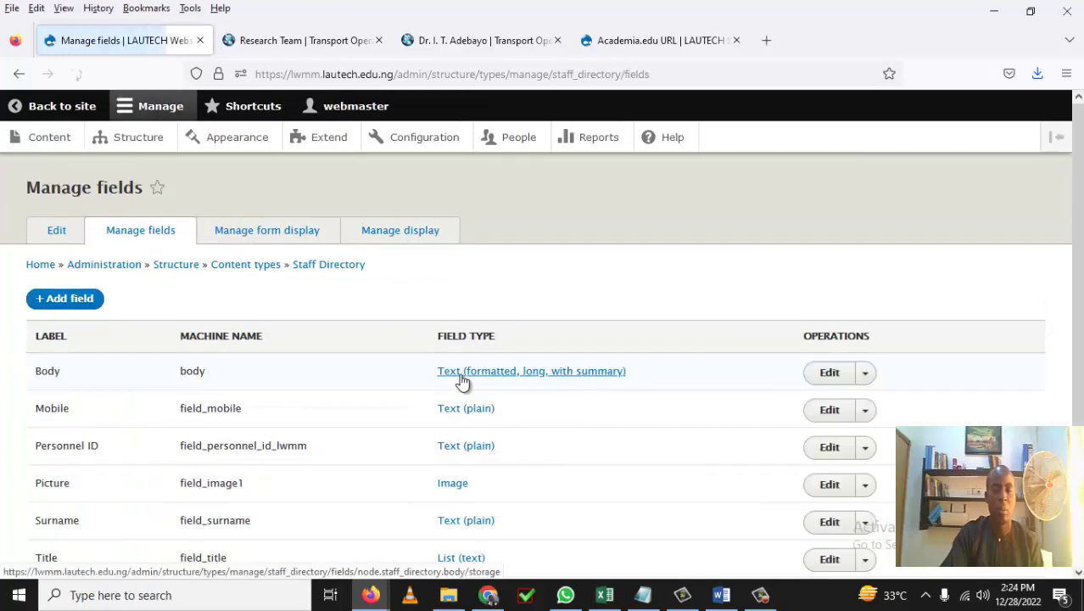
scroll(462, 382, down, 2)
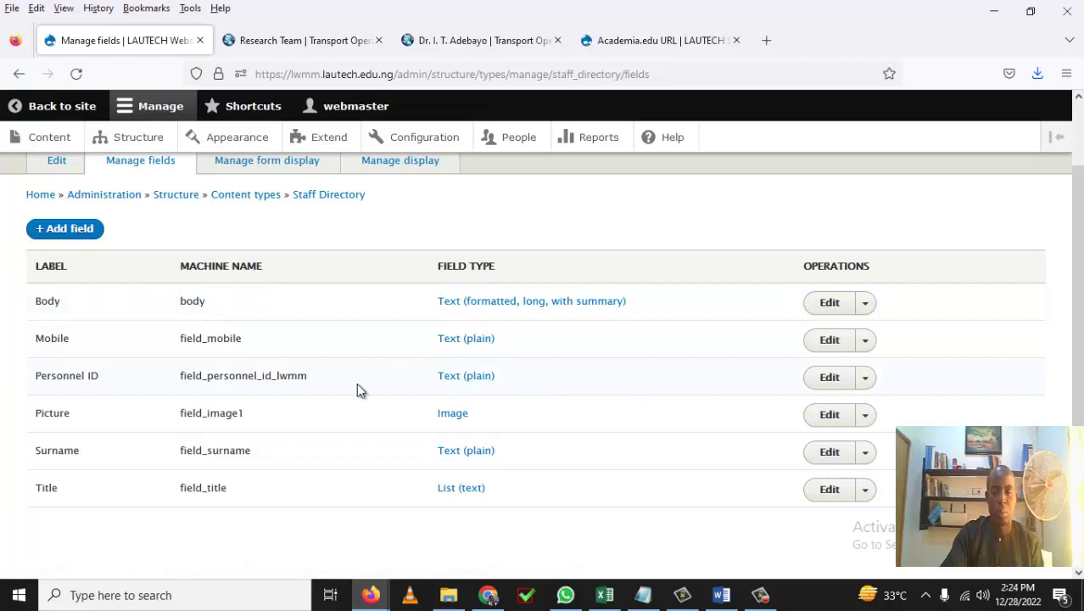
click(864, 378)
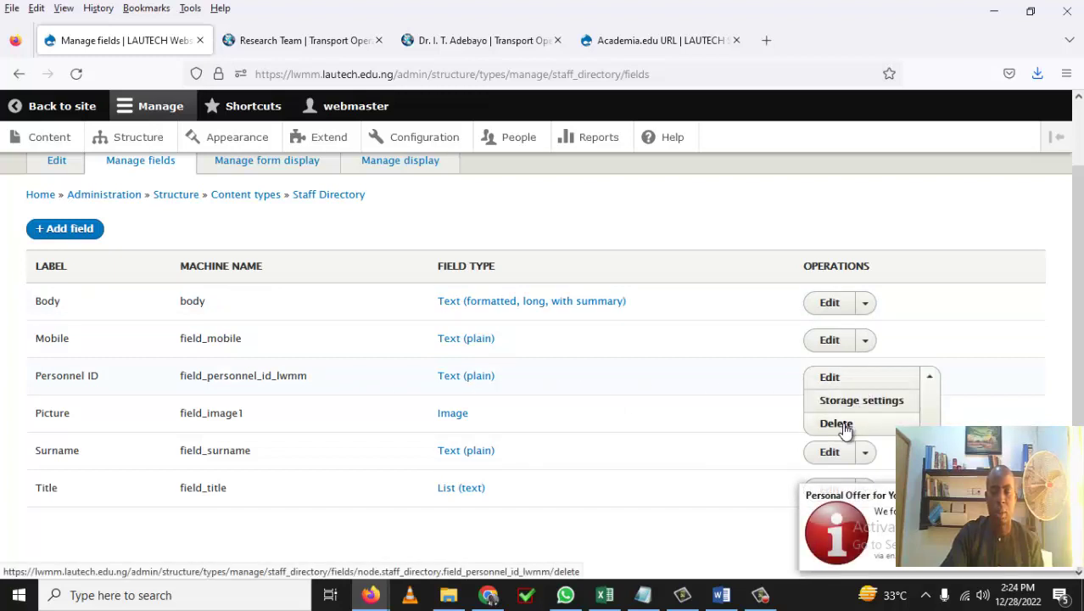
click(840, 424)
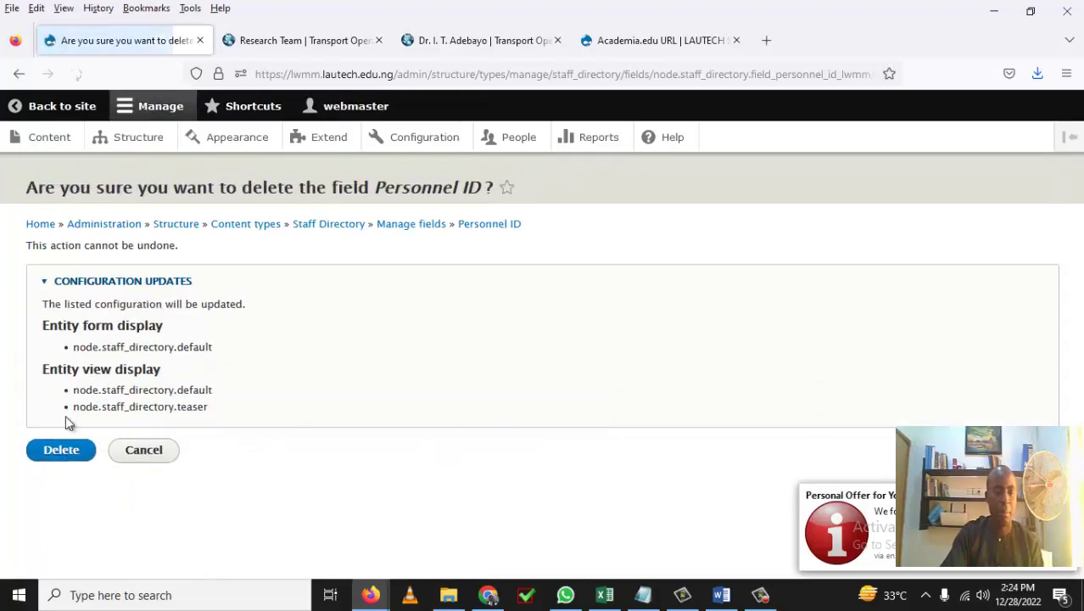
click(71, 454)
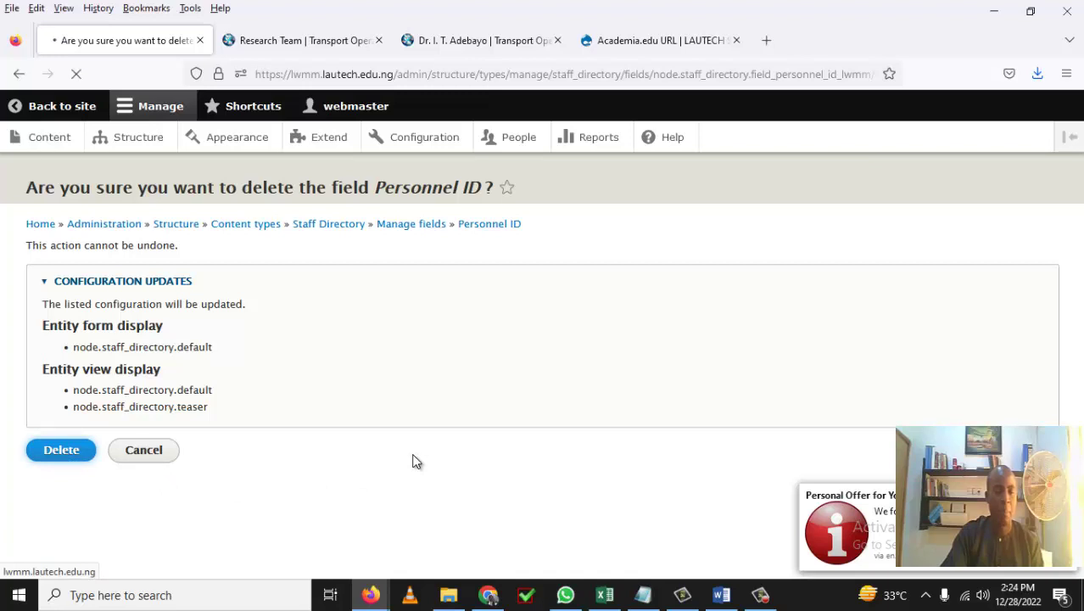
scroll(479, 468, down, 1)
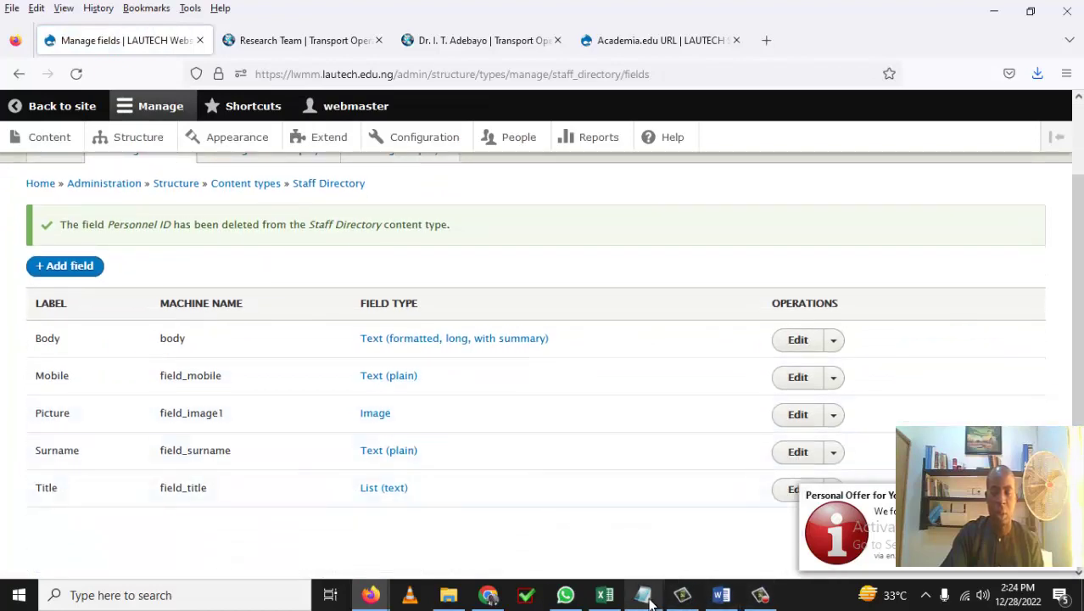
Switch to the Content Type - Staff.xlsx plan in Excel and copy the Personnel ID label from cell A3
mouse_move(608, 599)
click(605, 543)
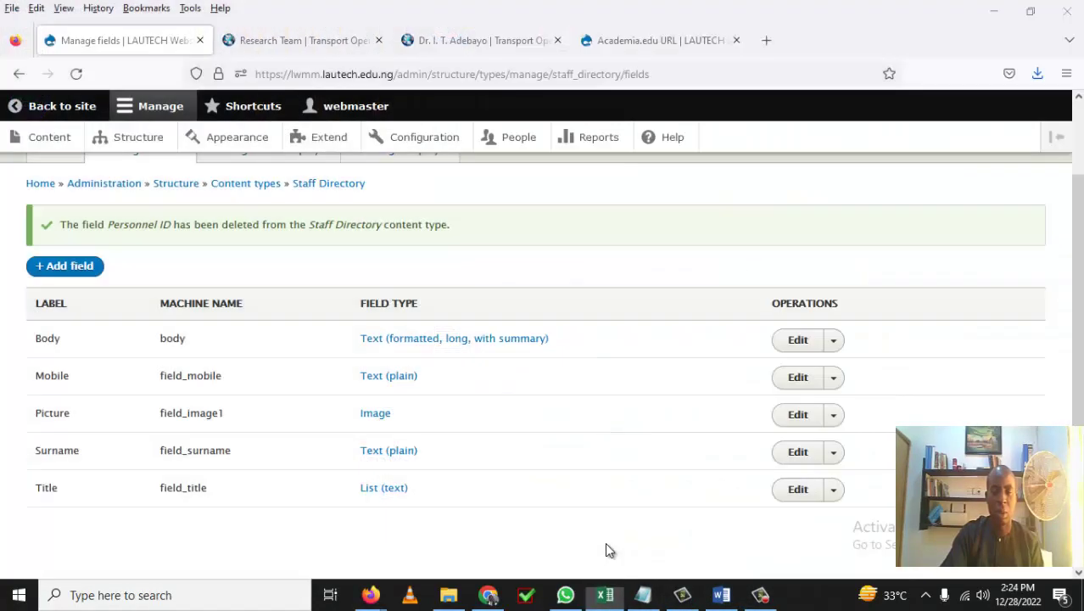
click(571, 266)
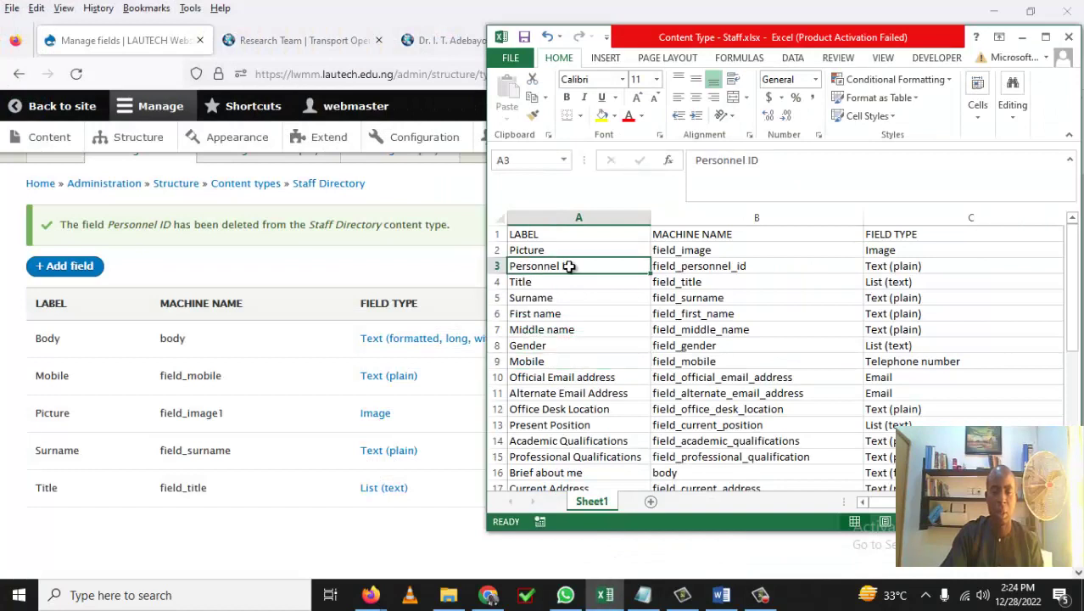
right_click(570, 267)
click(624, 288)
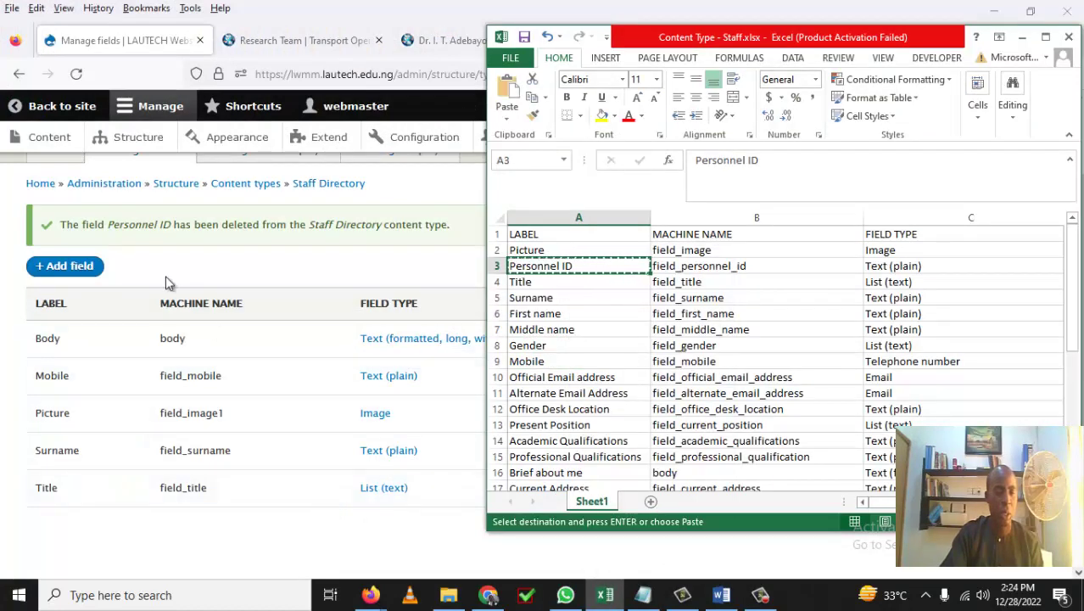
Start a new Text (plain) field for Staff Directory in the browser and paste Personnel ID as its label
click(73, 267)
click(73, 267)
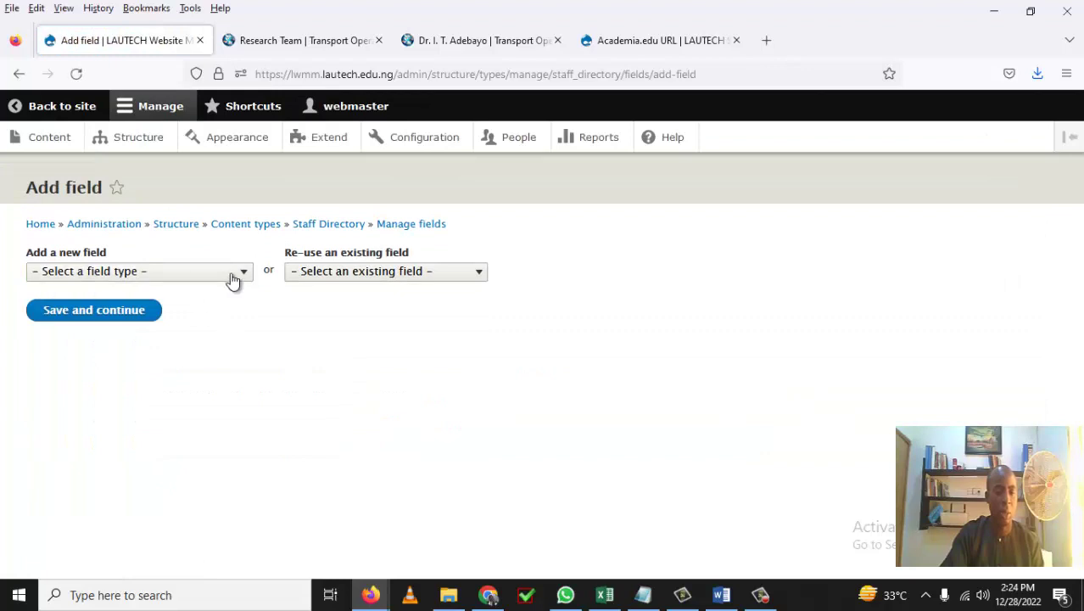
click(244, 273)
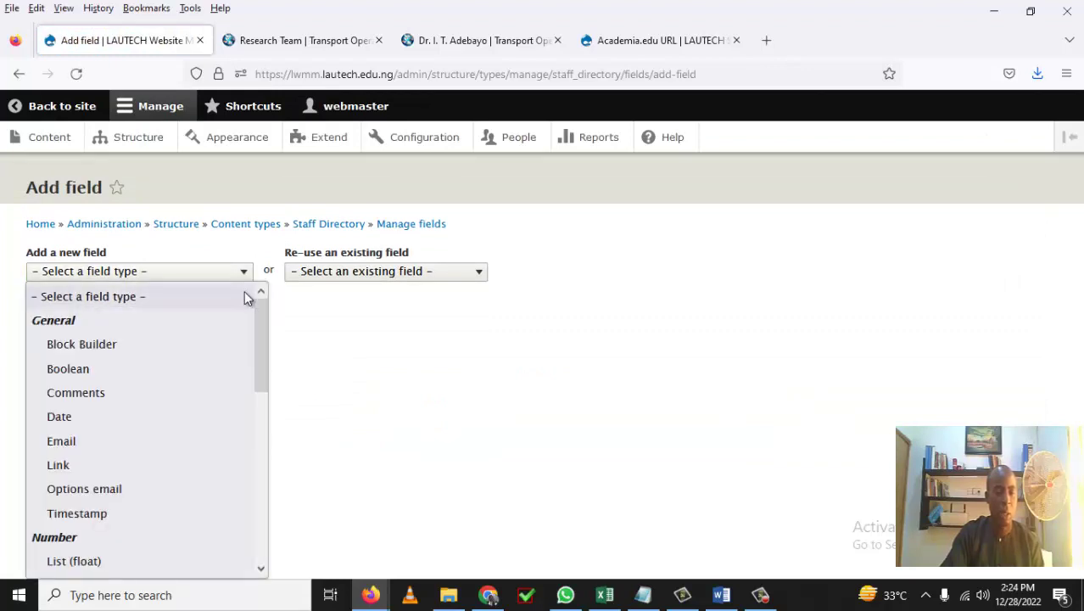
drag(267, 350, 252, 540)
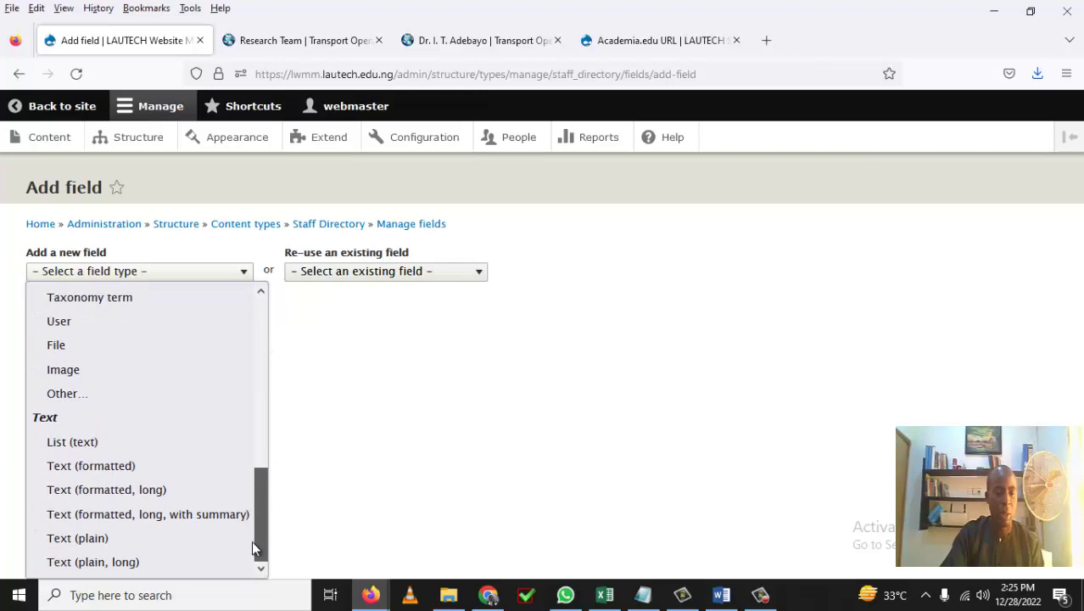
click(100, 544)
click(107, 323)
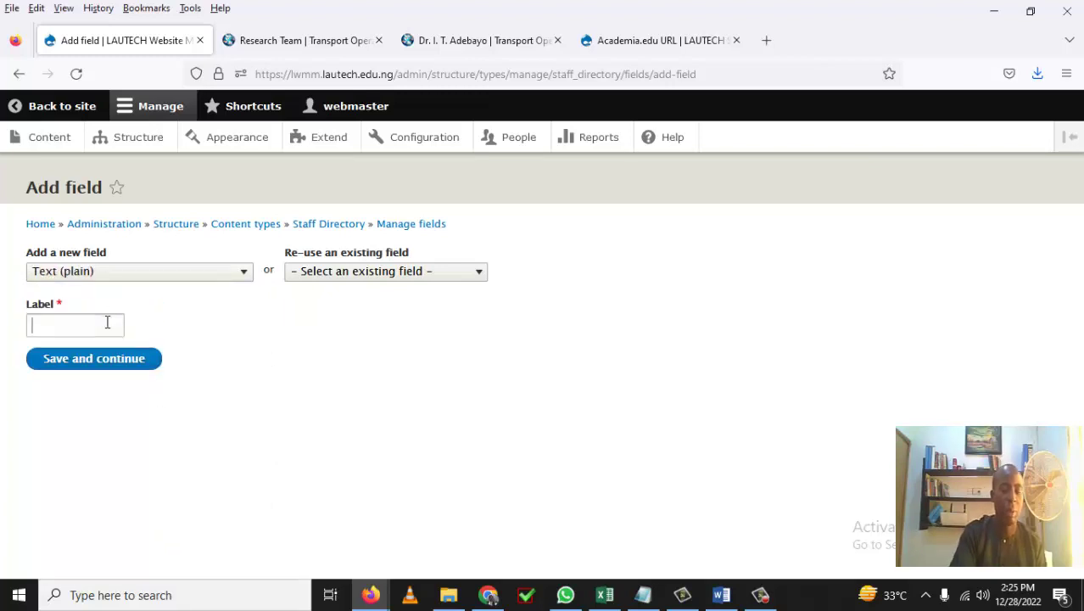
key(ctrl+v)
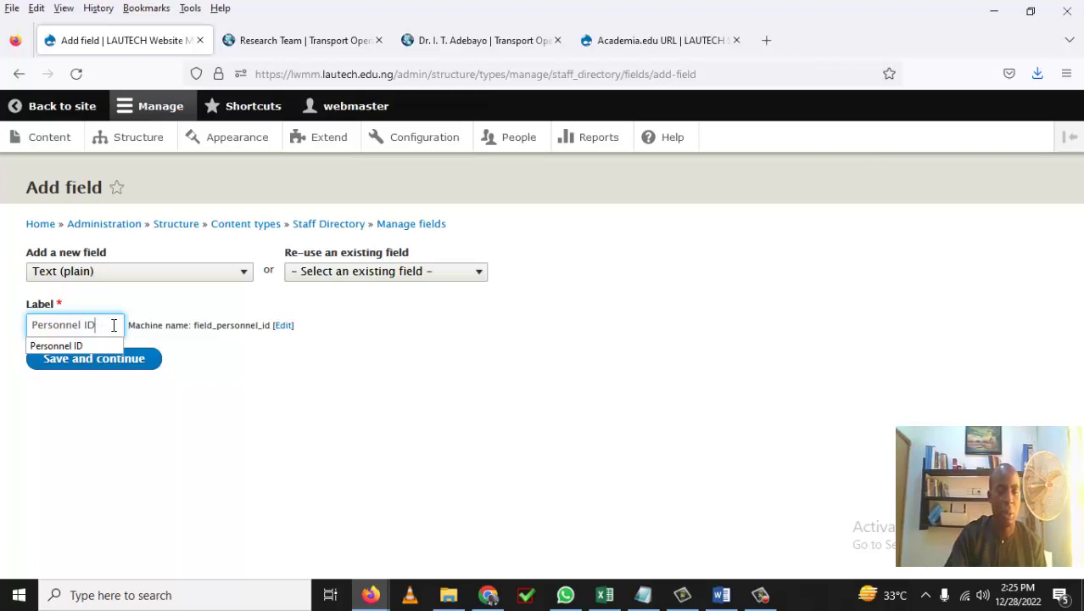
Create the field with personnel_id as the machine-readable name and save its field settings with the default values
click(284, 327)
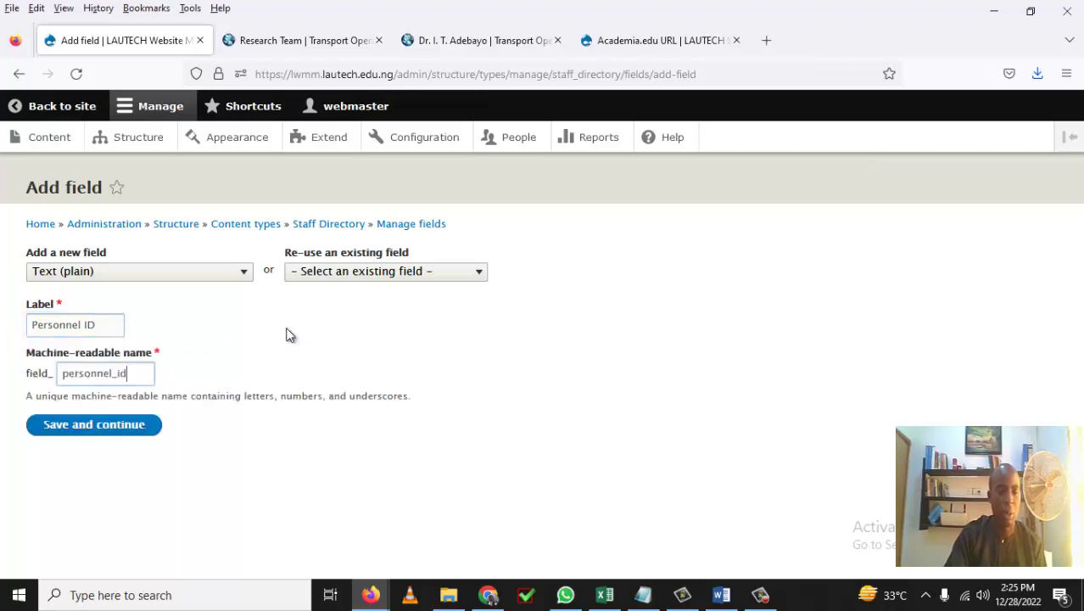
click(137, 375)
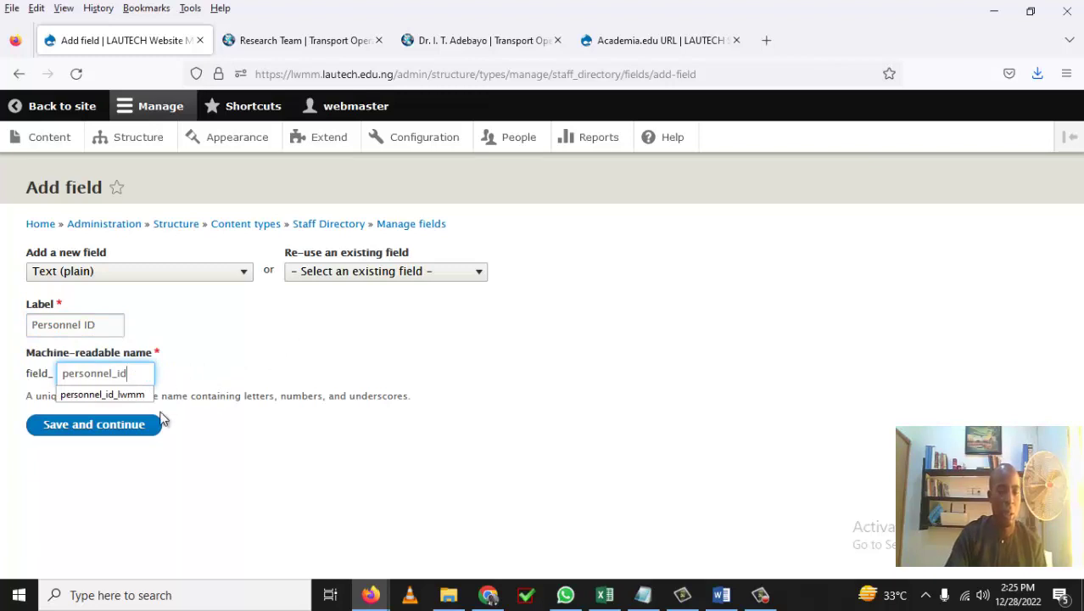
click(202, 433)
click(132, 433)
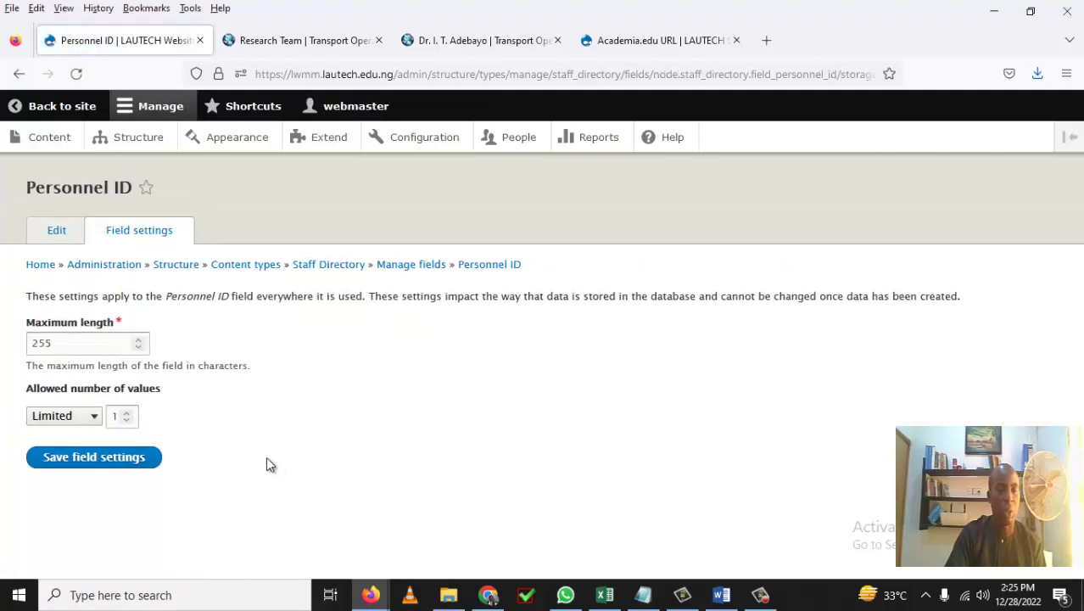
click(126, 459)
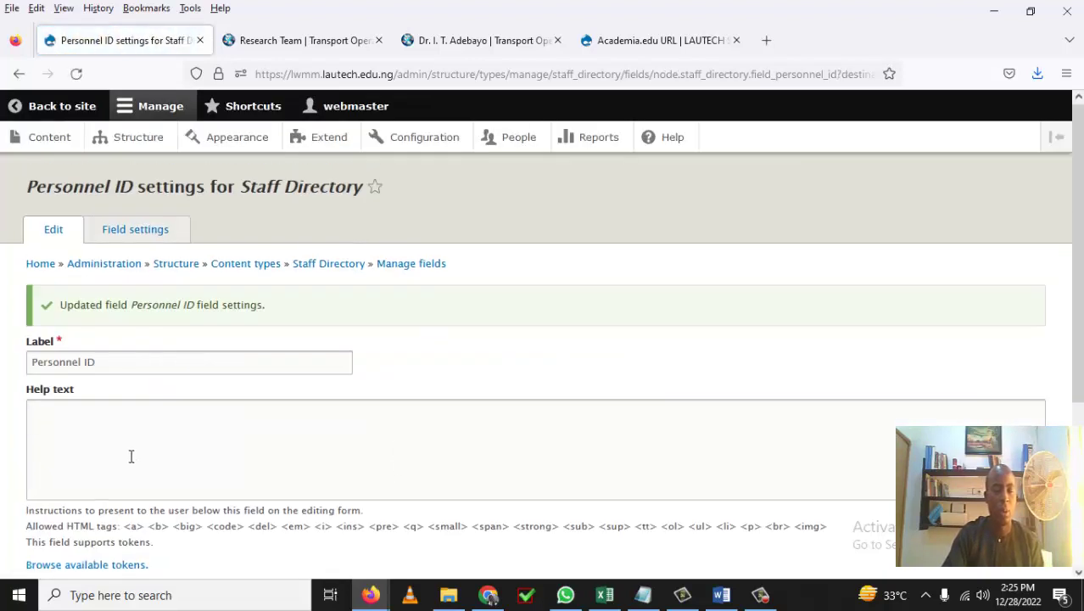
Check the Personnel ID entry in the Excel plan and save the field's settings for Staff Directory
scroll(131, 454, down, 3)
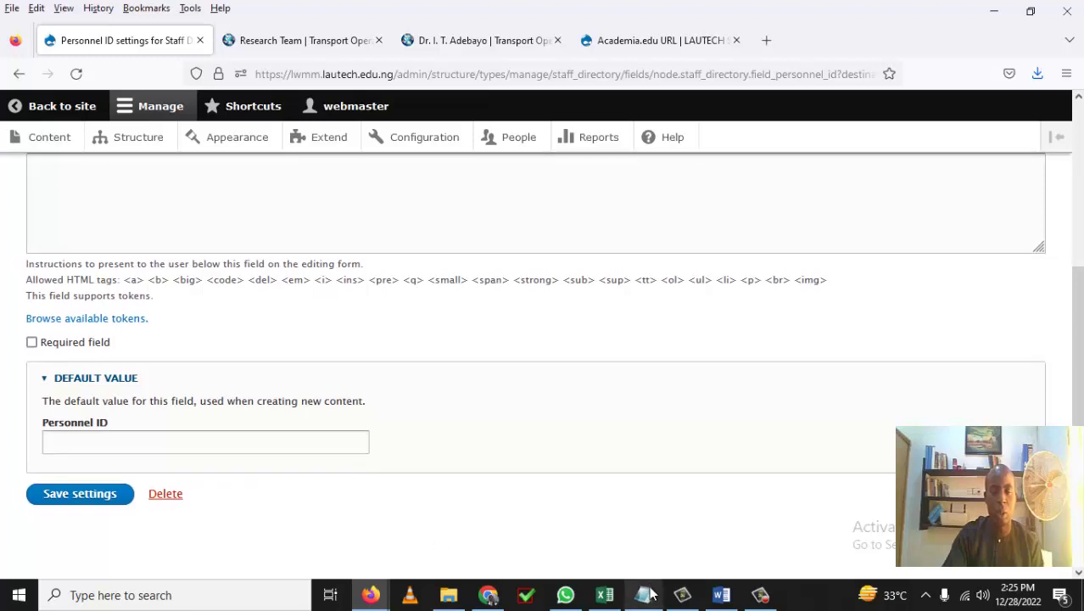
click(607, 595)
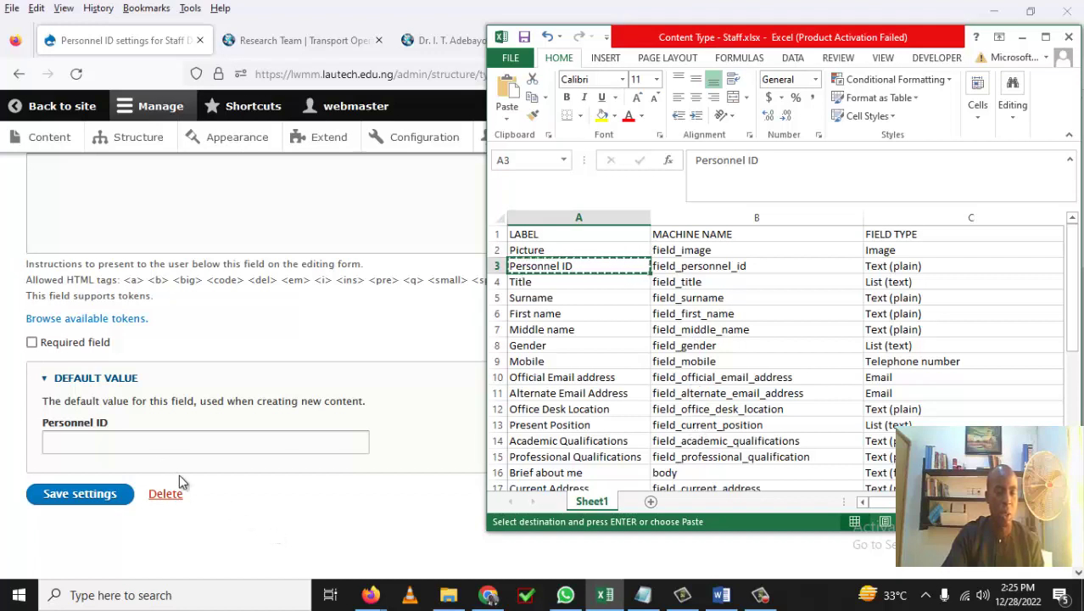
click(32, 344)
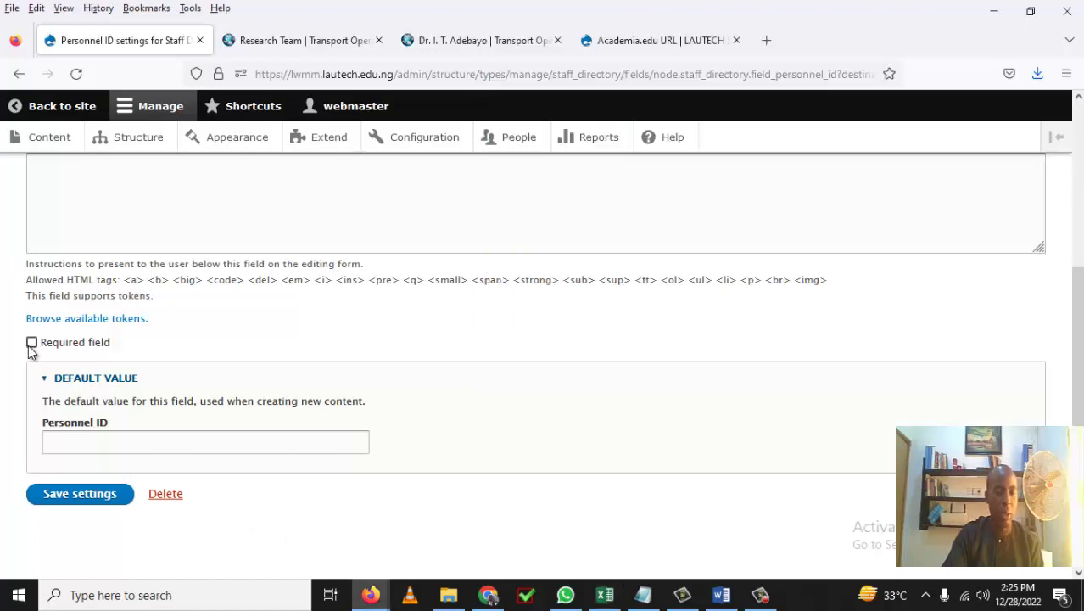
click(99, 499)
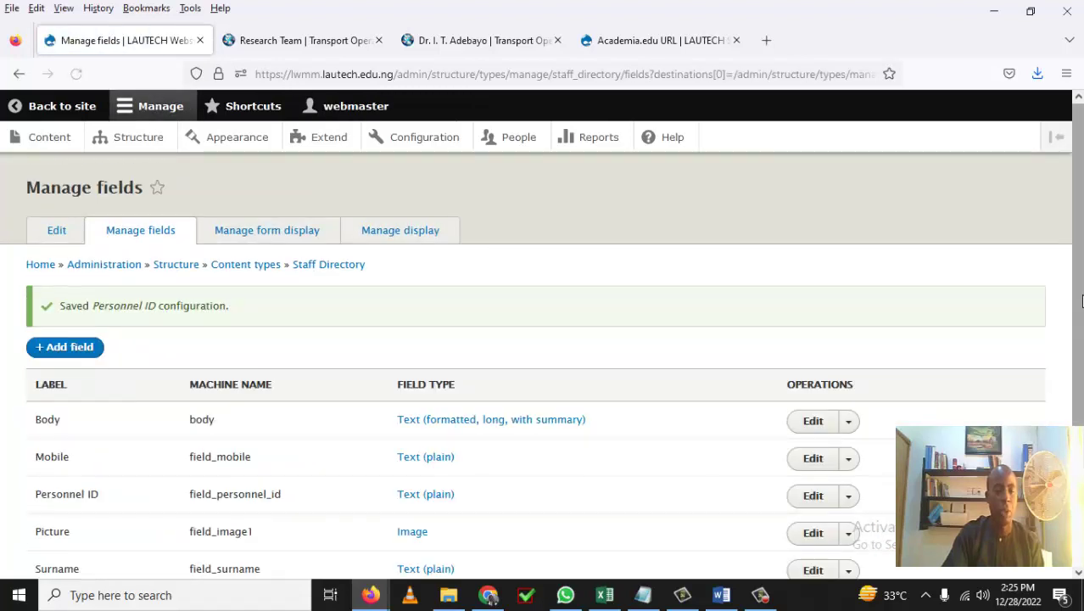
scroll(1080, 326, down, 3)
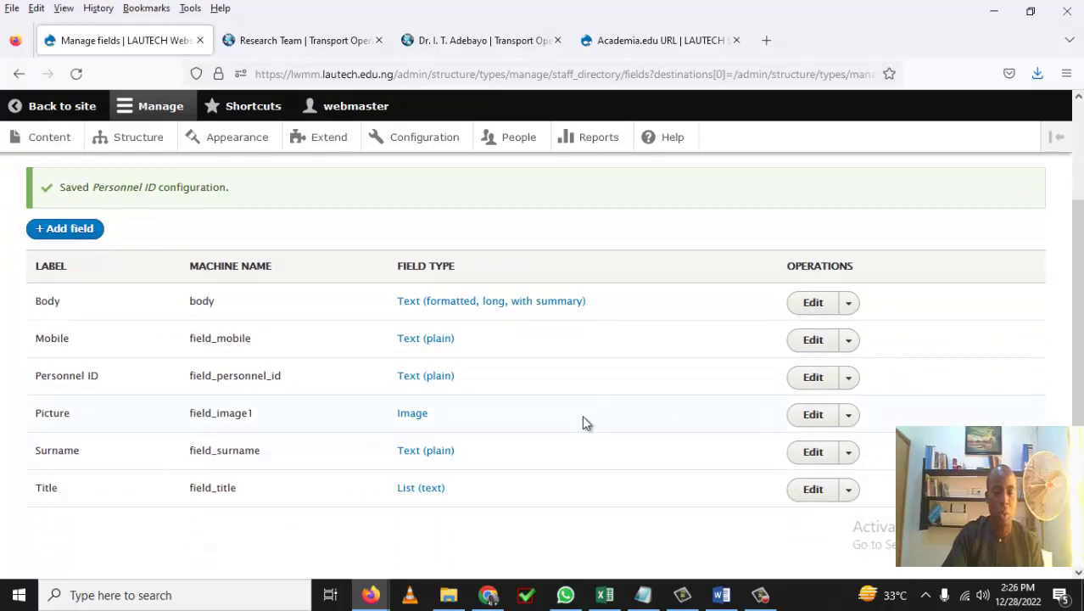
Examine the whole Excel field plan from Picture to List of Publications, and return to the Staff Directory field list
click(605, 596)
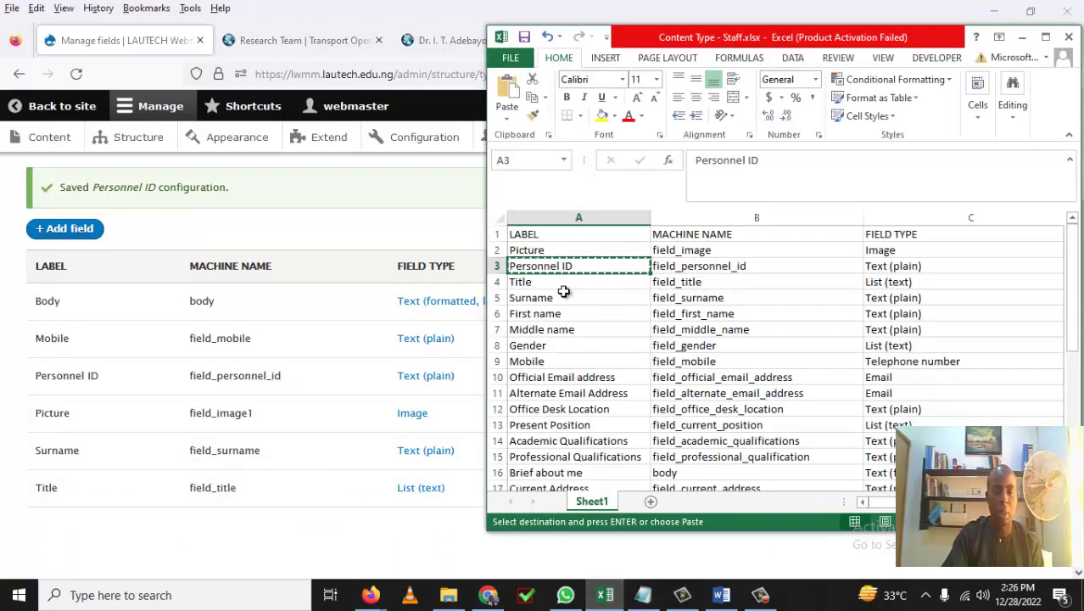
scroll(563, 292, down, 7)
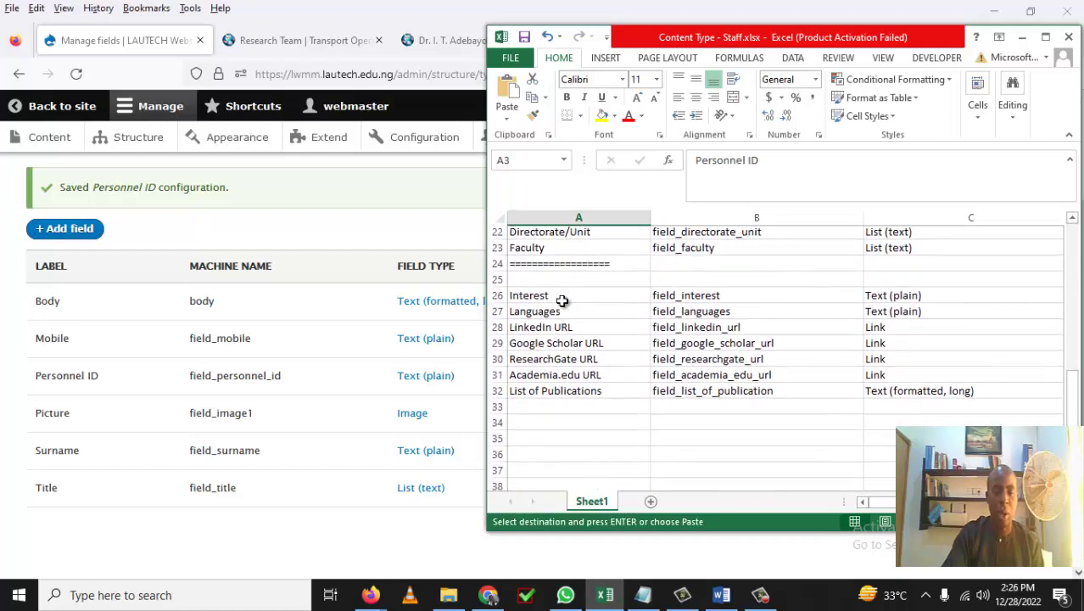
scroll(562, 301, down, 2)
scroll(562, 301, up, 8)
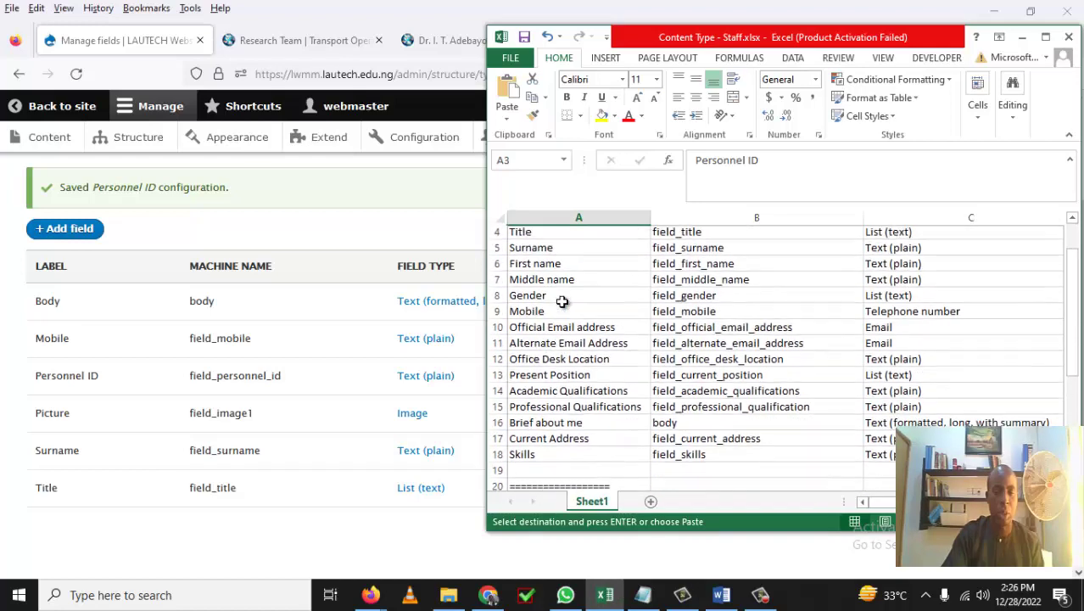
scroll(561, 300, up, 1)
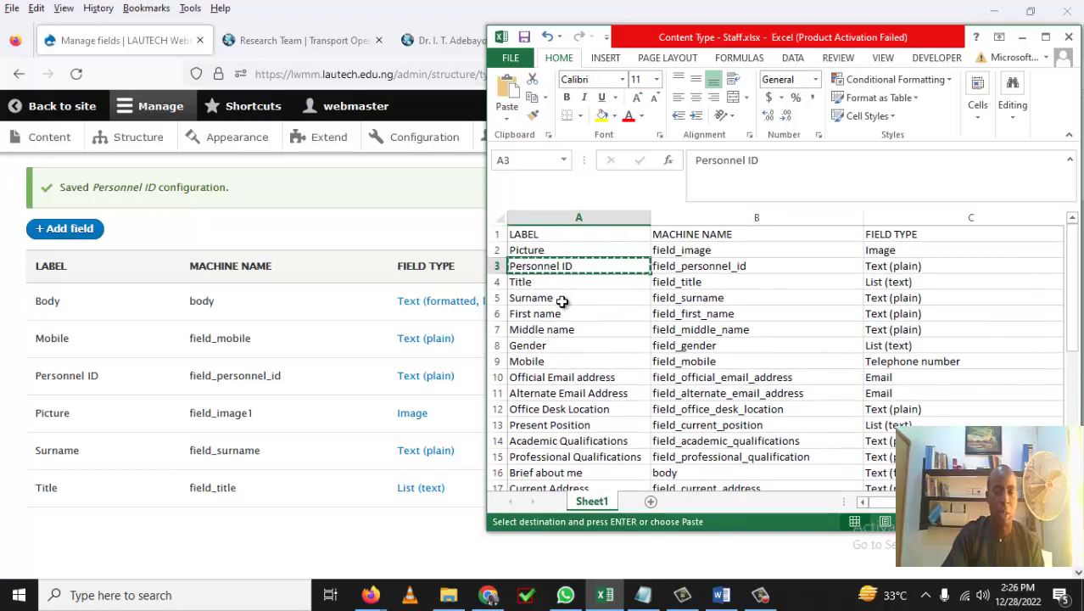
scroll(562, 301, down, 6)
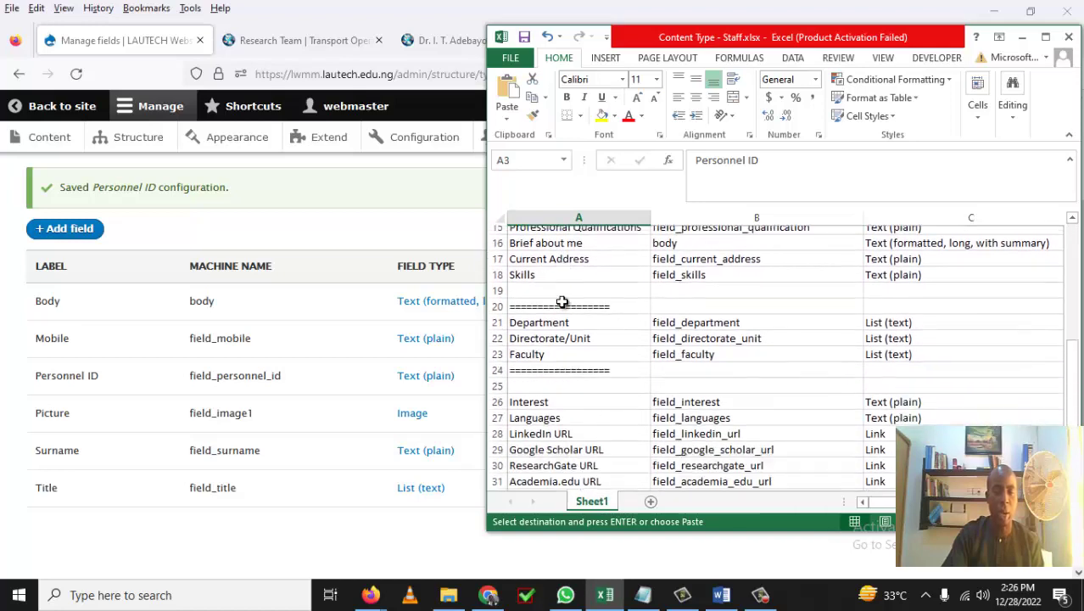
scroll(562, 301, down, 4)
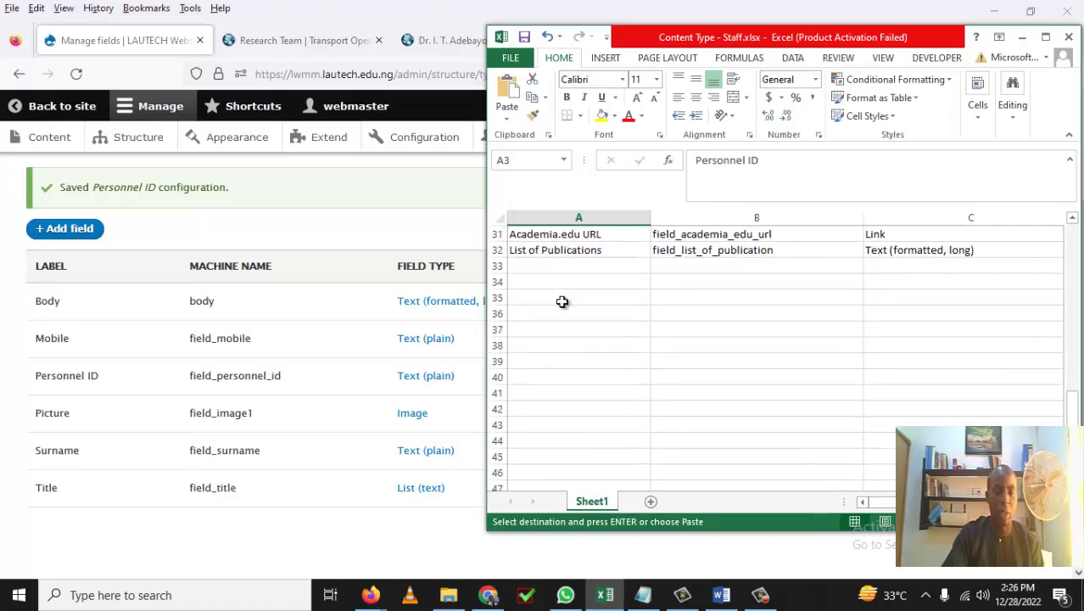
scroll(561, 300, up, 1)
scroll(561, 300, up, 9)
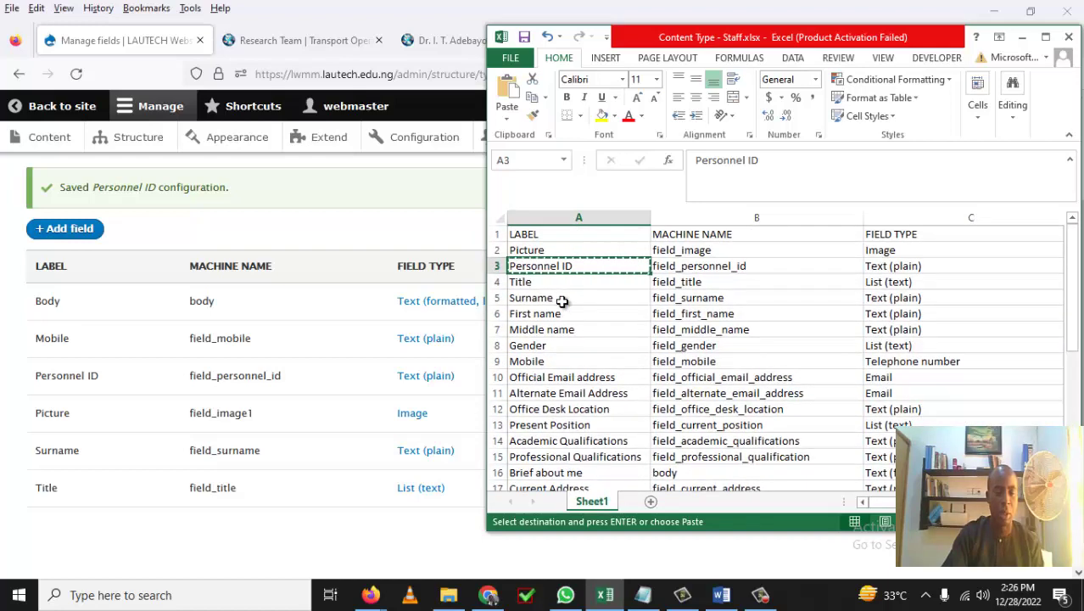
scroll(561, 301, down, 1)
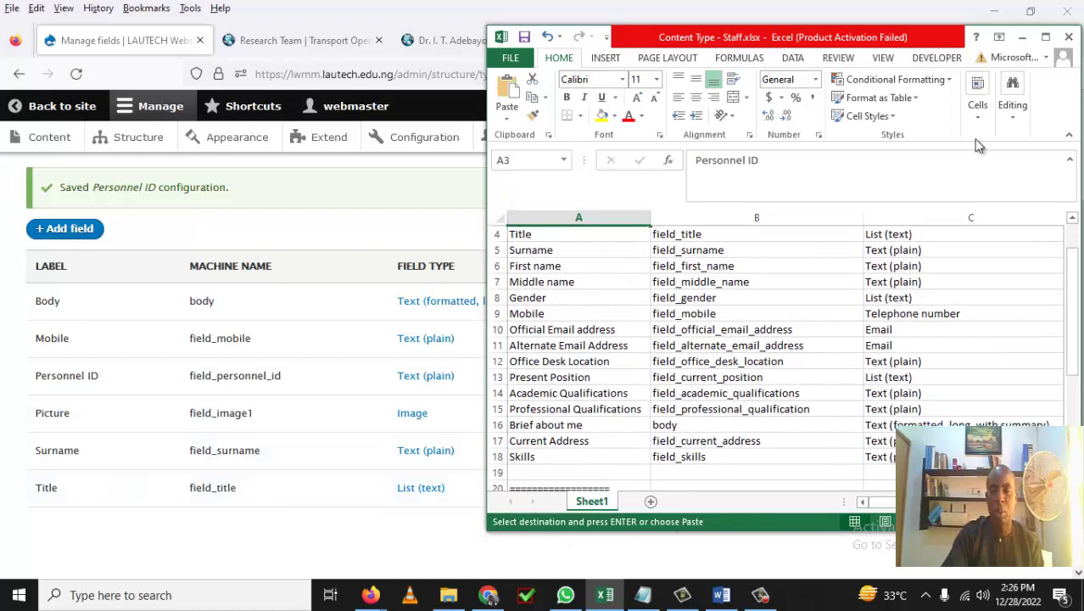
click(1023, 38)
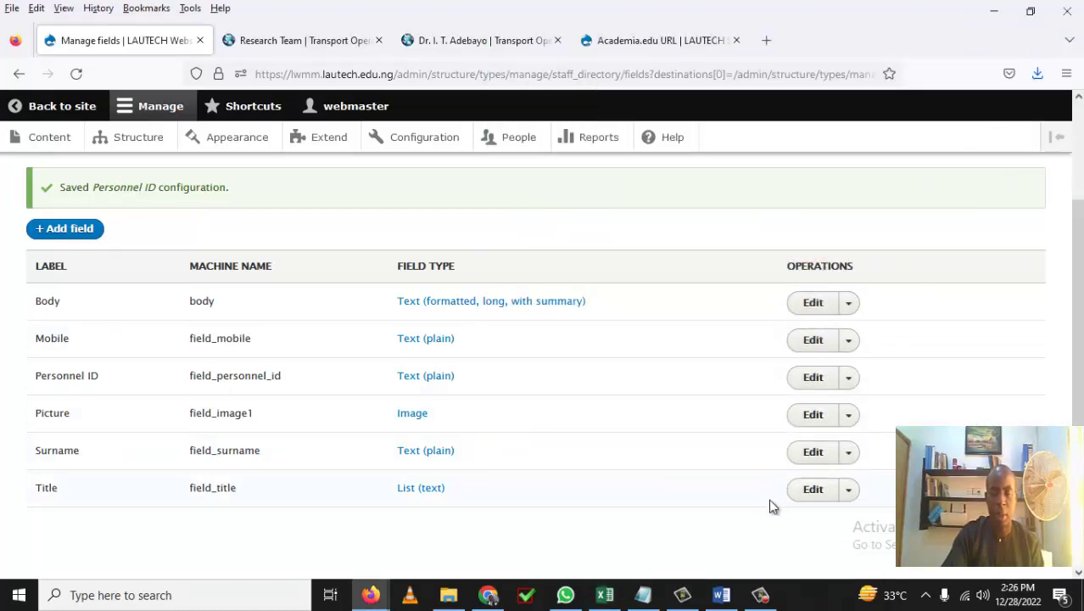
click(760, 595)
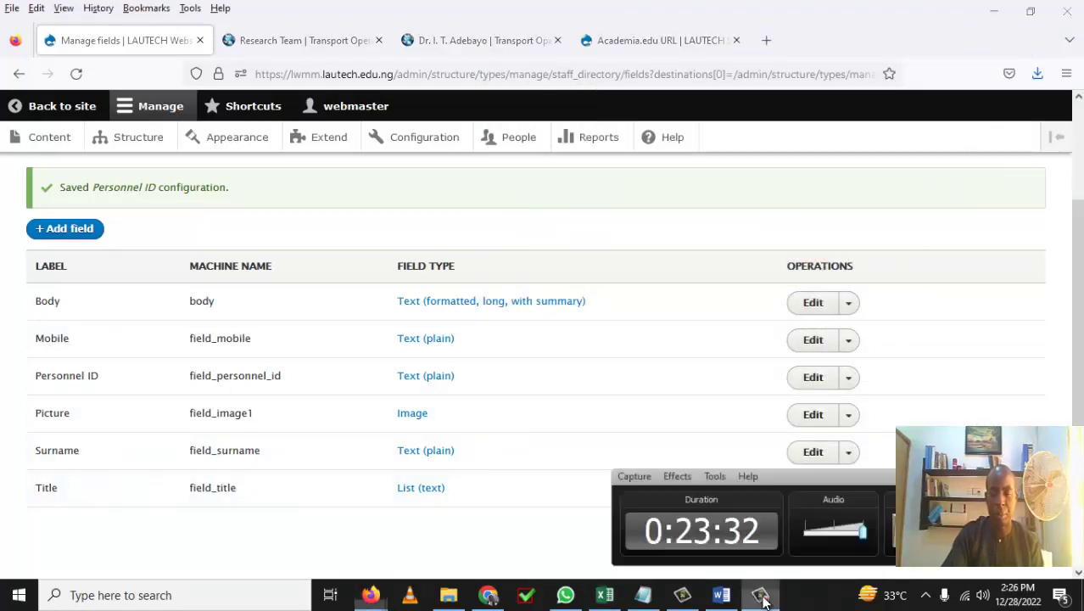